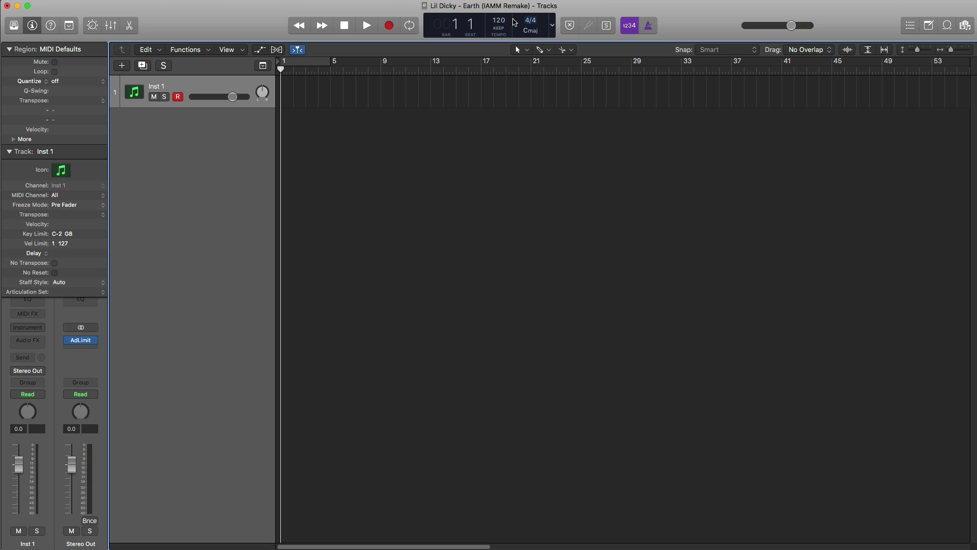
Set the project tempo to 96 and turn on cycle playback over the first four bars.
double_click(497, 23)
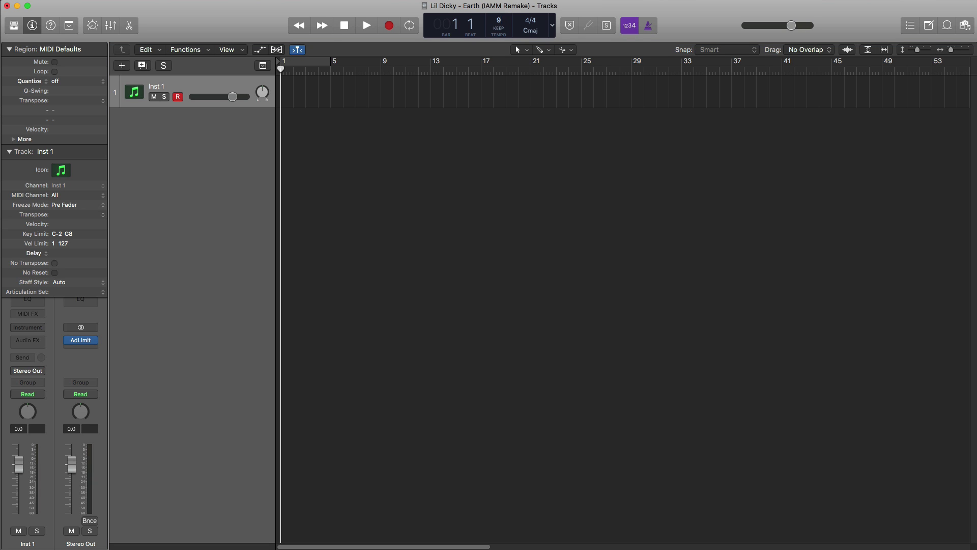
click(308, 69)
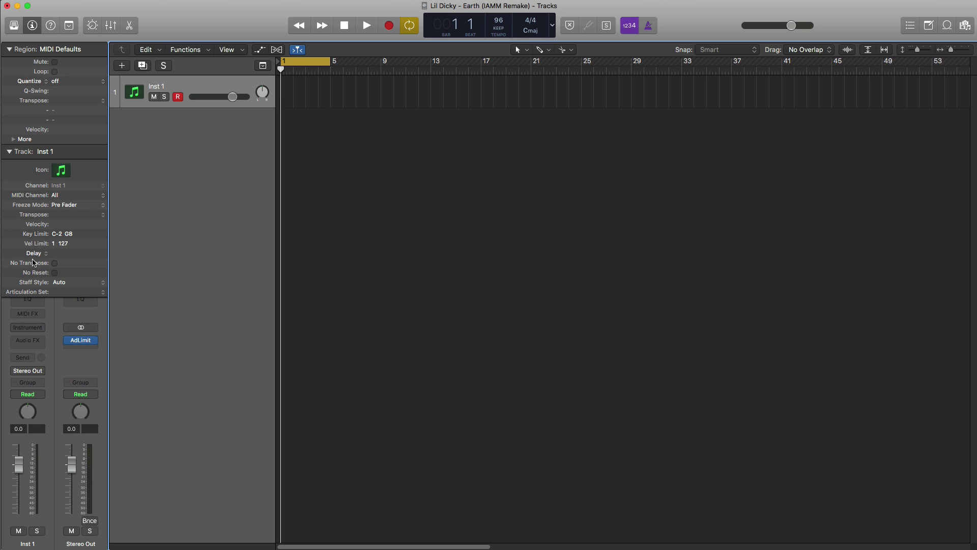
Load the Sculpture instrument on the Inst 1 track with the Classic Marimba preset from the Mallet Instruments category.
click(8, 151)
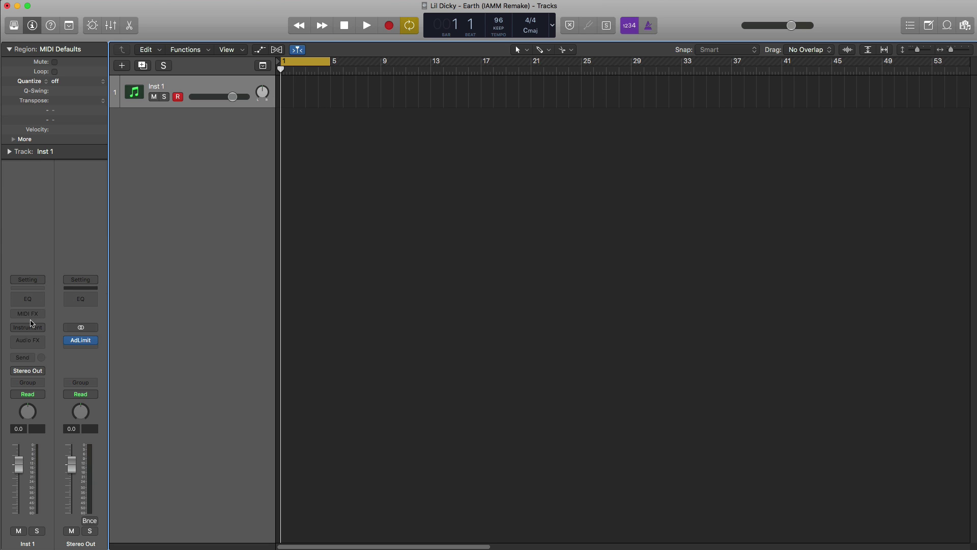
click(32, 325)
click(392, 208)
drag(263, 55, 426, 141)
click(329, 129)
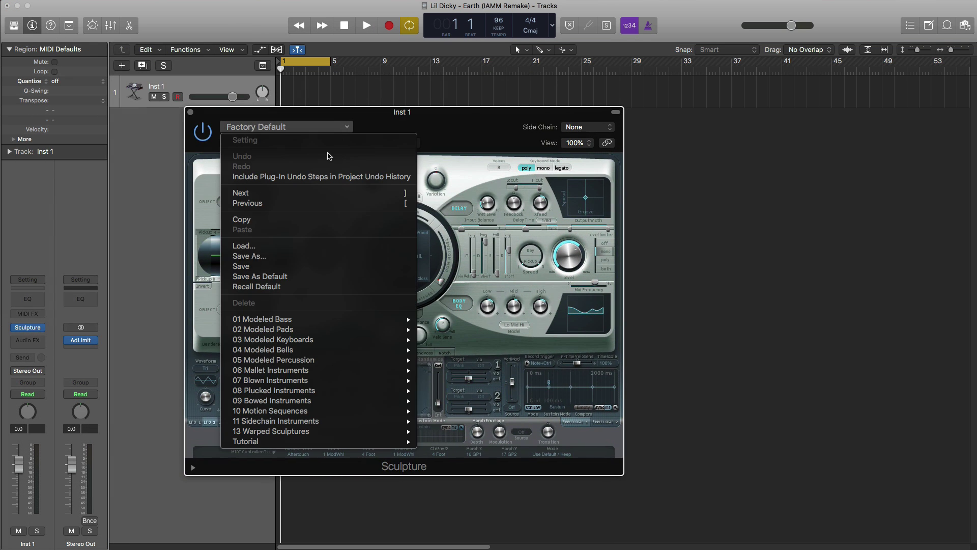
mouse_move(304, 383)
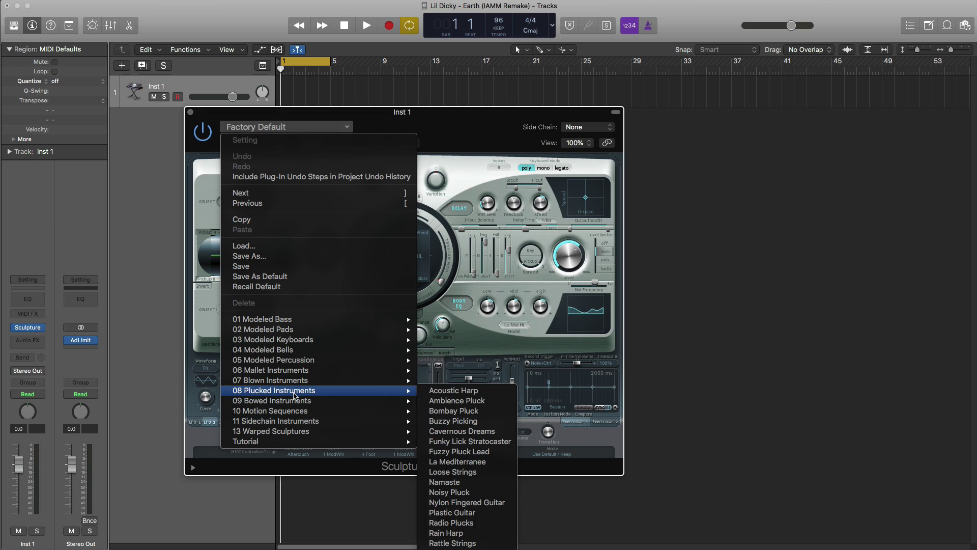
mouse_move(408, 377)
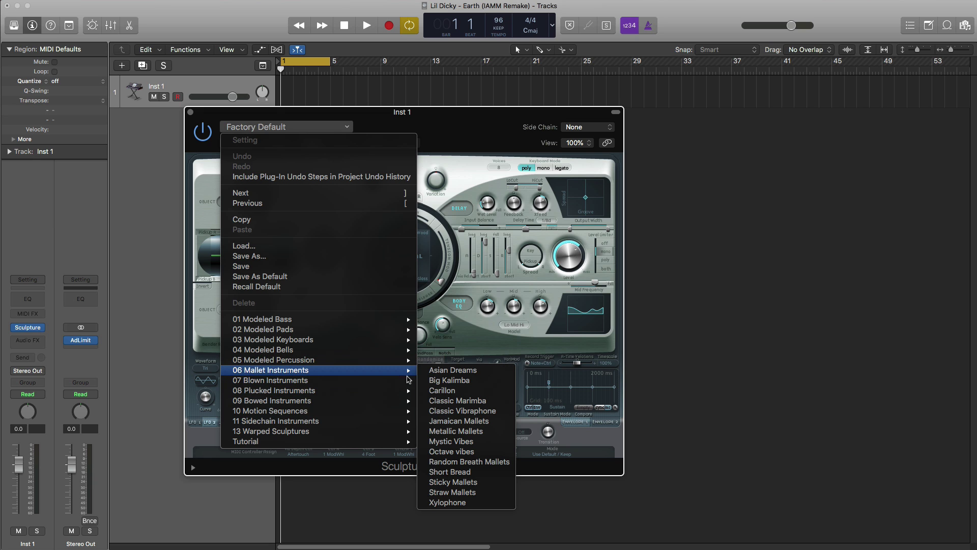
click(462, 402)
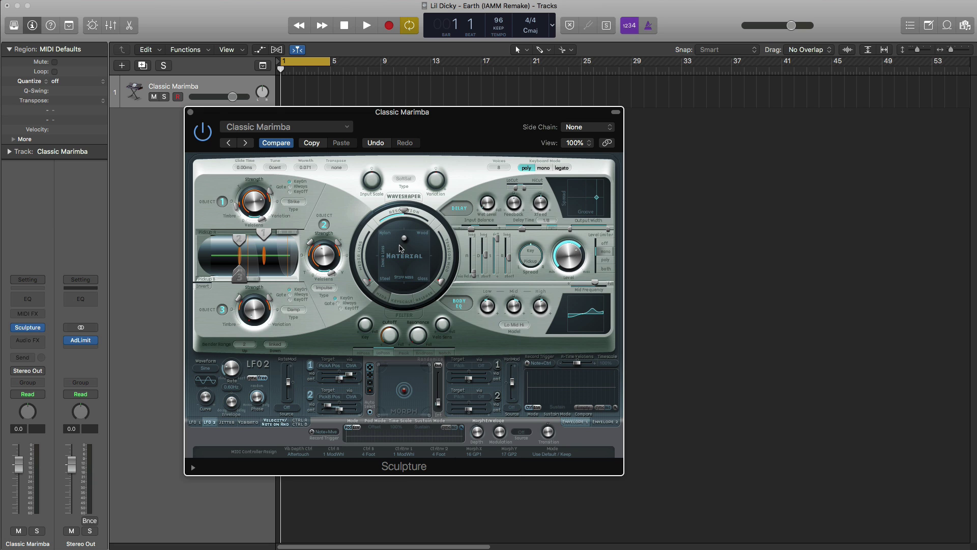
click(191, 113)
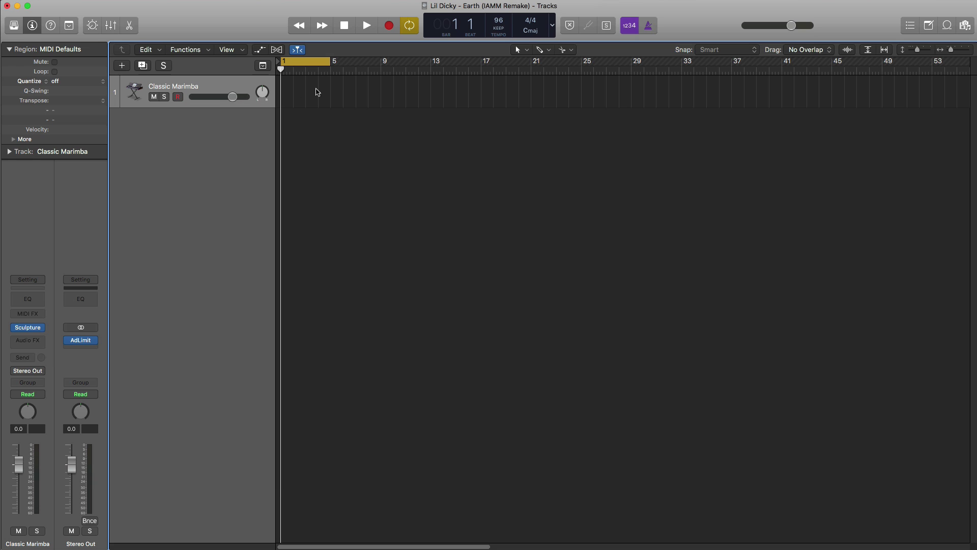
Create a four-bar MIDI region at bar 1 on the Classic Marimba track and show it in an enlarged Piano Roll.
drag(290, 99, 331, 99)
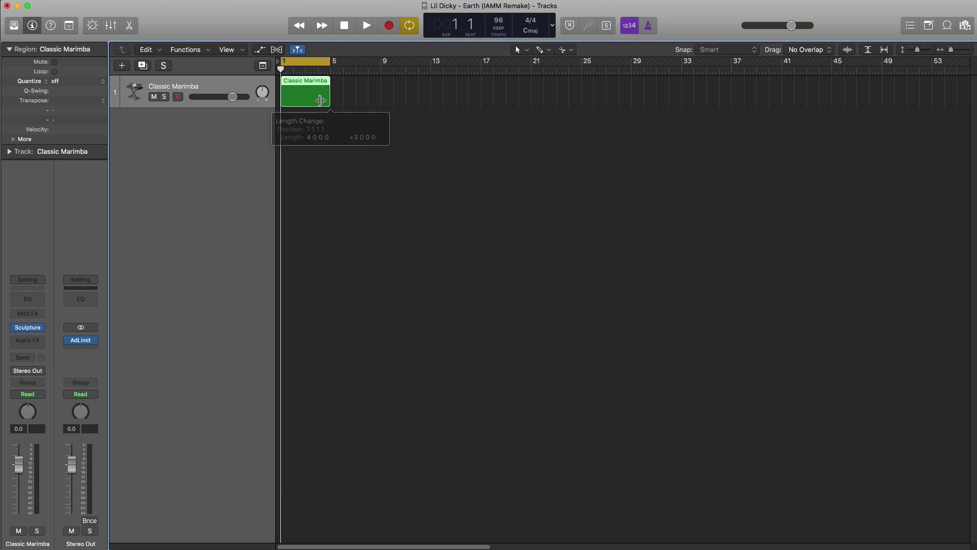
double_click(320, 99)
drag(312, 317, 308, 183)
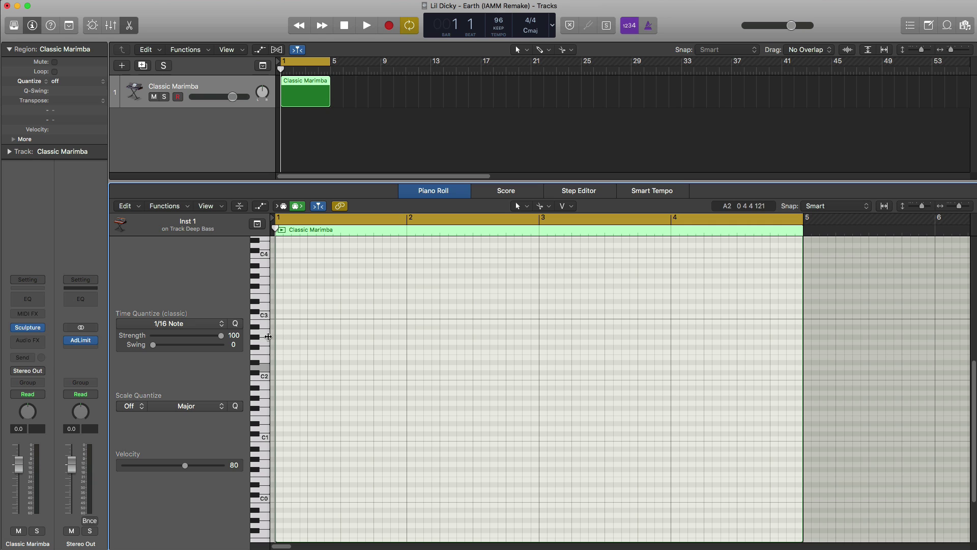
Draw a D3 note at the start of bar 1, shorten it to a length of 0 0 2 0, and audition it.
scroll(309, 400, up, 3)
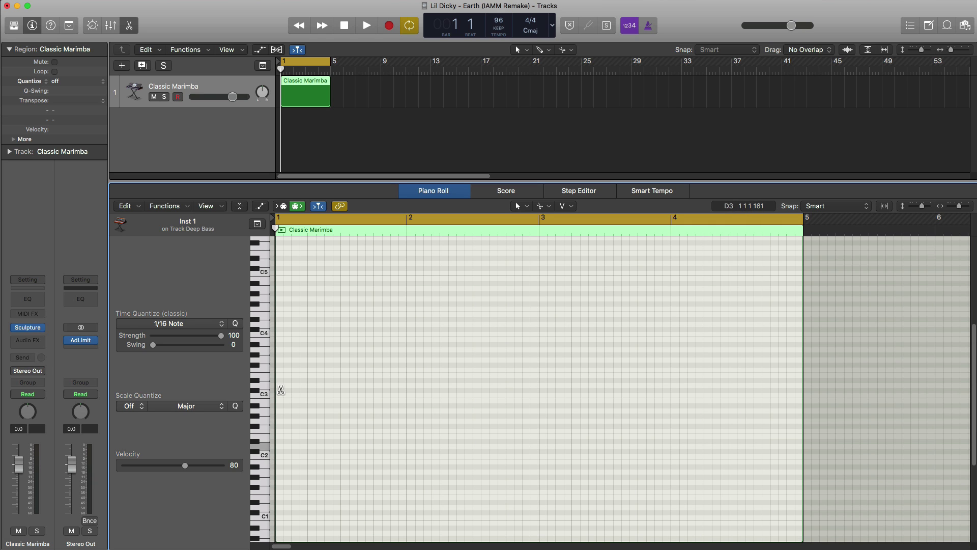
click(544, 211)
click(565, 240)
click(280, 385)
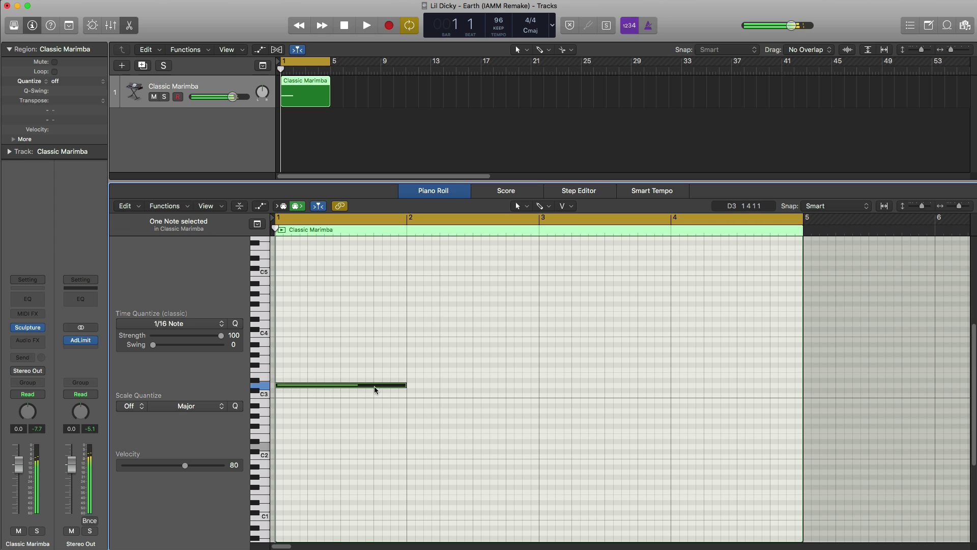
drag(404, 387, 287, 386)
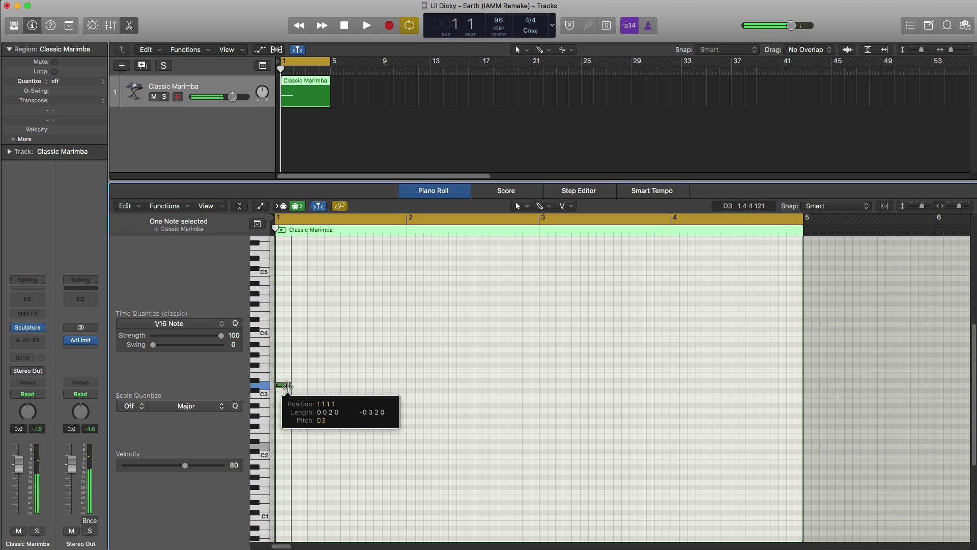
key(space)
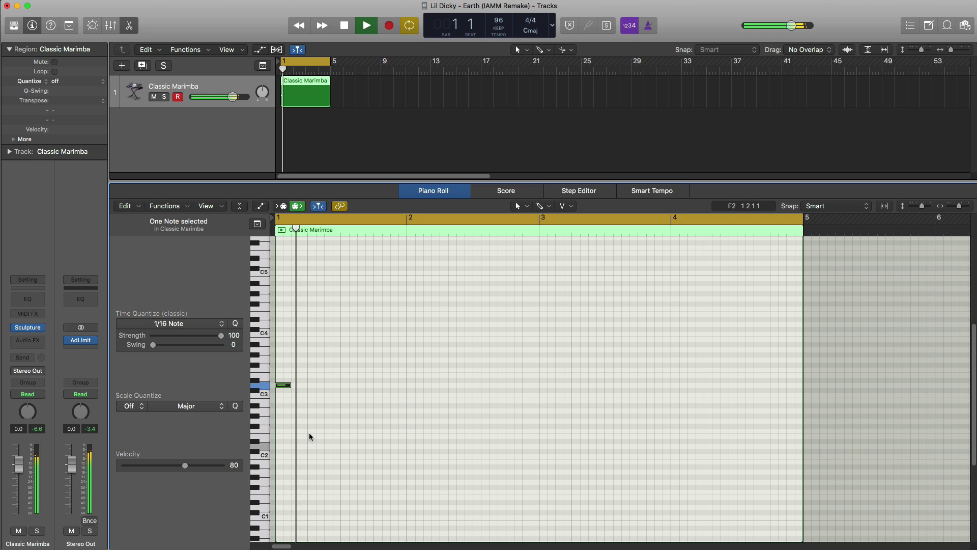
key(space)
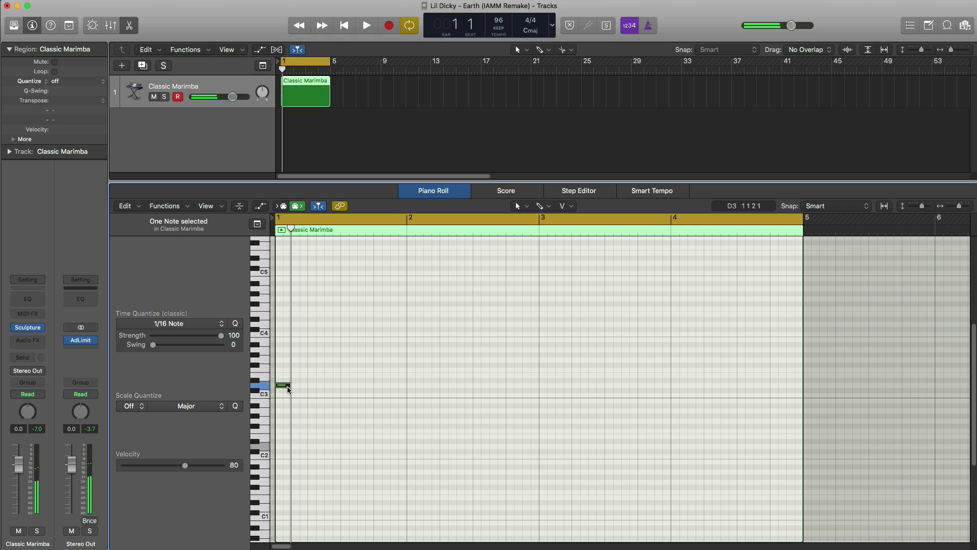
Repeat the short D3 note at 1 1 4, 1 2 3 and 1 3 3 in bar 1, auditioning the rhythm.
drag(286, 385, 336, 391)
key(space)
key(space)
key(space)
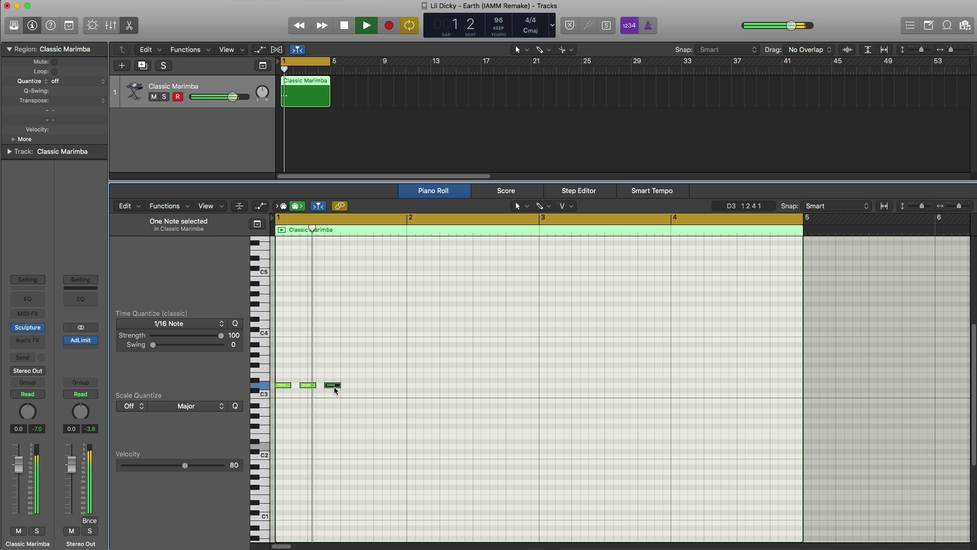
key(space)
click(360, 393)
key(space)
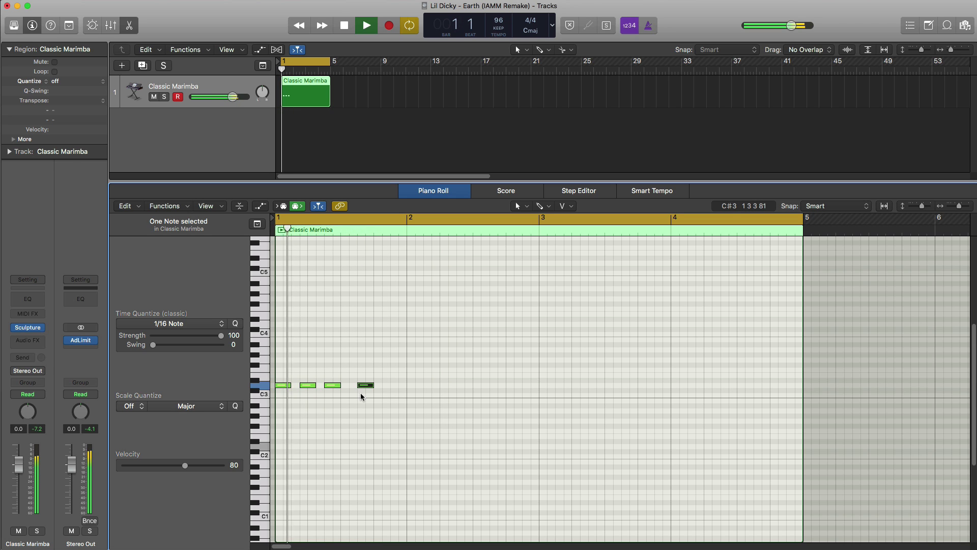
key(space)
Copy the four D3 notes in bar 1 up to A3, D4 and F#4 to build a D major chord rhythm, auditioning it.
drag(384, 397, 282, 351)
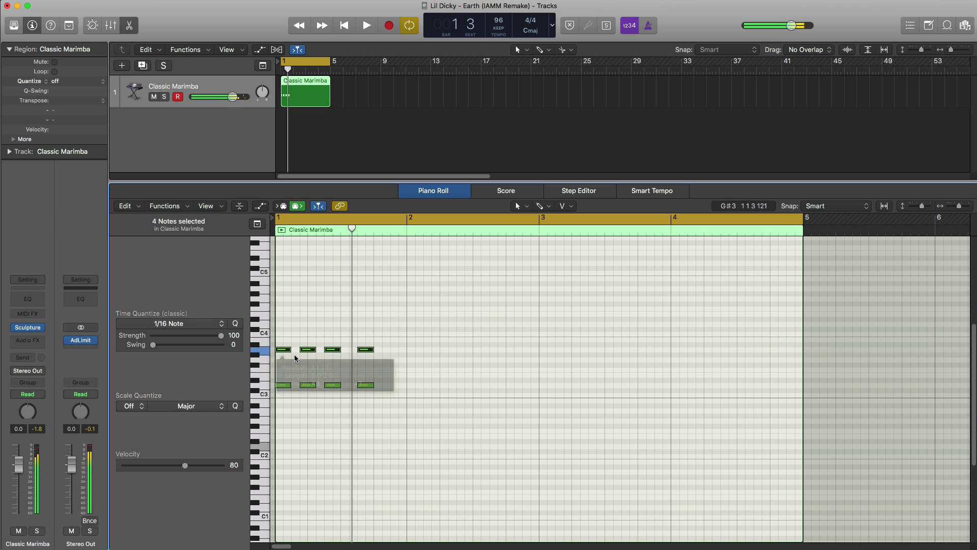
key(space)
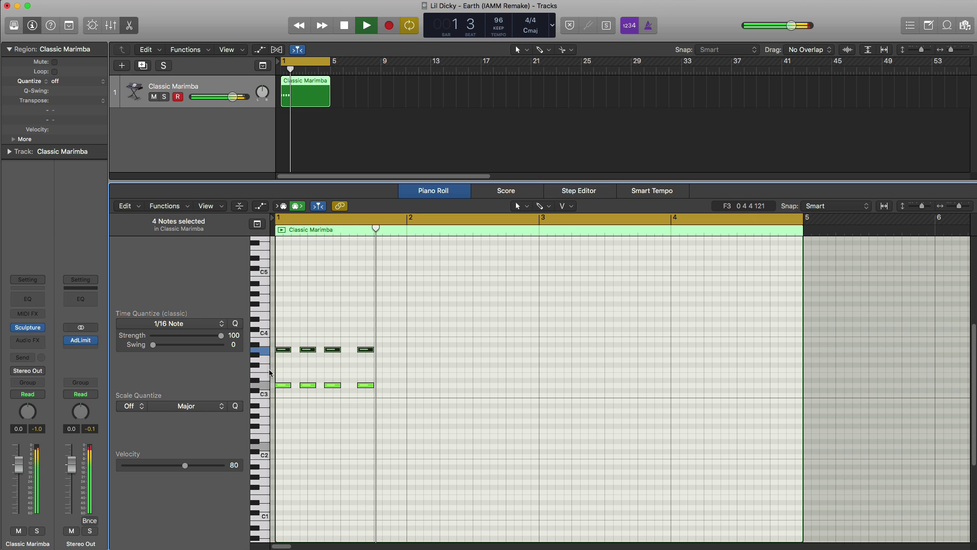
key(space)
drag(284, 350, 284, 325)
key(space)
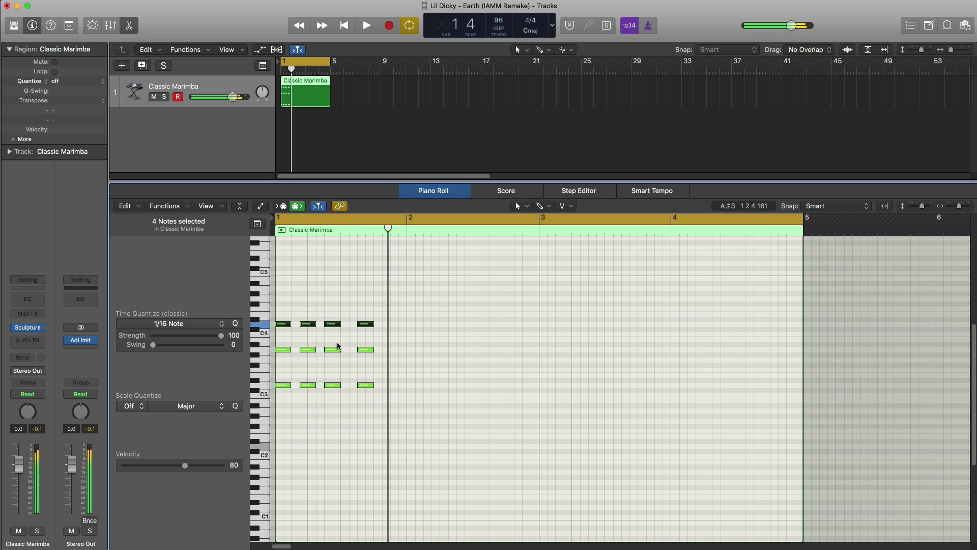
key(space)
drag(284, 322, 284, 303)
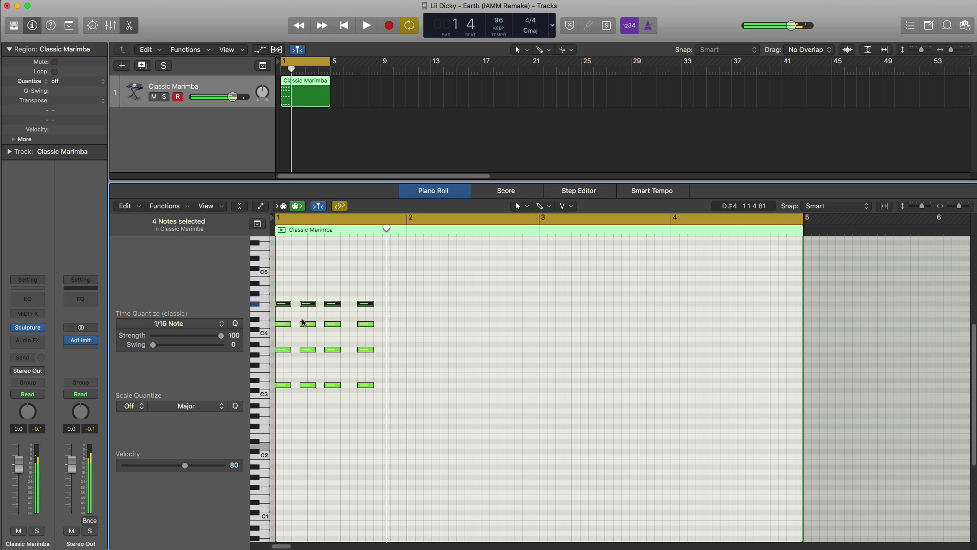
key(space)
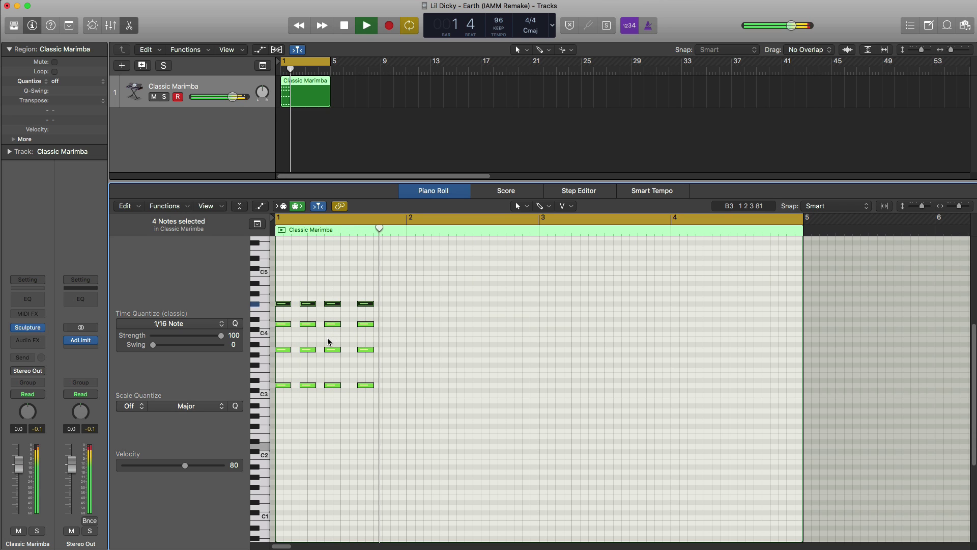
key(space)
key(space)
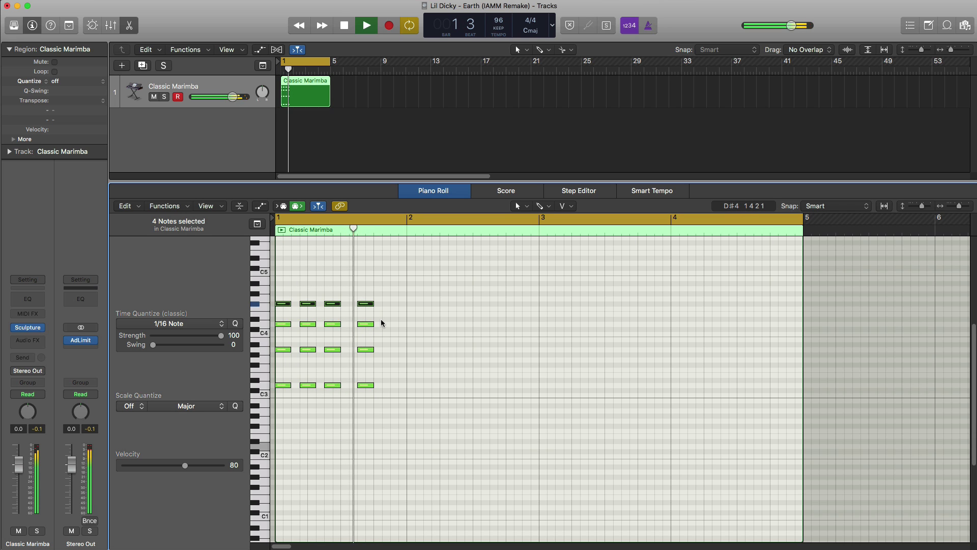
key(space)
Add a G4 note at 1 4 1, shorten it to a sixteenth, and audition the bar.
click(382, 299)
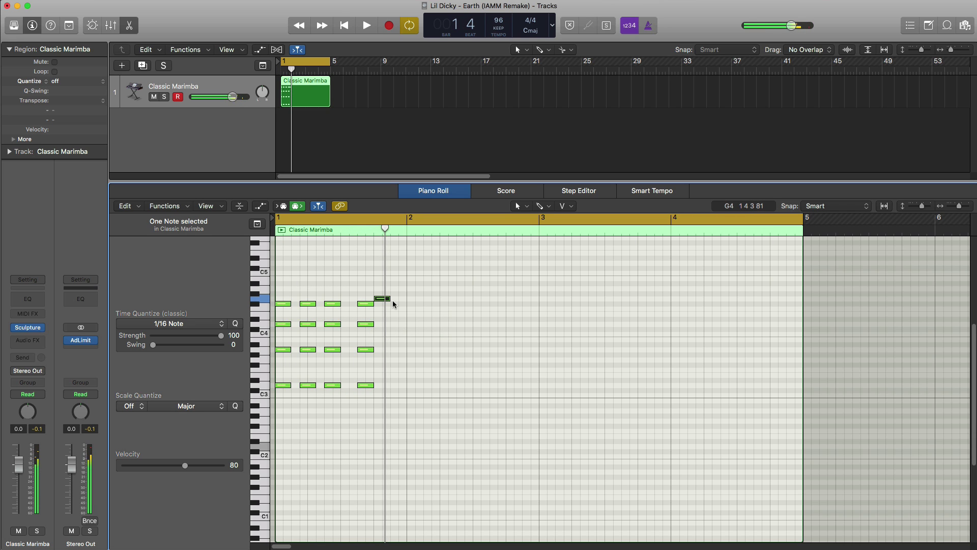
drag(390, 298, 382, 299)
key(space)
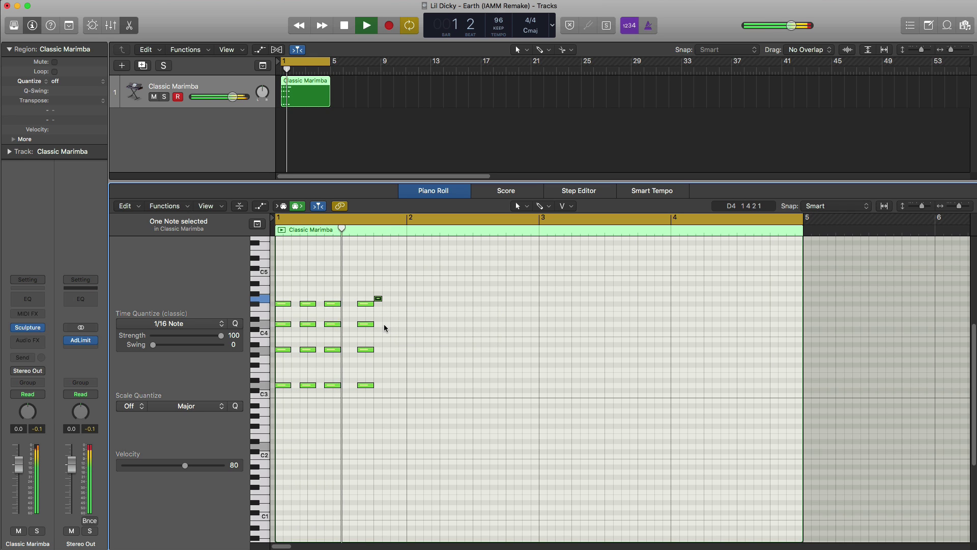
key(space)
Add a sixteenth D4 at 1 4 2 and a sixteenth G4 at 1 4 3 to finish the bar 1 melody, auditioning it.
click(386, 309)
key(space)
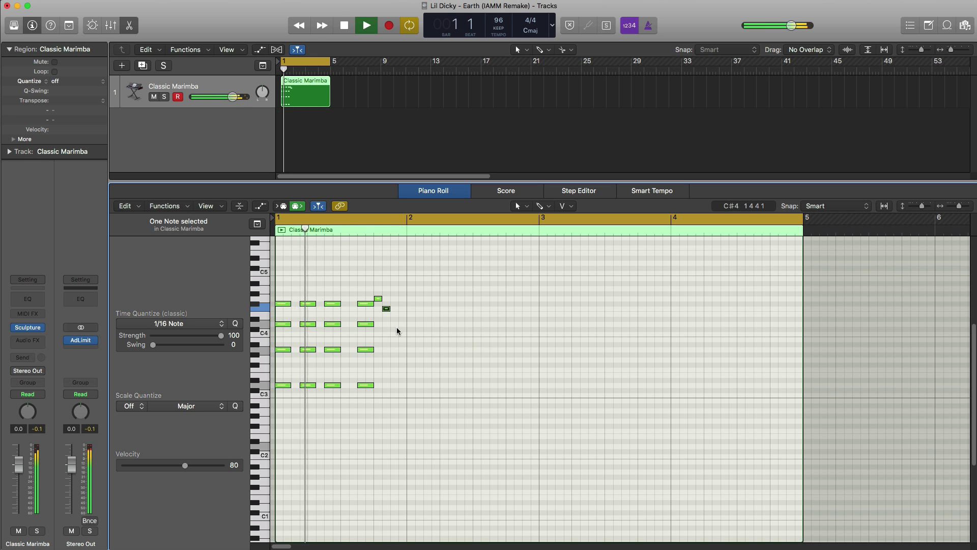
key(space)
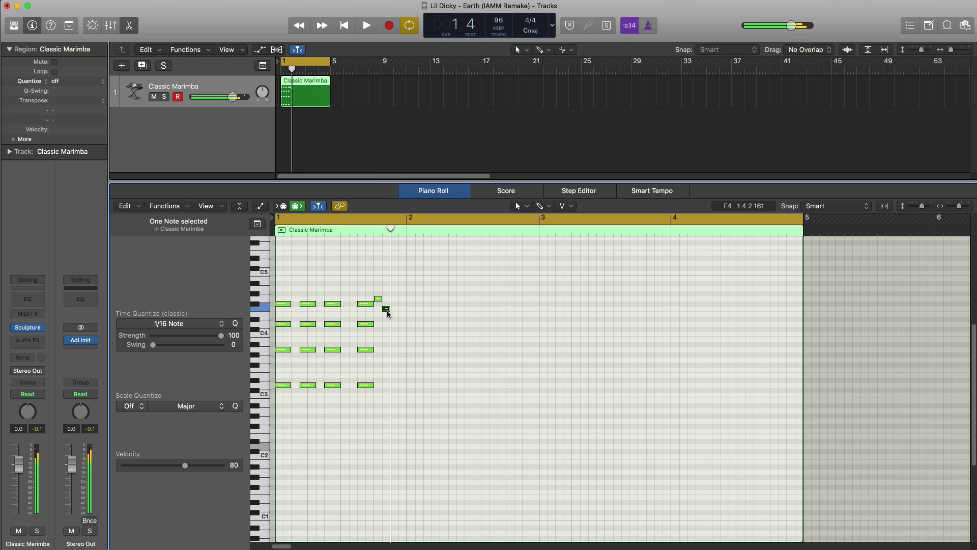
drag(387, 309, 387, 324)
key(space)
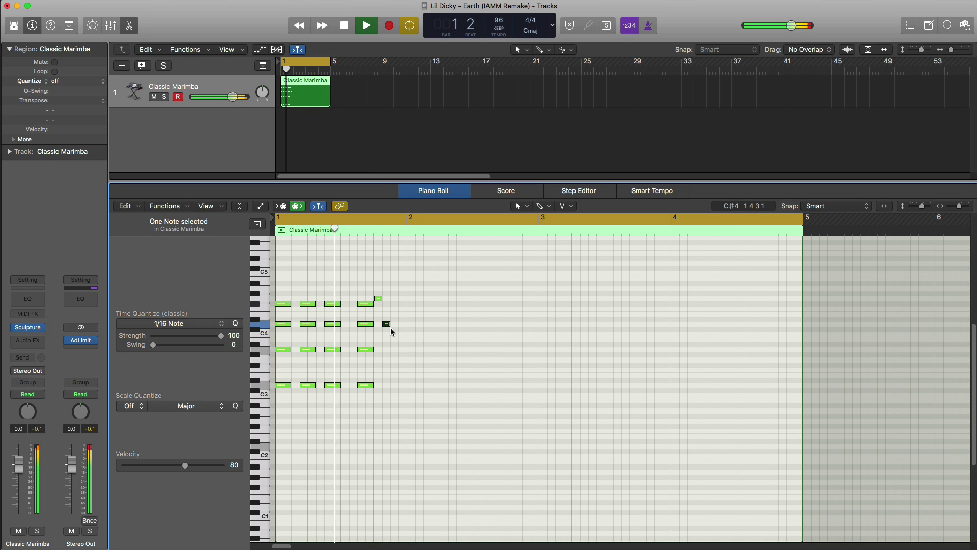
key(space)
click(395, 299)
key(space)
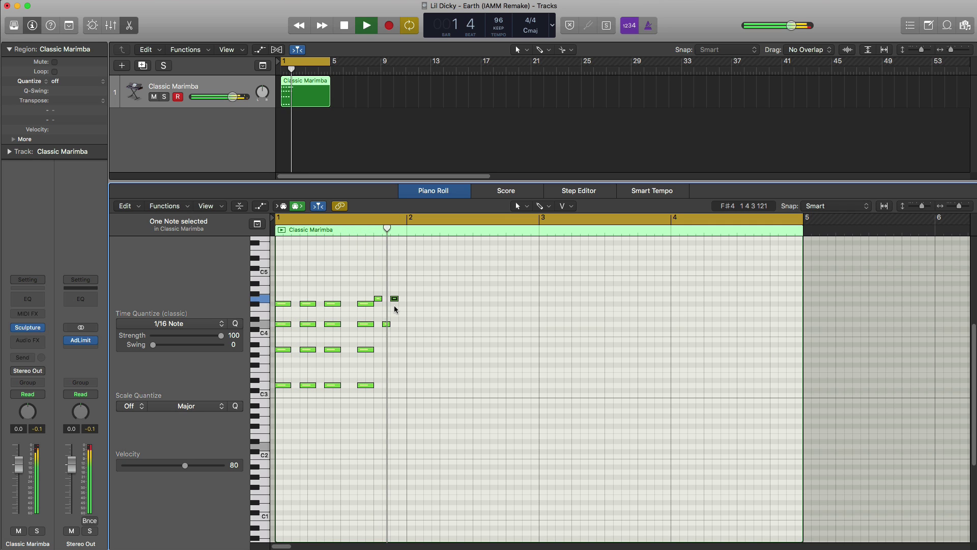
key(space)
key(space)
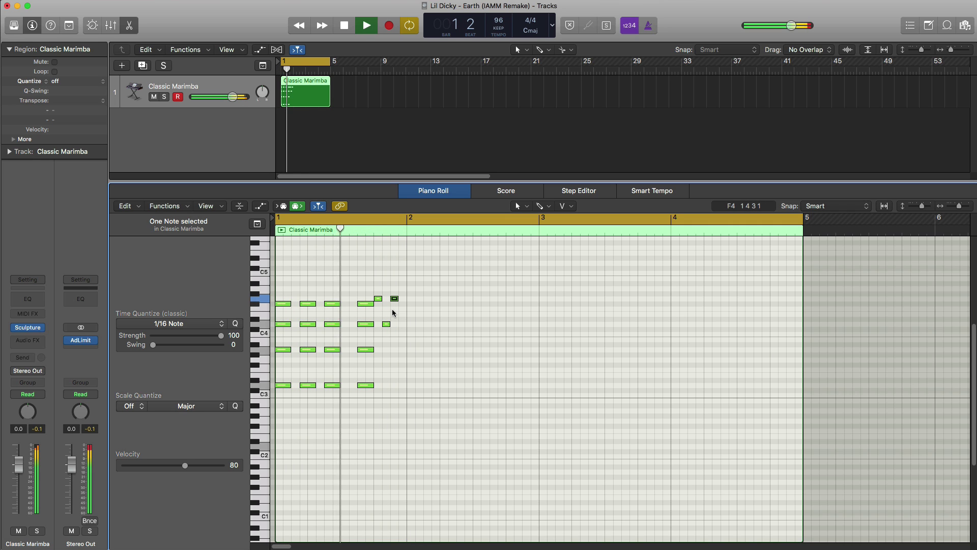
key(space)
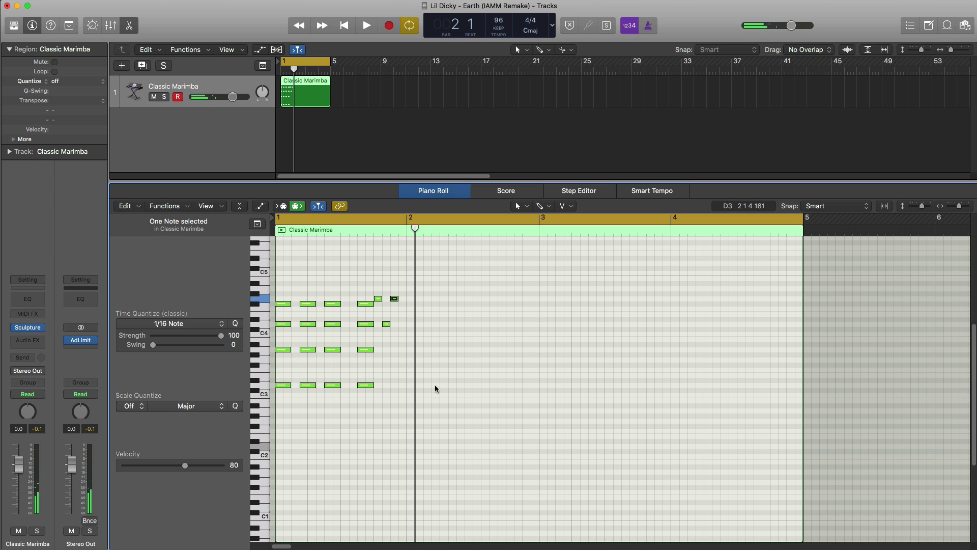
Copy all bar 1 notes to bar 2, lower the four copied D3 notes to G2, and audition the result.
drag(429, 392, 278, 292)
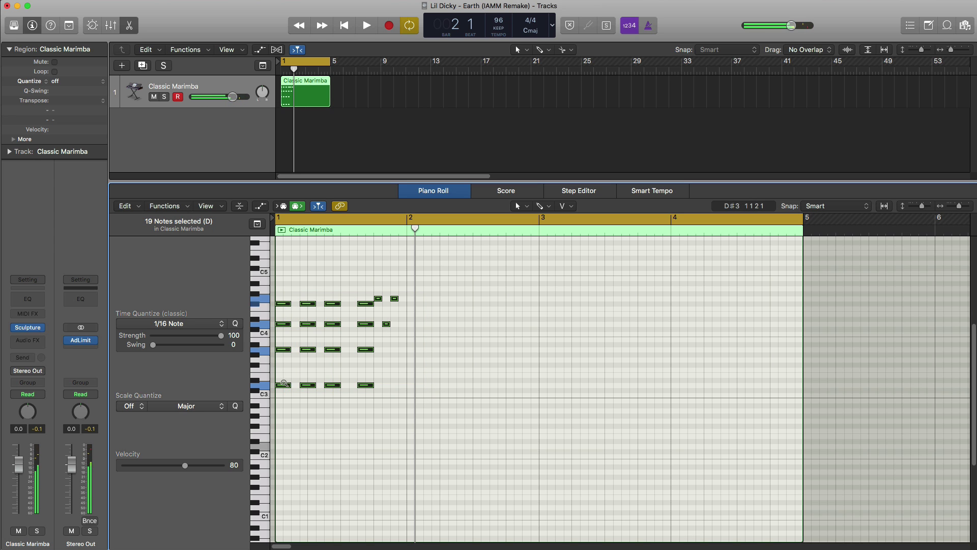
drag(284, 388, 415, 393)
drag(517, 396, 414, 425)
key(space)
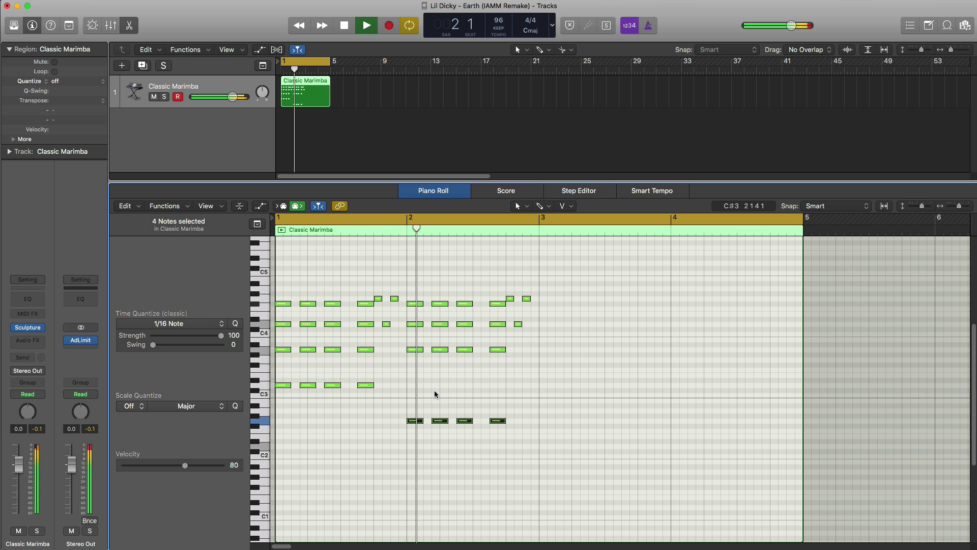
In bar 2, raise the four A3 notes to B3 and the four F#4 notes to G4, auditioning the chord.
drag(497, 365, 411, 298)
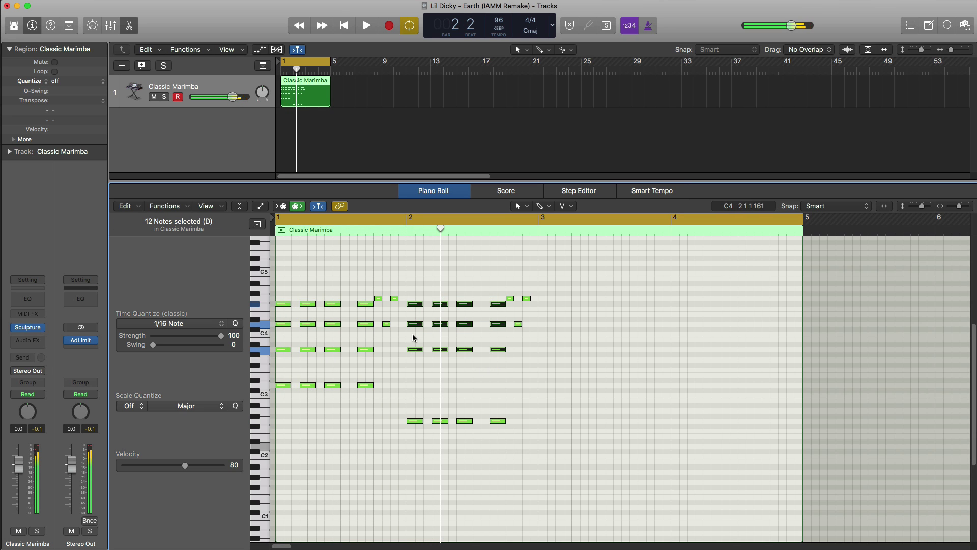
drag(413, 352, 494, 328)
click(413, 356)
key(space)
key(space)
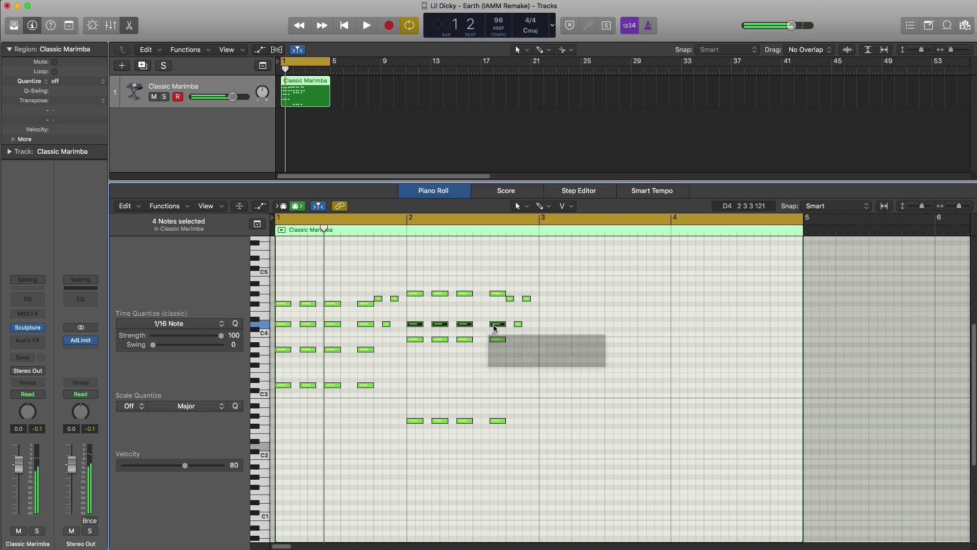
drag(405, 282, 496, 299)
key(space)
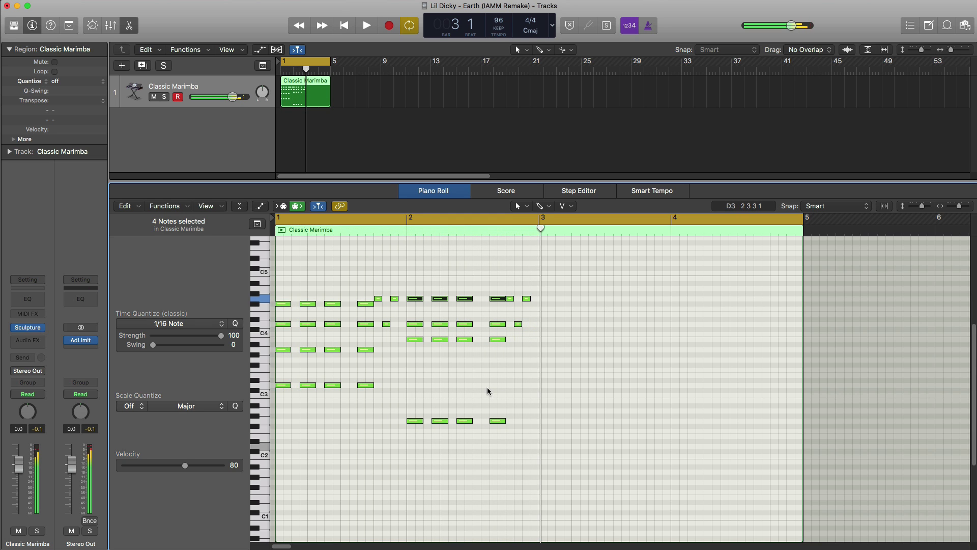
key(Return)
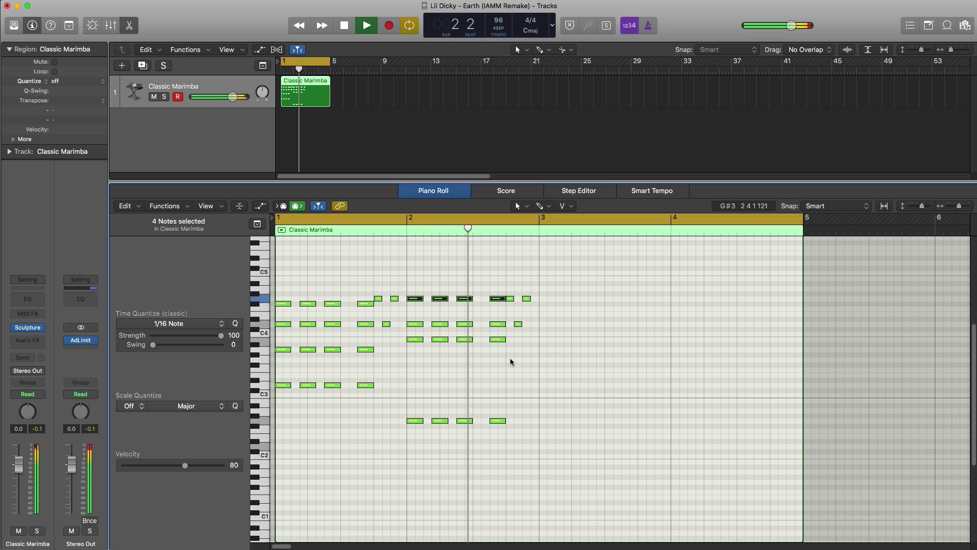
Rework the end of bar 2 as an eighth G4 at 2 4 1, sixteenth F#4 at 2 4 3 and sixteenth D4 at 2 4 4.
click(529, 327)
key(space)
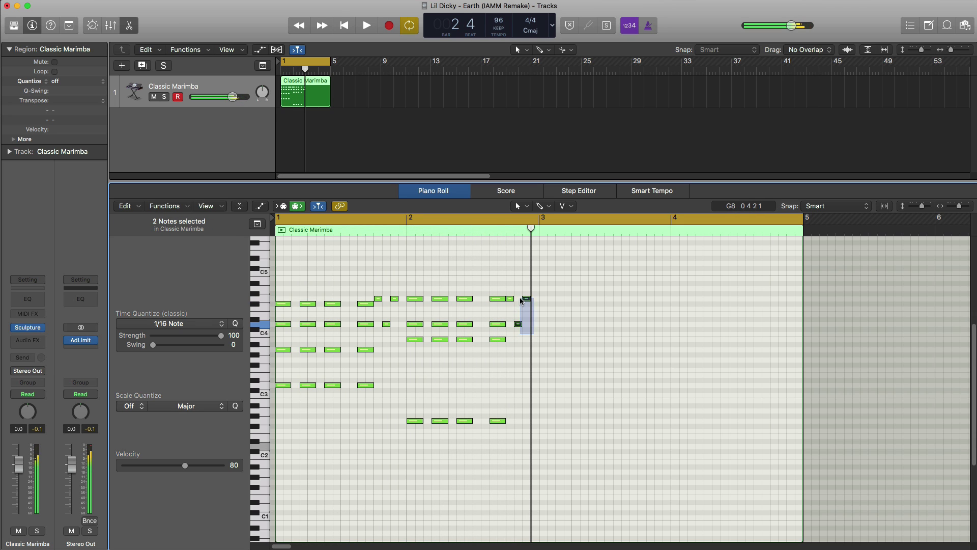
drag(512, 300, 520, 300)
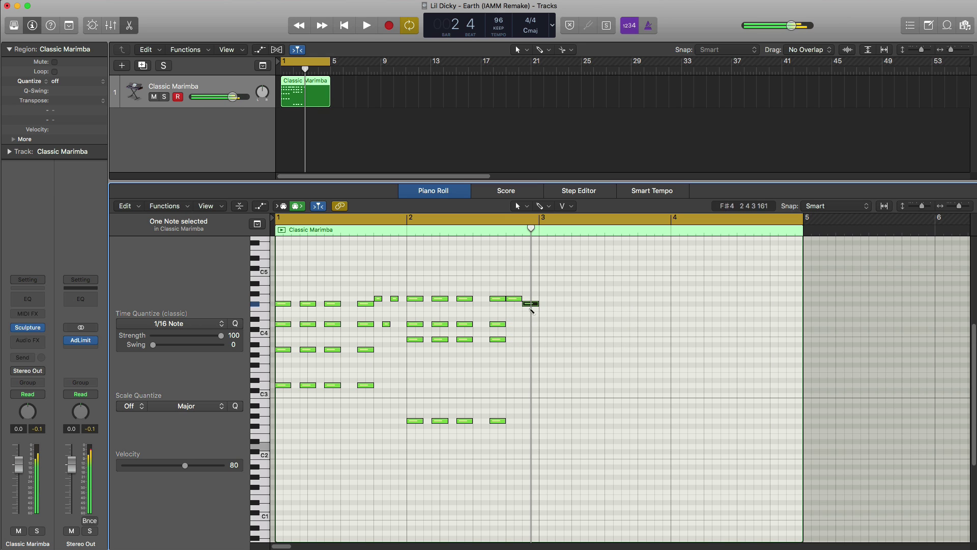
drag(536, 304, 530, 305)
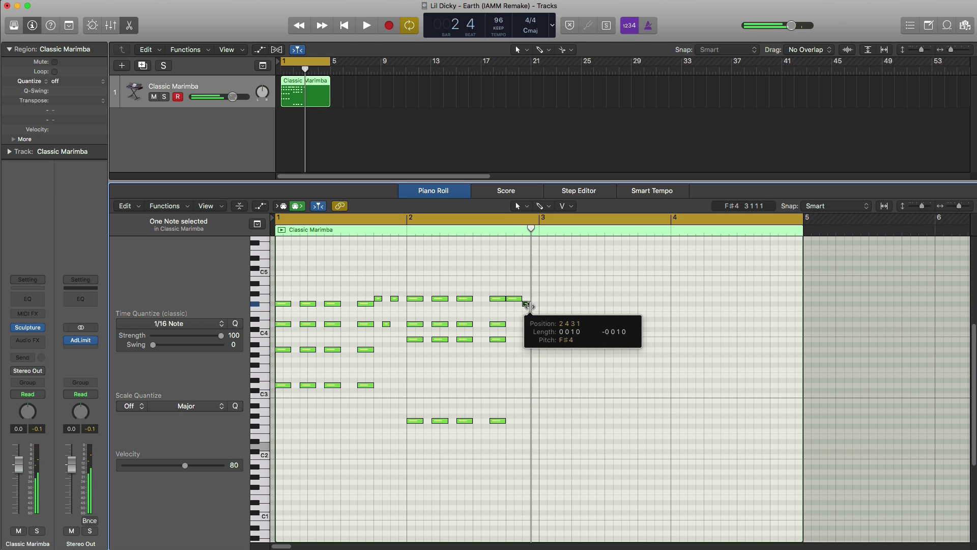
super+click(536, 324)
key(space)
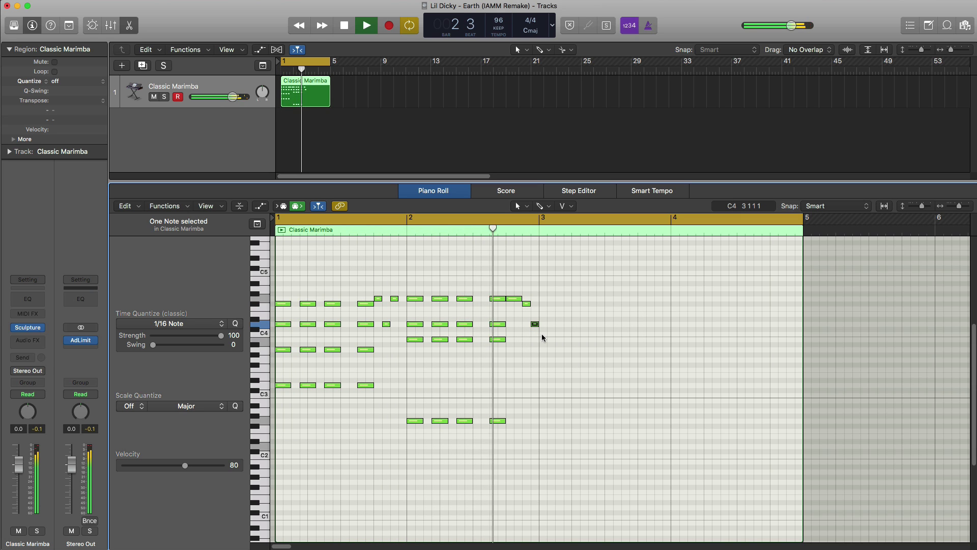
key(space)
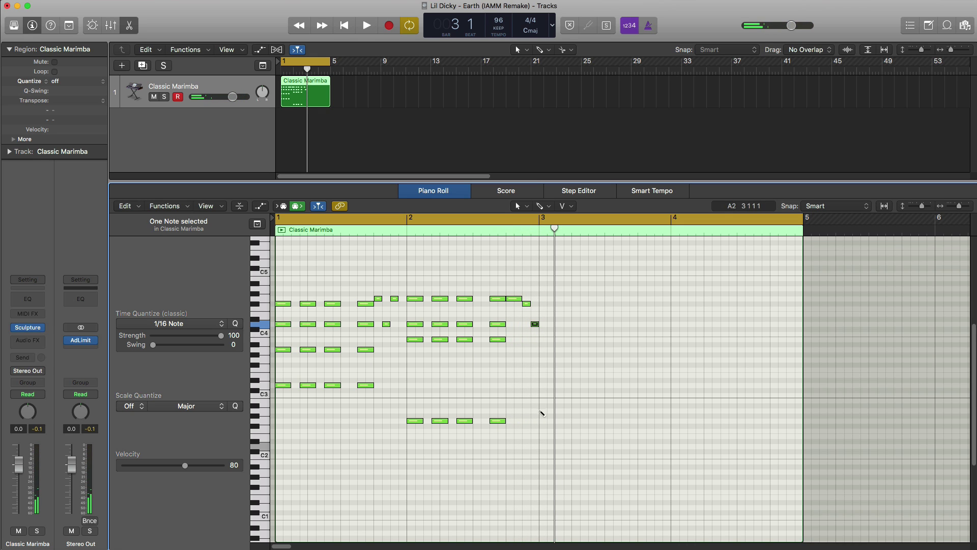
Build a B minor chord rhythm in bar 3 with four notes each on B2, F#3, B3, D4 and F#4, auditioning it.
drag(544, 402, 555, 402)
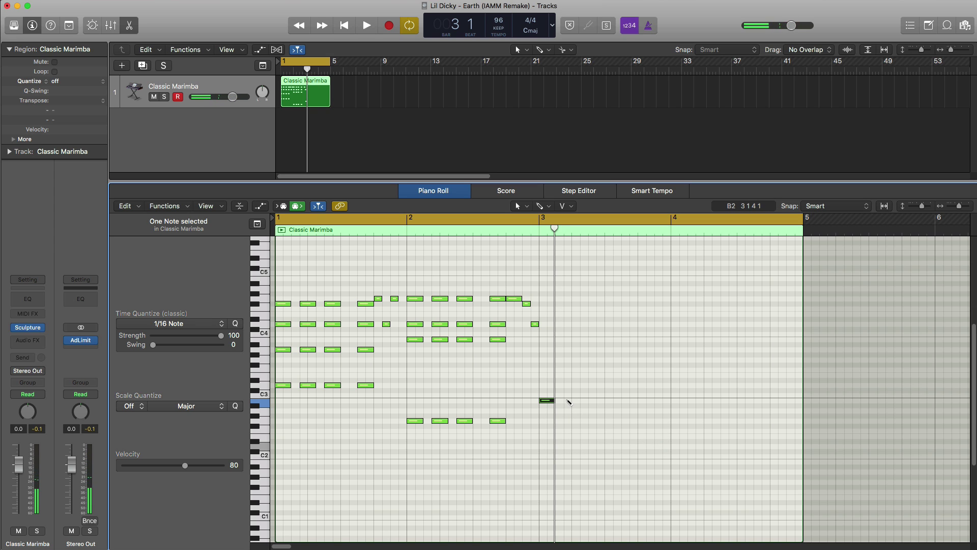
click(589, 400)
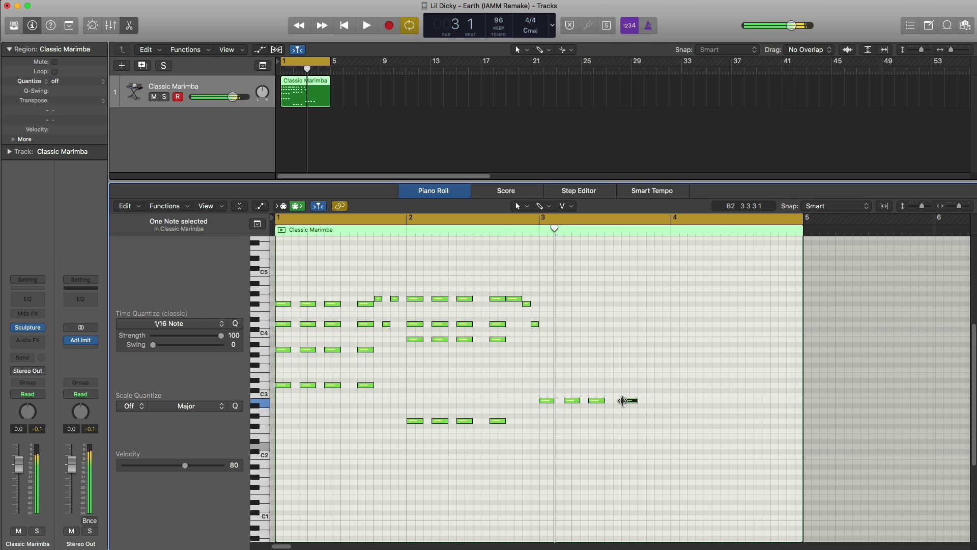
drag(640, 407, 548, 307)
key(space)
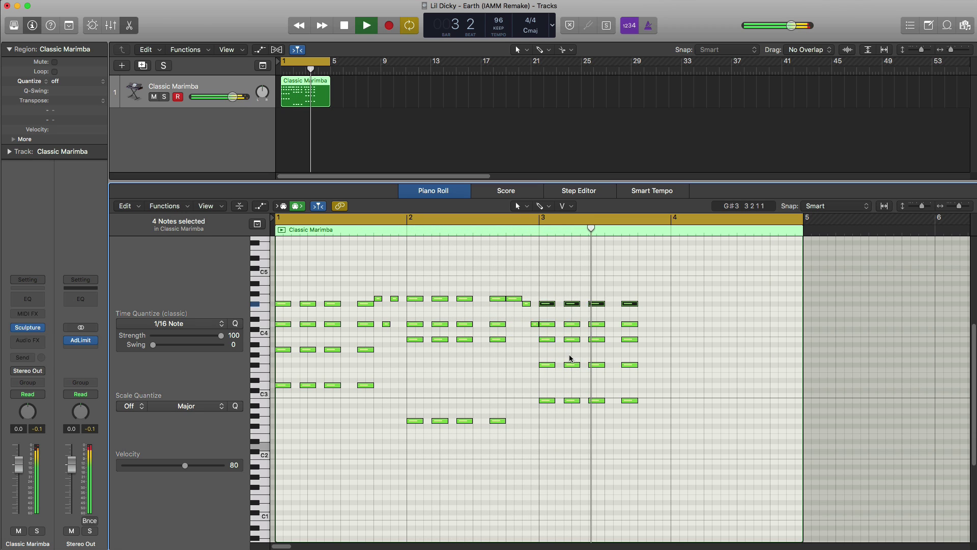
key(space)
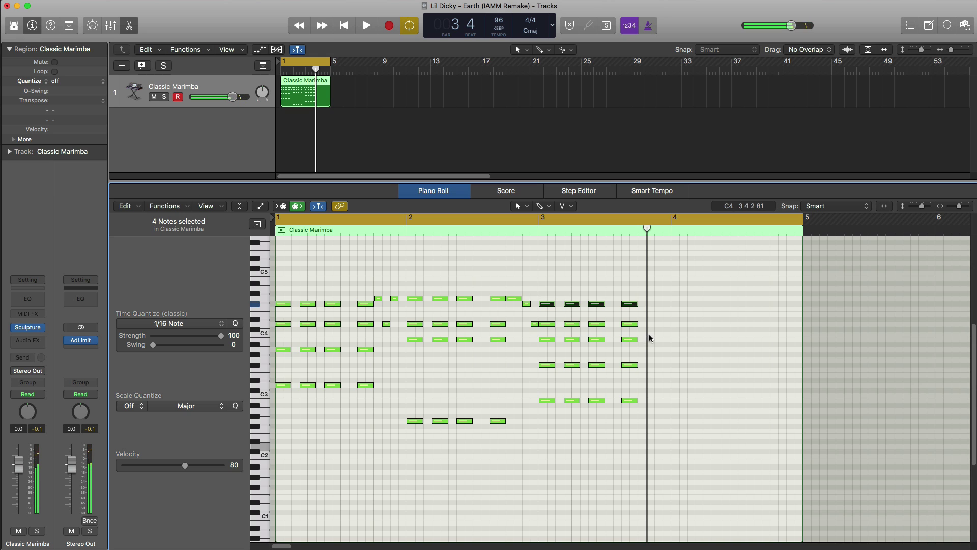
Add sixteenths E4 at 3 4 1, C#4 at 3 4 2, E4 at 3 4 3 and A3 at 3 4 4, auditioning the melody.
click(643, 314)
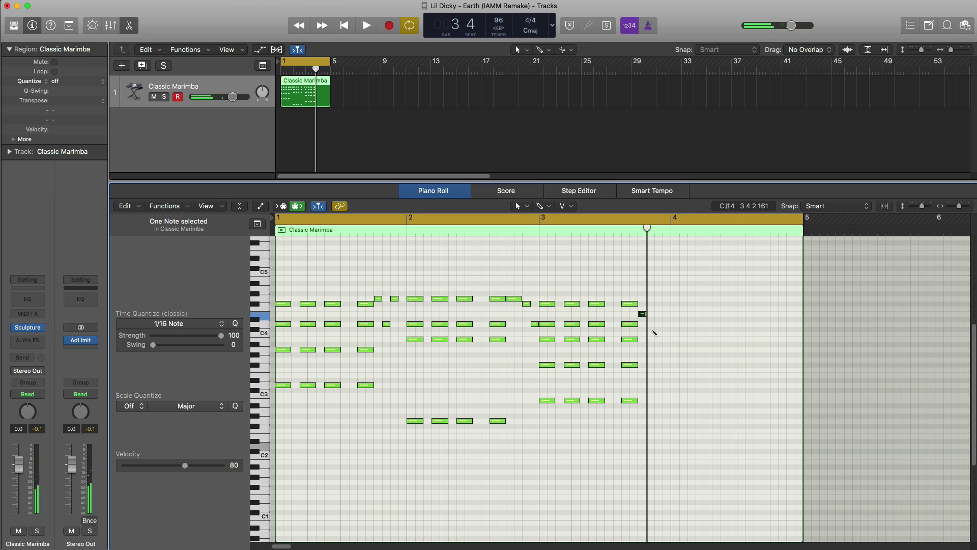
click(654, 329)
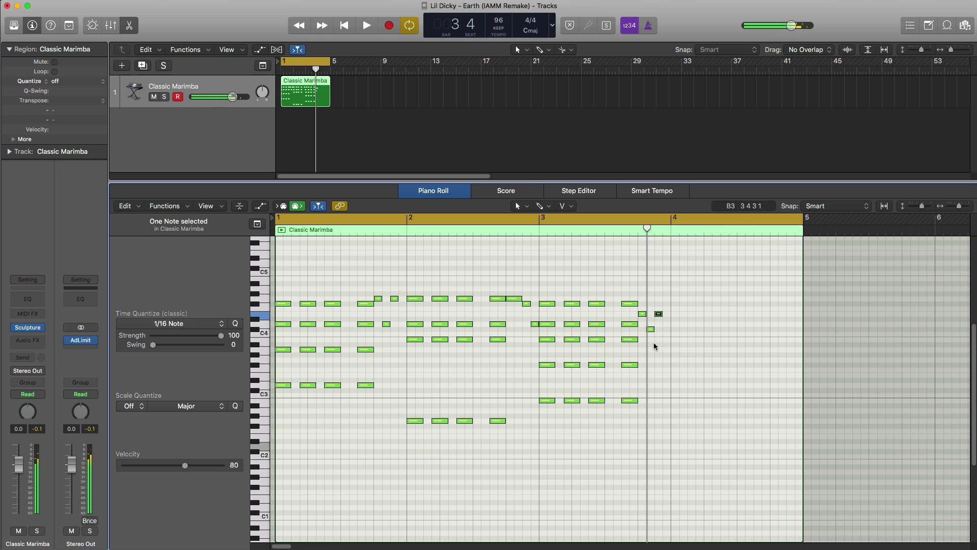
key(space)
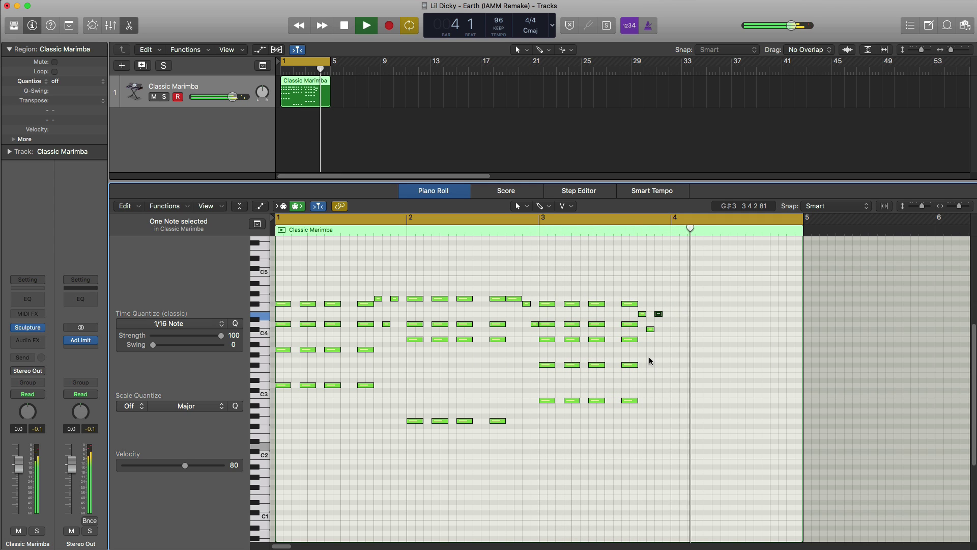
key(space)
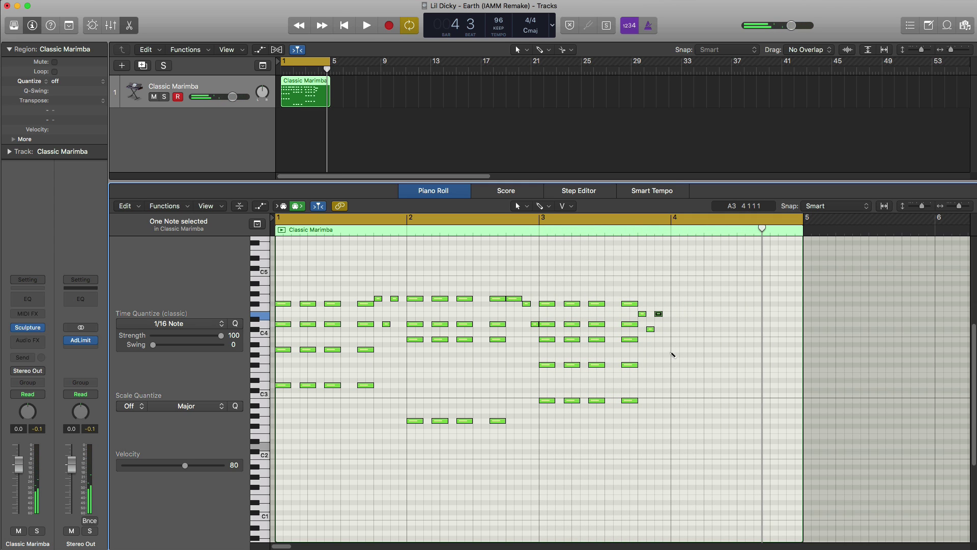
super+click(668, 351)
key(space)
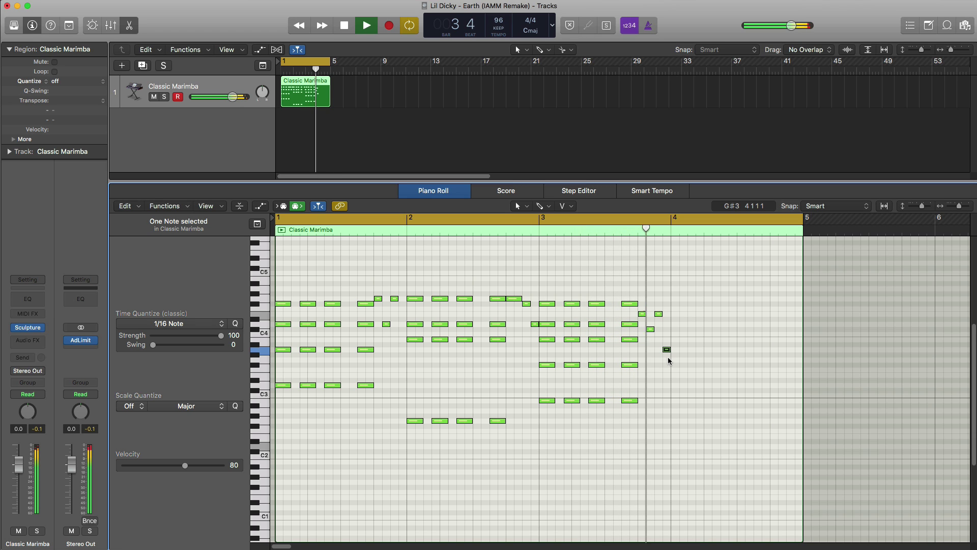
key(space)
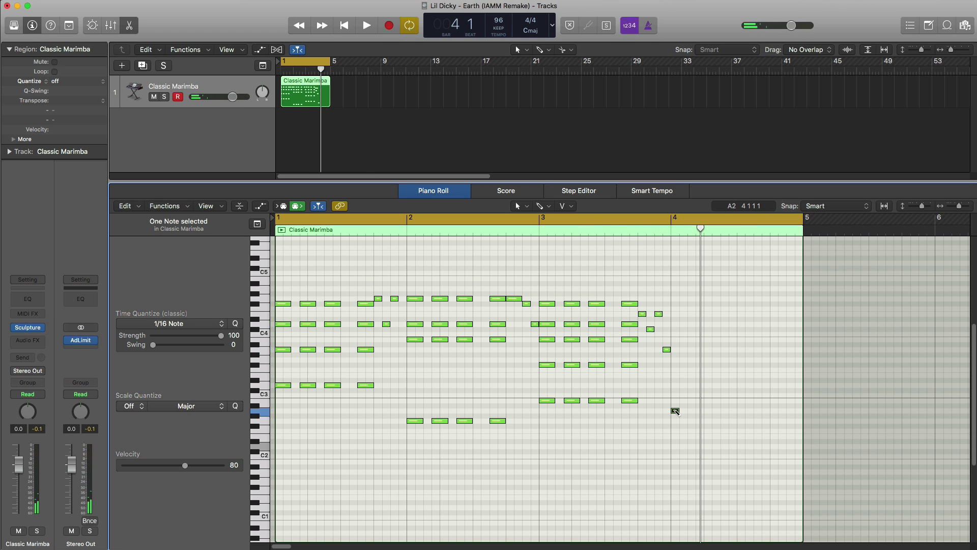
Place four A2 notes in bar 4 in the same rhythm as bar 3 and limit the playback cycle to bar 4.
drag(680, 415, 688, 416)
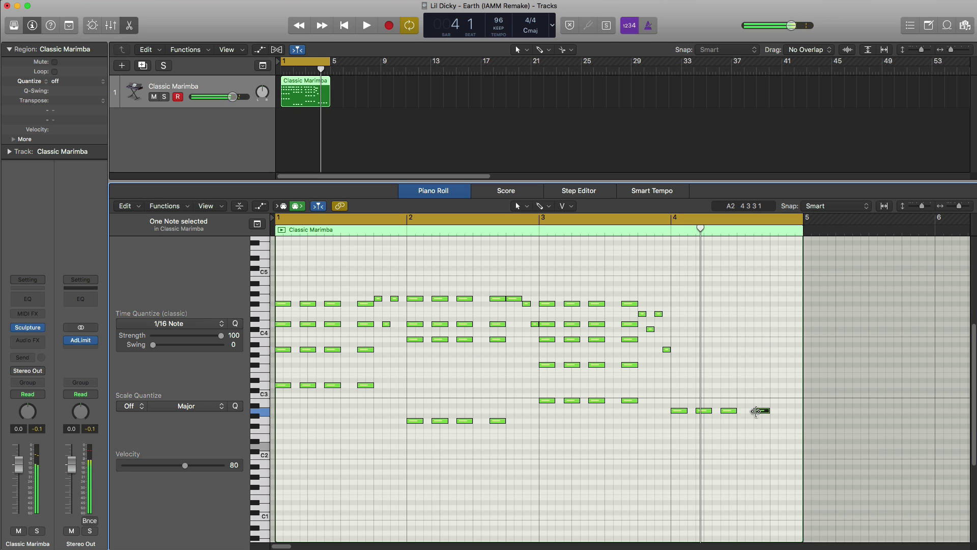
click(757, 411)
key(space)
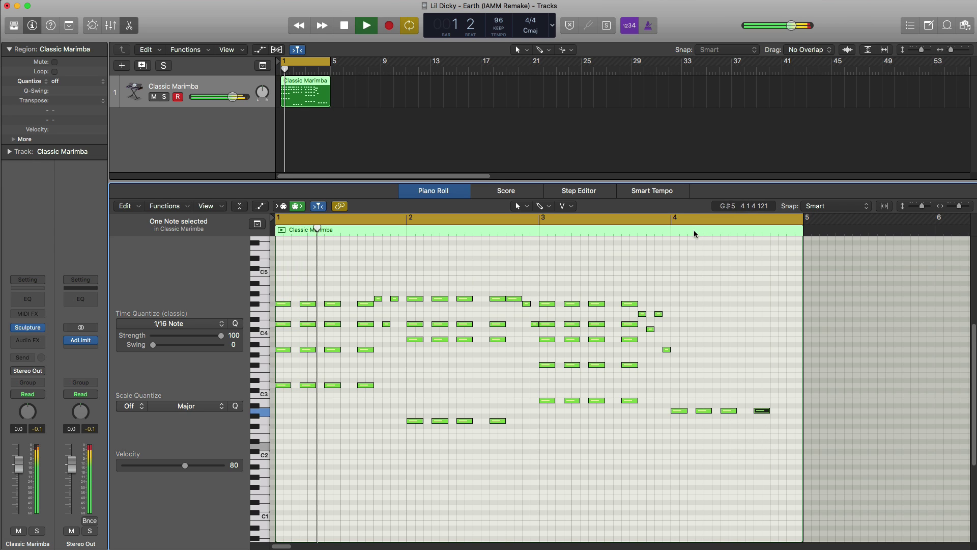
drag(675, 219, 794, 220)
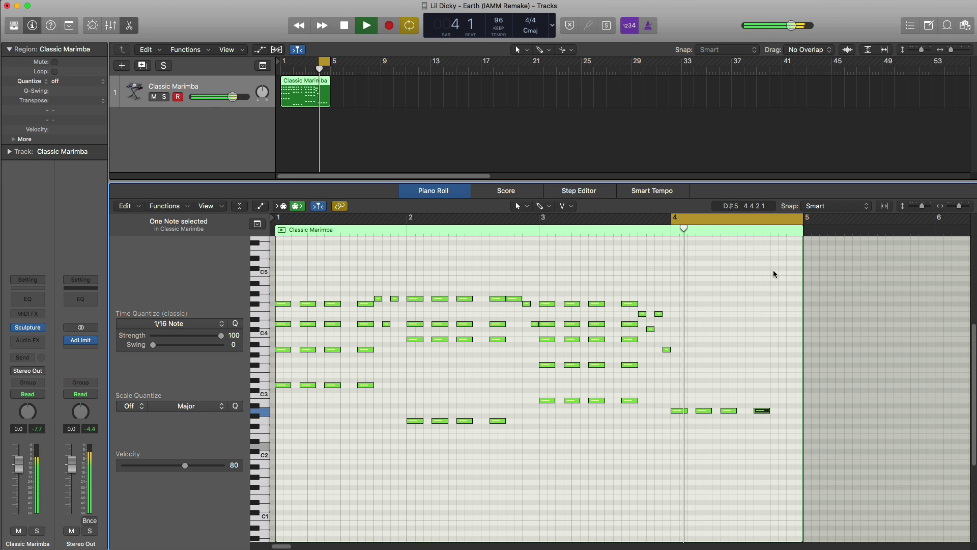
key(space)
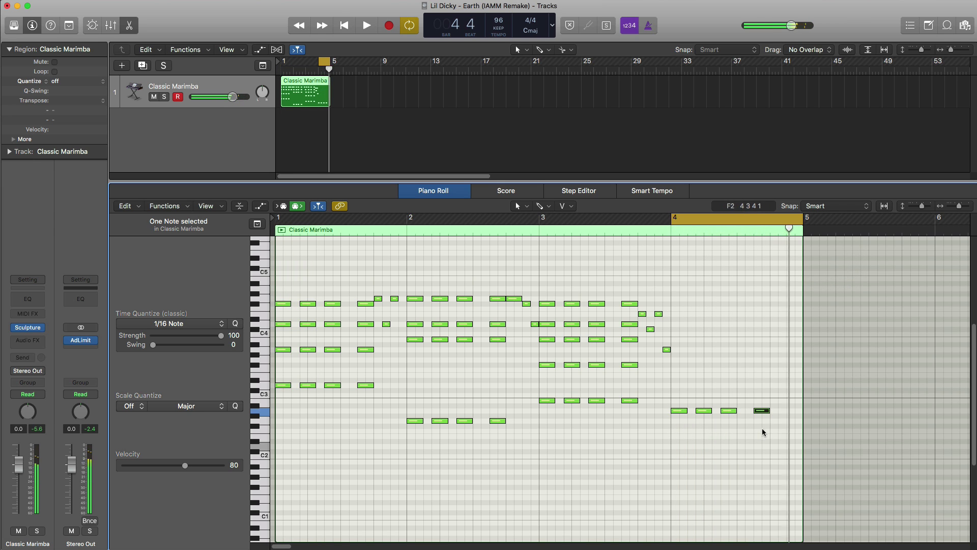
Copy the four A2 notes in bar 4 up to E3, A3, D4 and E4, auditioning the chord.
drag(763, 429, 682, 381)
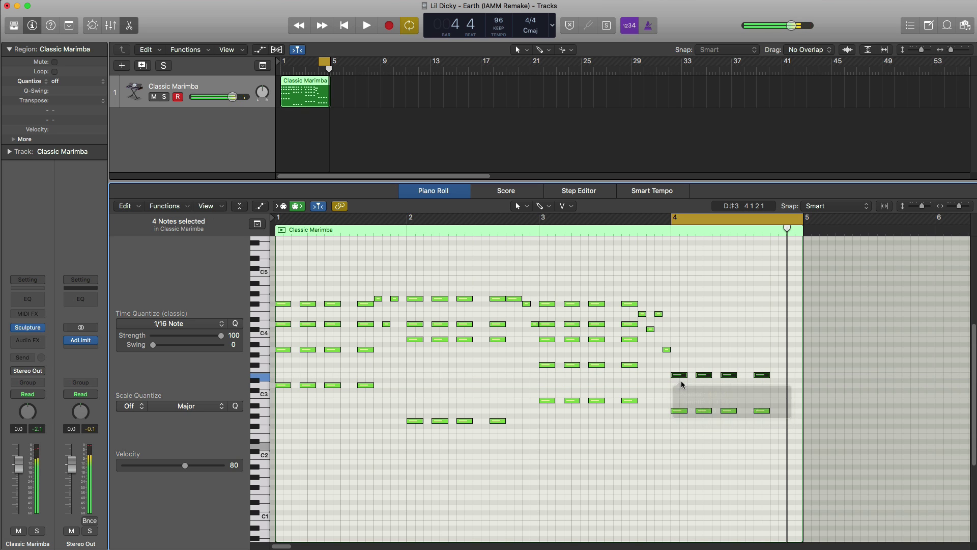
key(space)
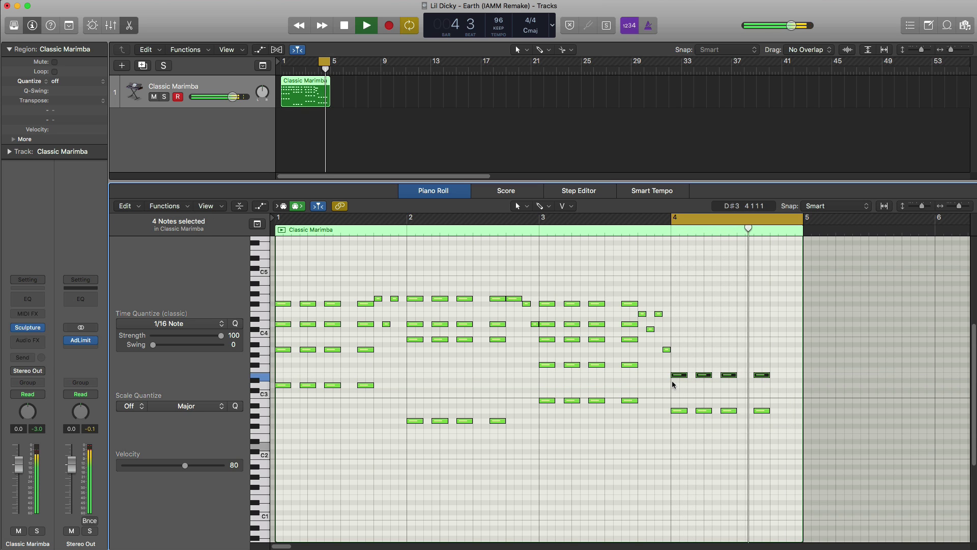
drag(680, 373, 681, 316)
click(681, 350)
click(681, 329)
key(space)
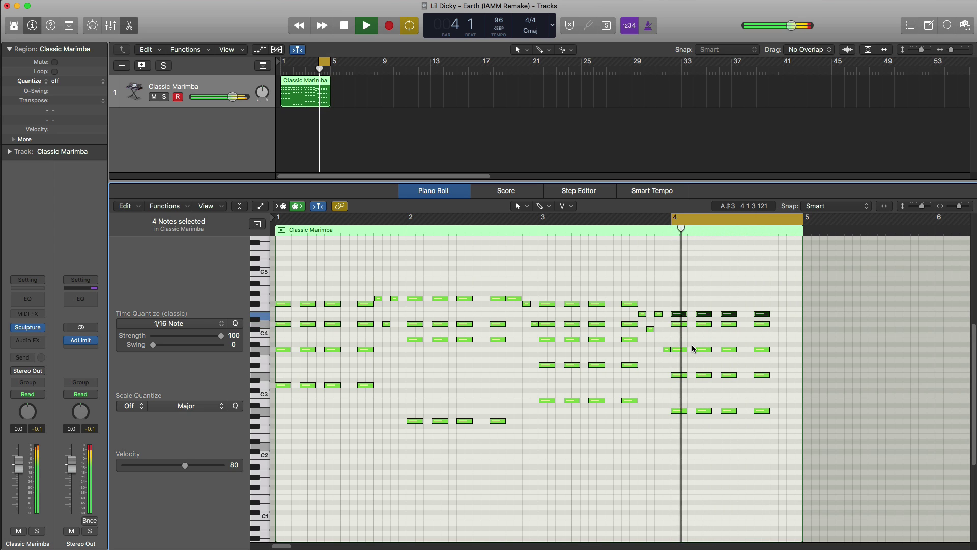
key(space)
Lower the four D4 notes in bar 4 to C#4 and audition the bar.
drag(670, 321, 761, 331)
key(space)
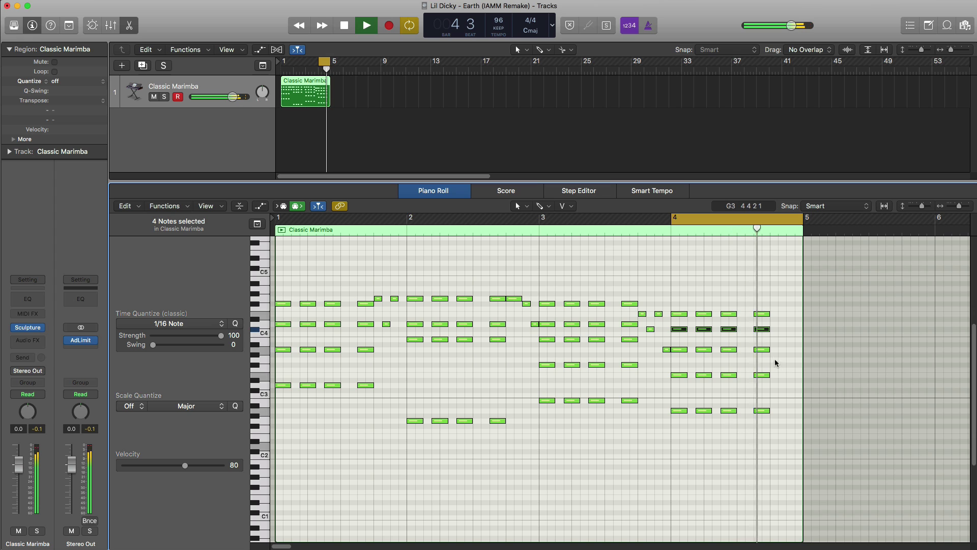
key(space)
Add sixteenths A3 at 4 4 1, C#4 at 4 4 2 and E3 at 4 4 3 to finish the bar 4 melody, auditioning it.
drag(783, 350, 779, 349)
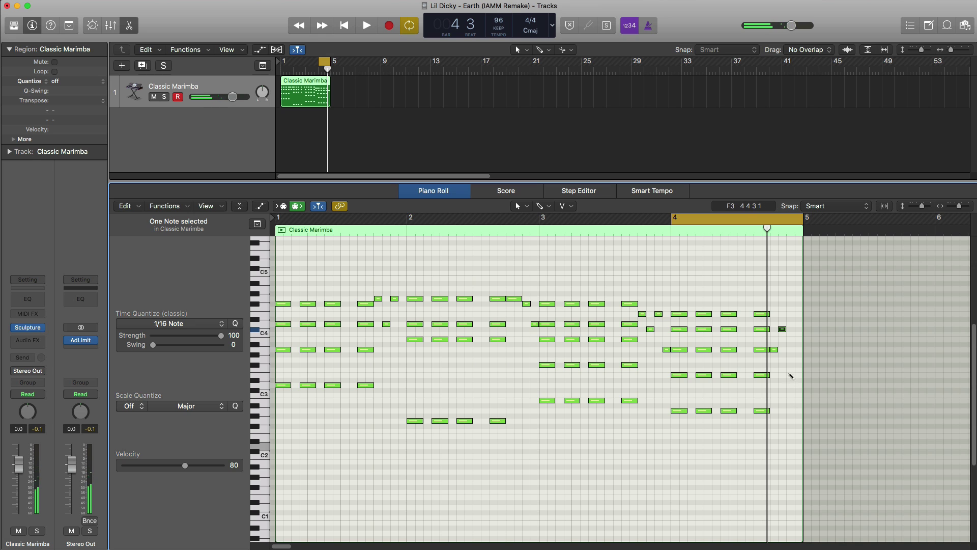
click(790, 375)
key(space)
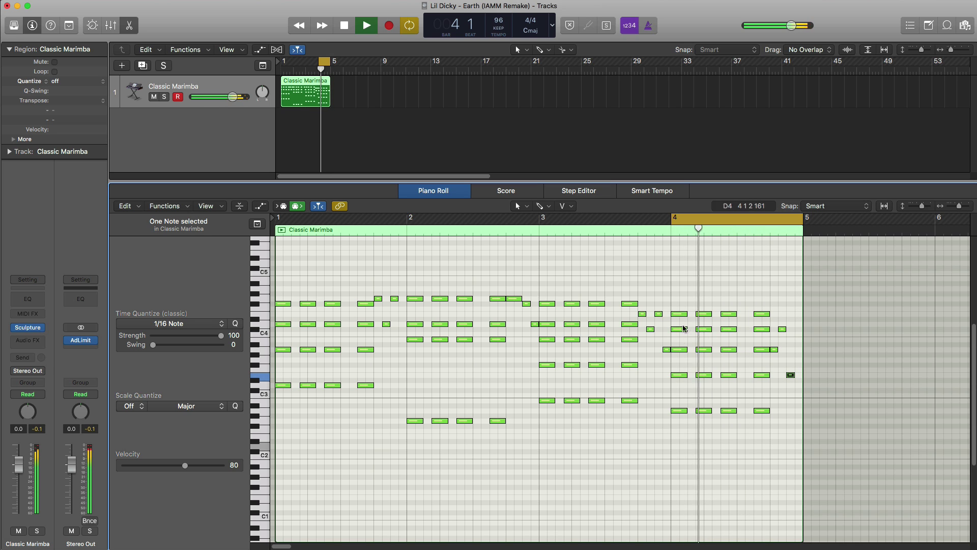
key(space)
Extend the playback cycle to cover bars 1 through 4 and play the whole pattern.
drag(280, 219, 801, 225)
key(space)
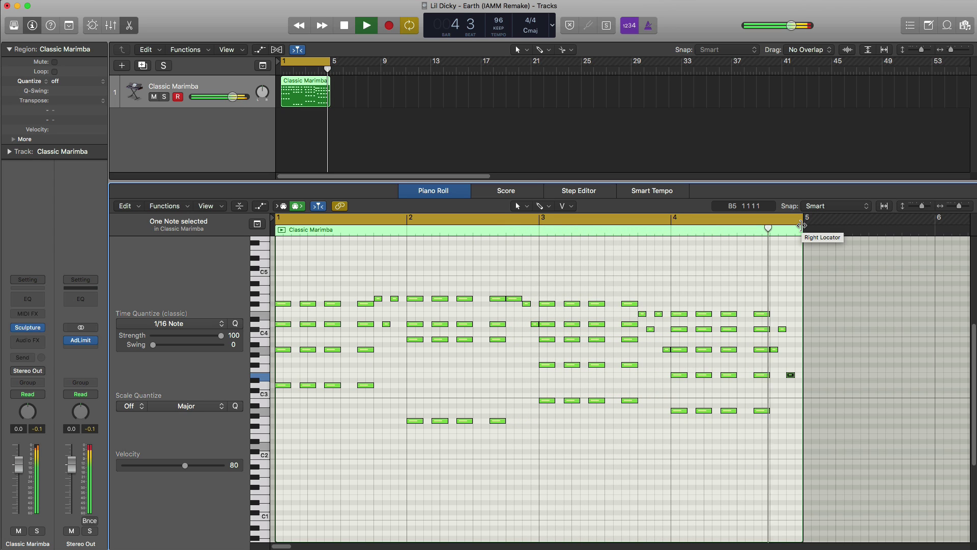
key(space)
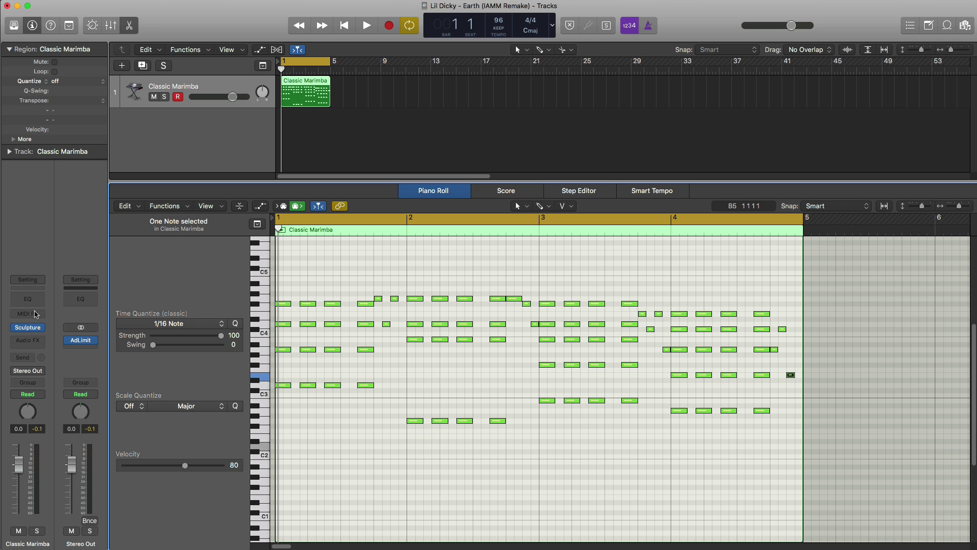
Open the marimba's Sculpture instrument and shift the Material pad's ball left and slightly down while the pattern plays.
click(29, 330)
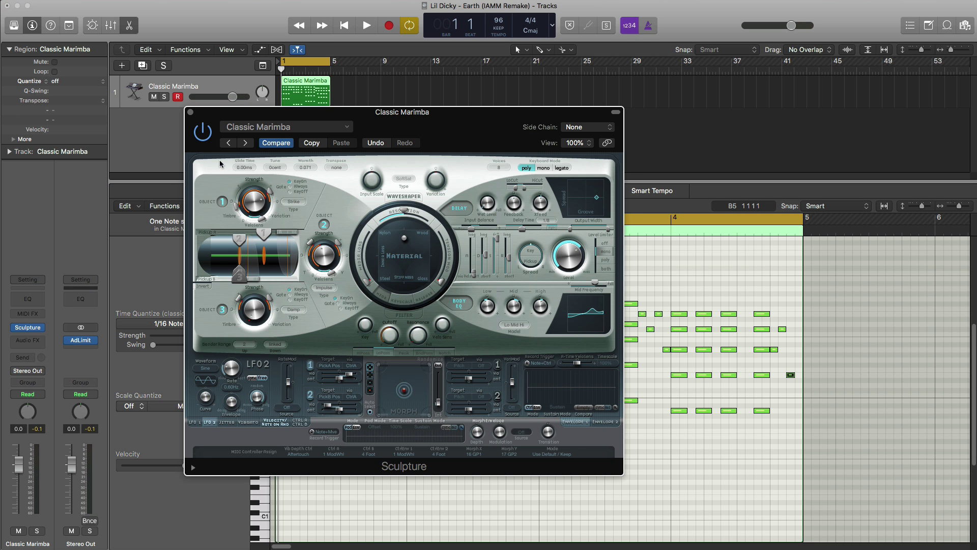
mouse_move(394, 136)
mouse_down()
mouse_move(422, 91)
mouse_move(522, 114)
mouse_up()
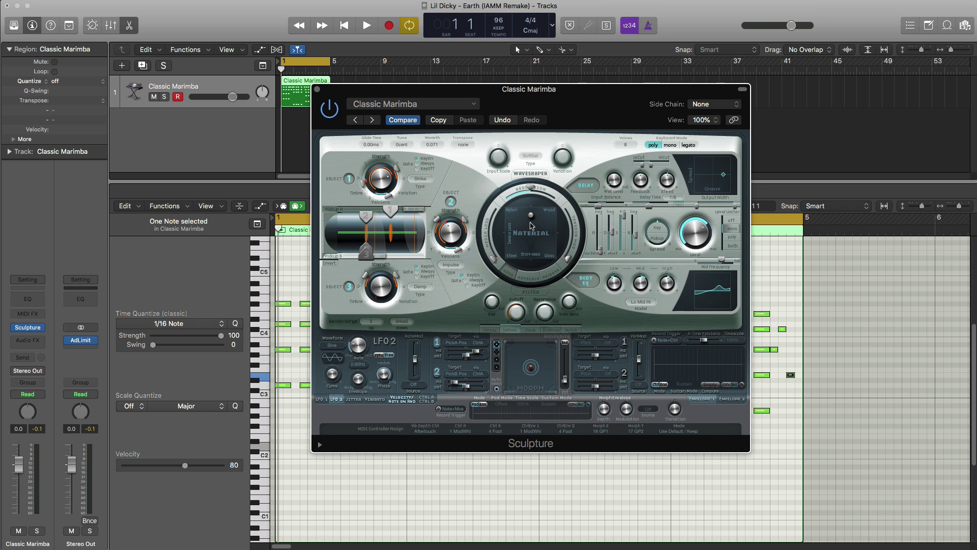
key(space)
drag(531, 223, 519, 228)
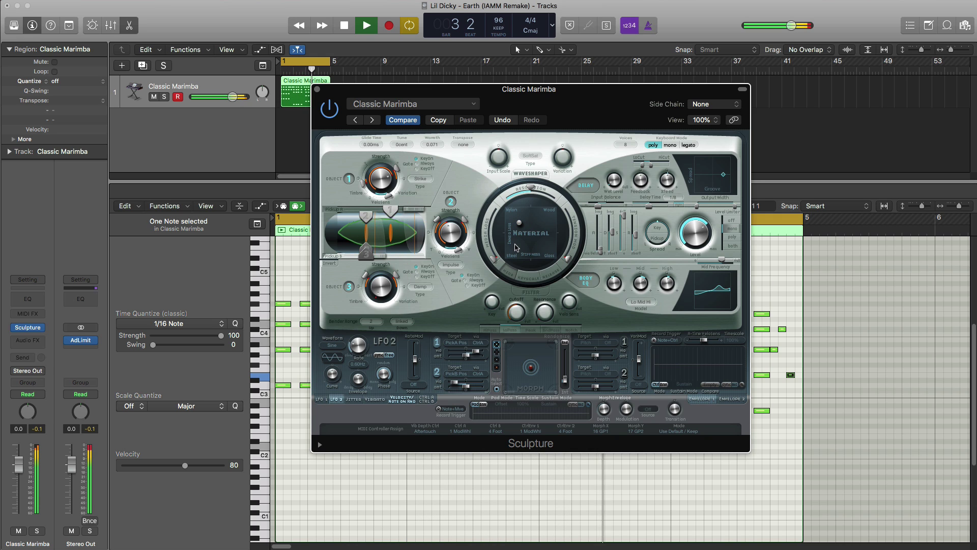
drag(519, 224, 518, 227)
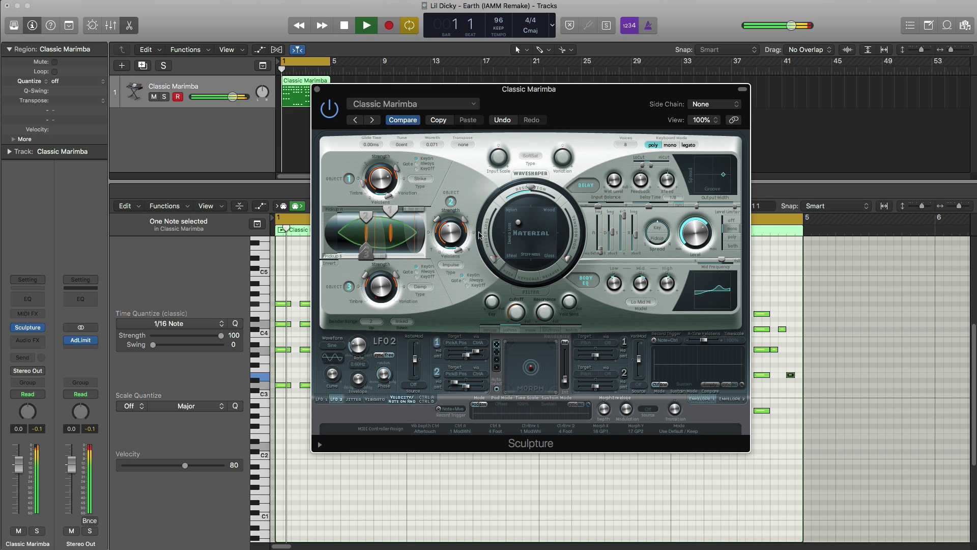
Shift Sculpture's Pickup A toward the string's left end and Pickup B toward its right while auditioning the pattern.
key(space)
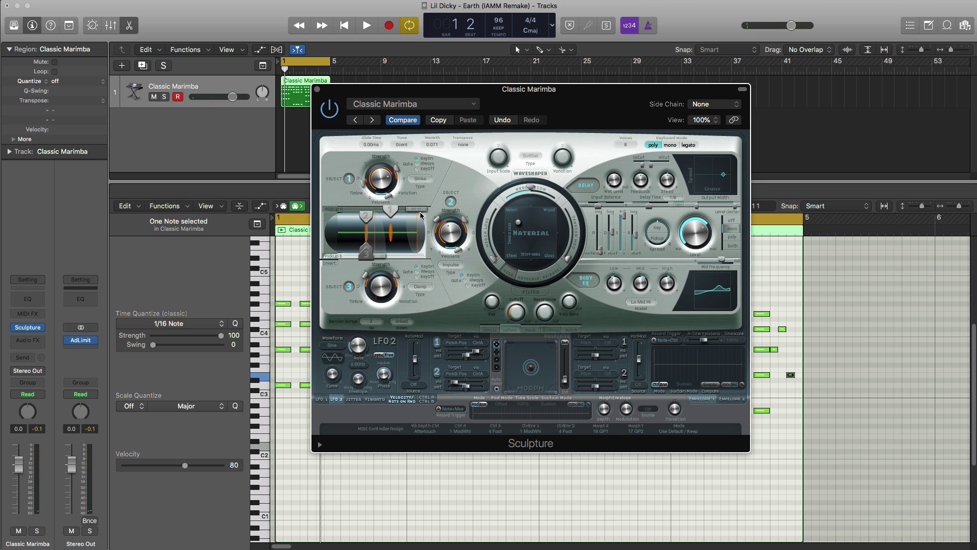
key(space)
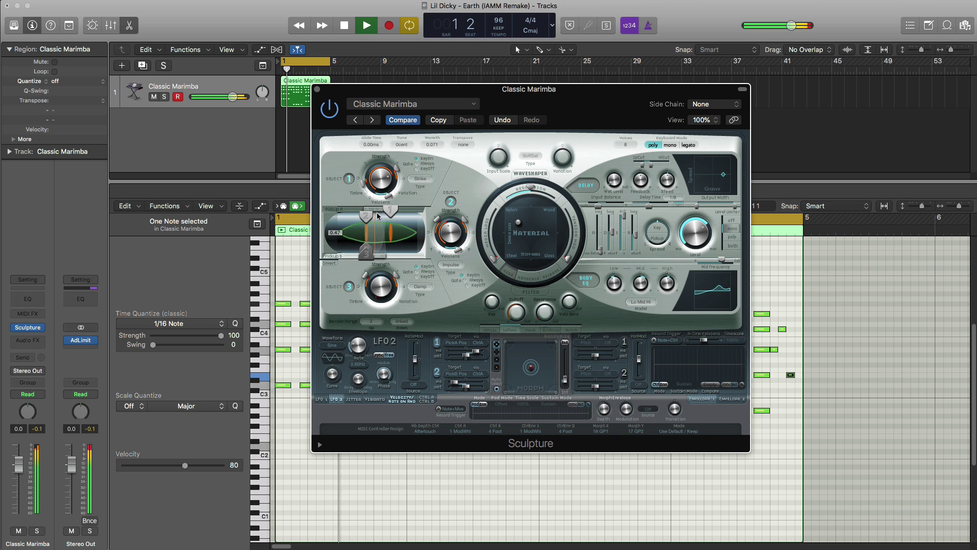
drag(377, 216, 339, 216)
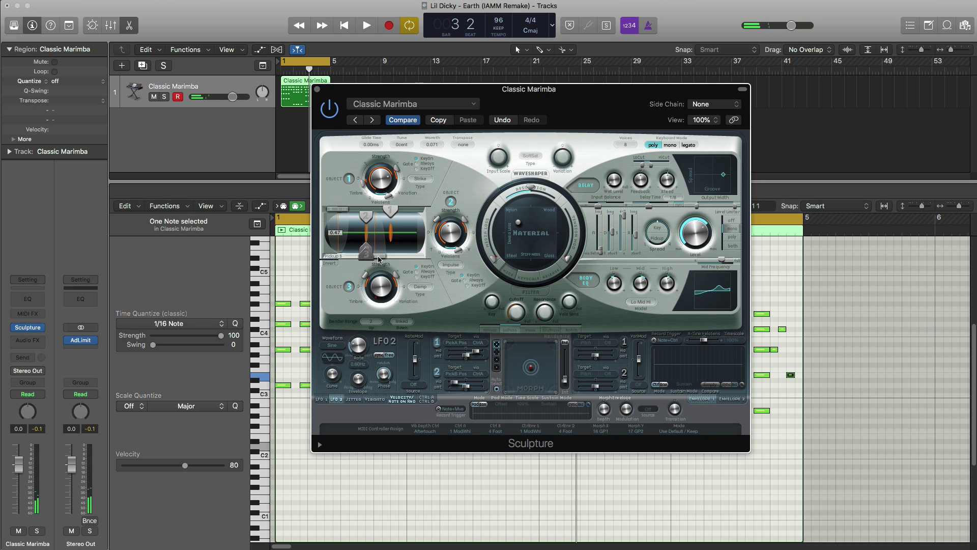
key(space)
drag(378, 260, 403, 263)
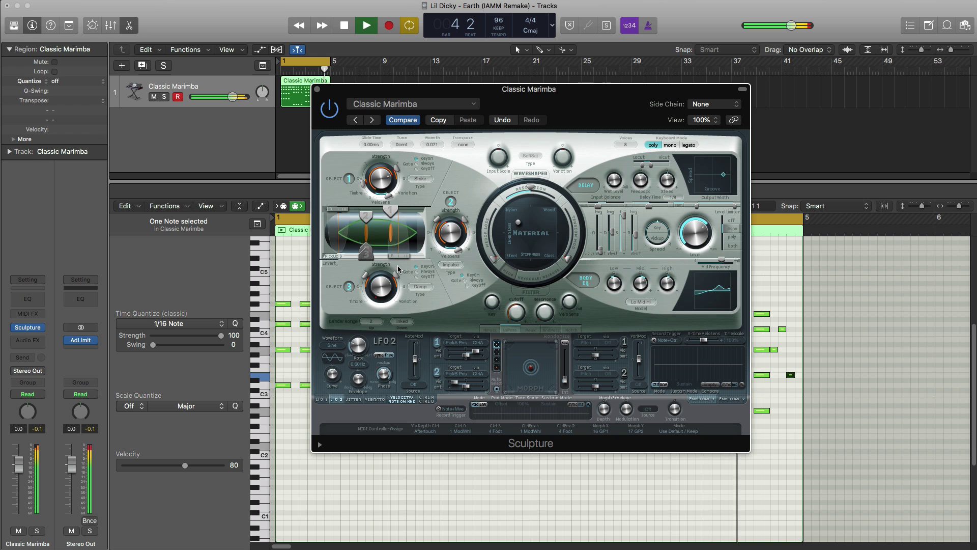
key(space)
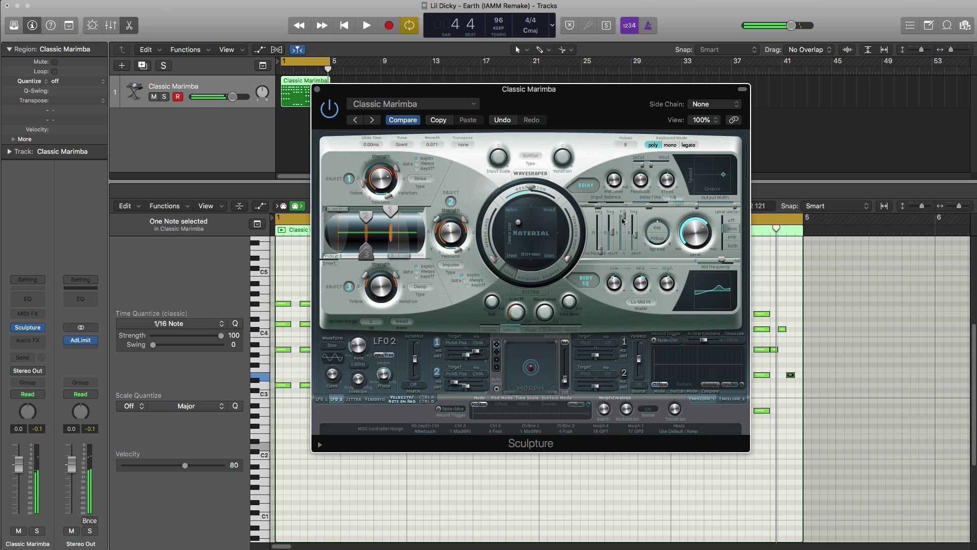
Adjust the decay and release of Sculpture's amplitude envelope while auditioning the marimba pattern.
key(space)
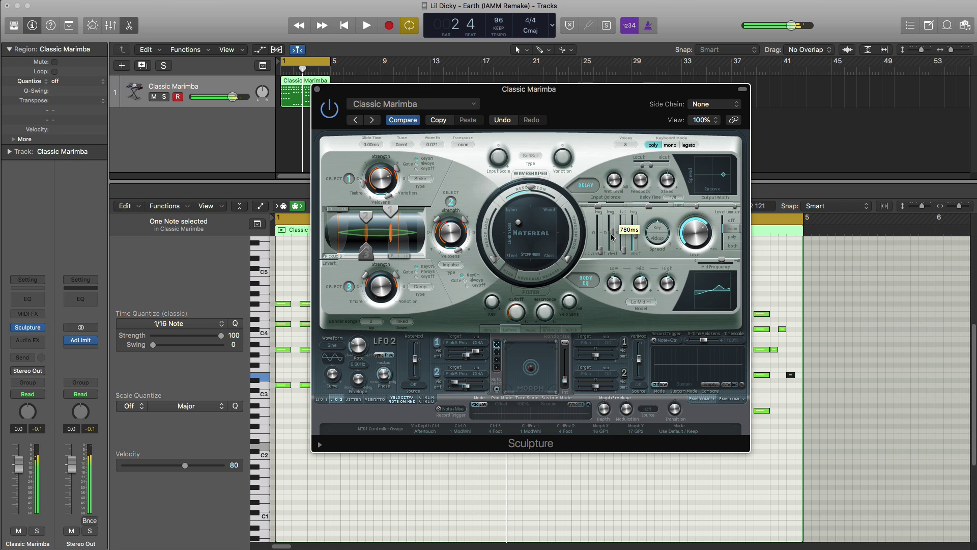
key(space)
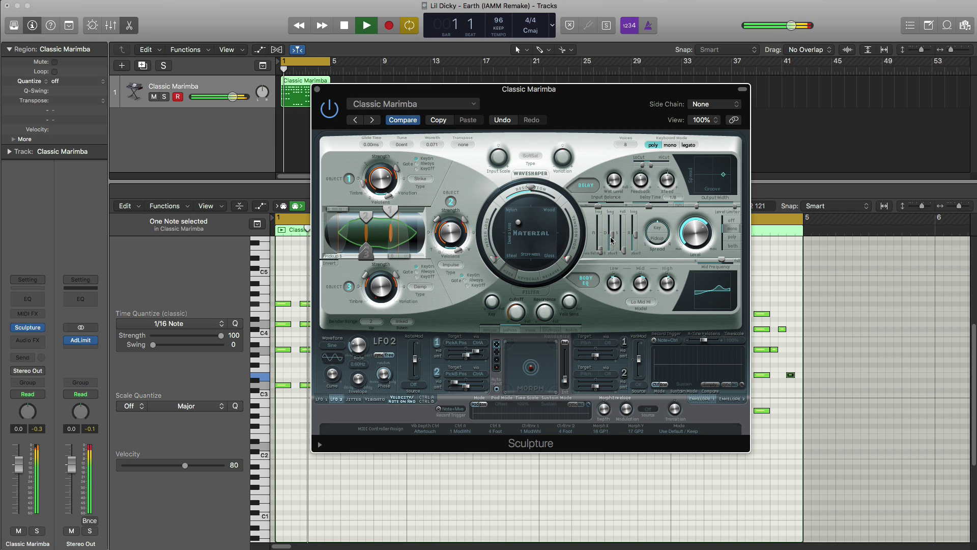
drag(611, 239, 613, 238)
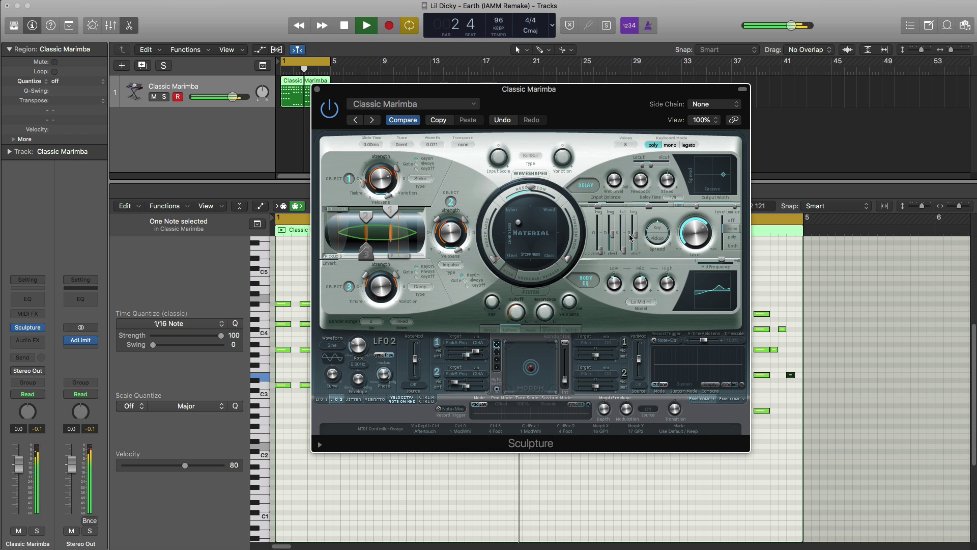
click(636, 240)
key(space)
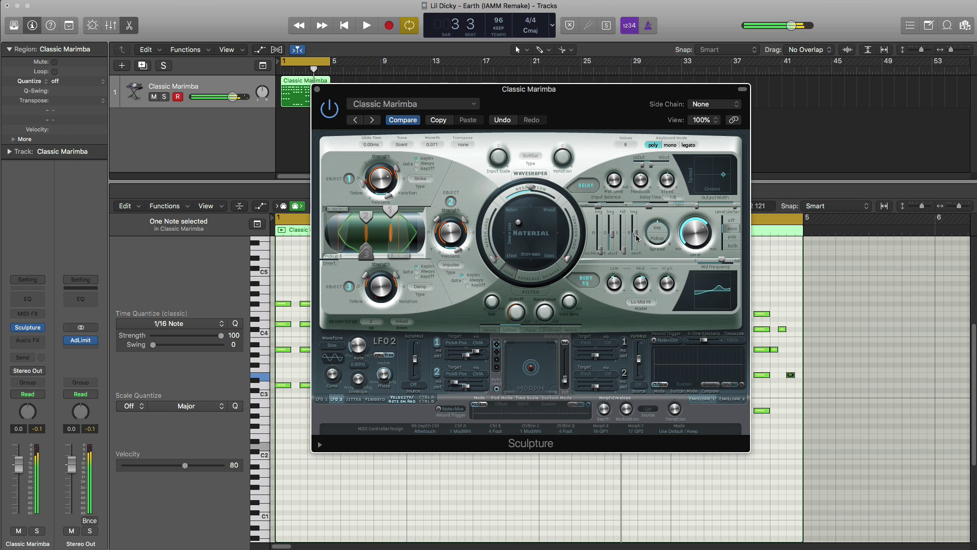
Enable Sculpture's low-pass filter and turn its cutoff down slightly while the pattern plays.
key(space)
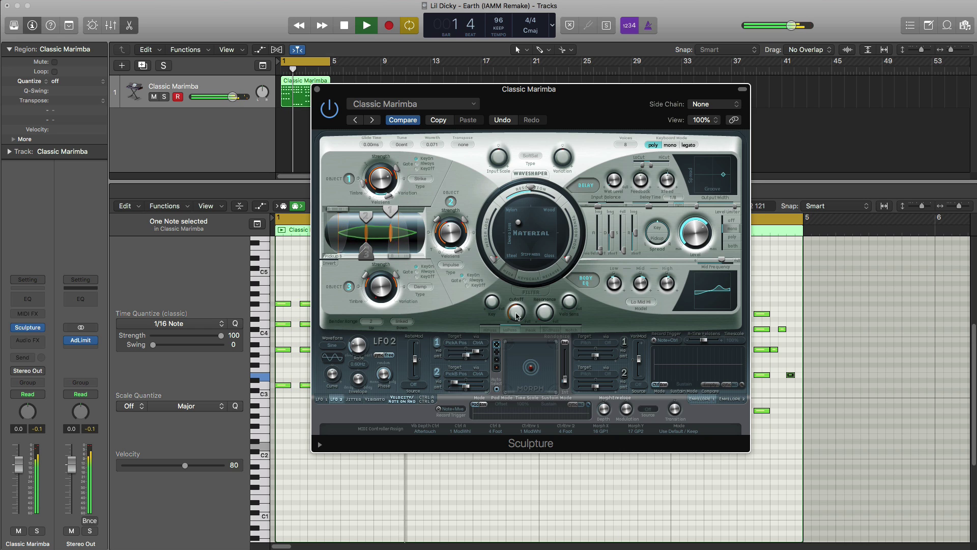
click(531, 292)
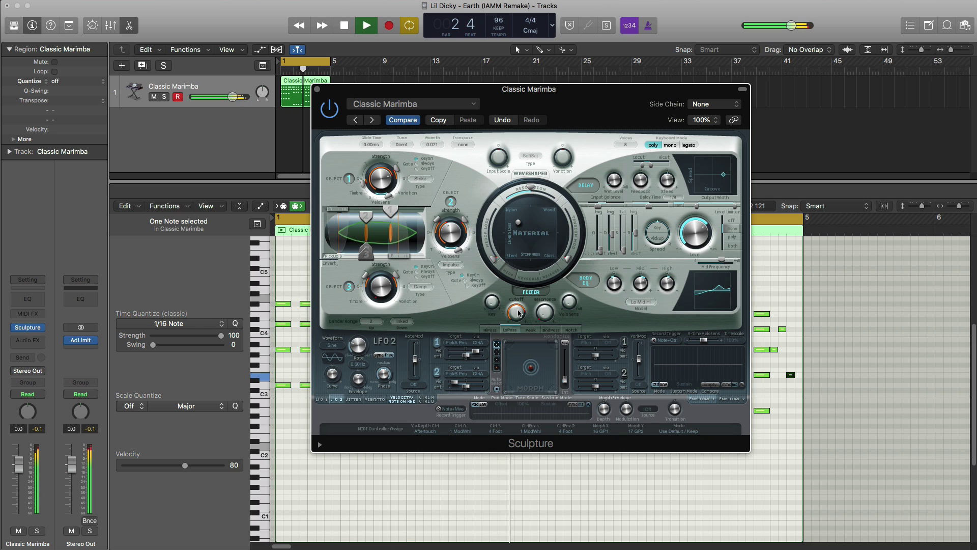
drag(519, 313, 519, 321)
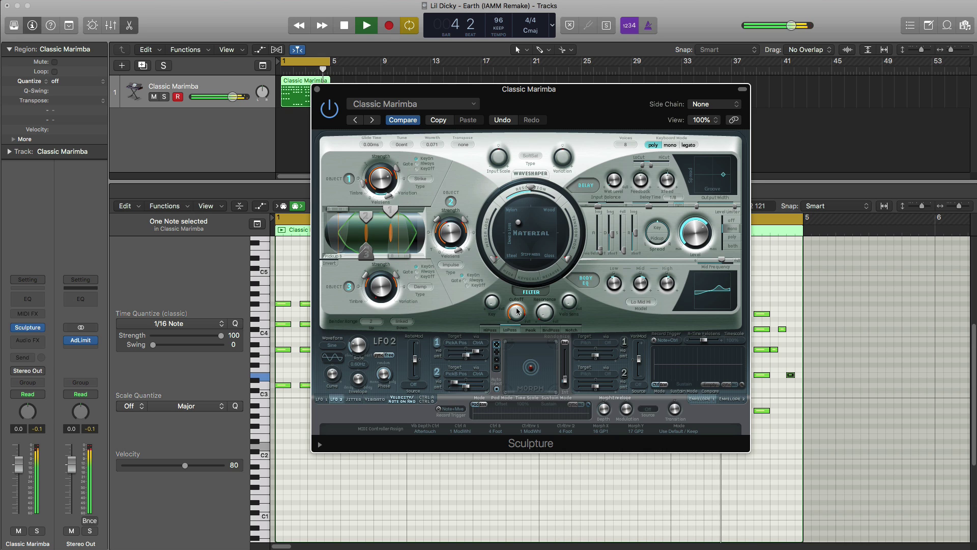
Turn off Sculpture's built-in Delay, audition the marimba pattern and close the instrument.
key(space)
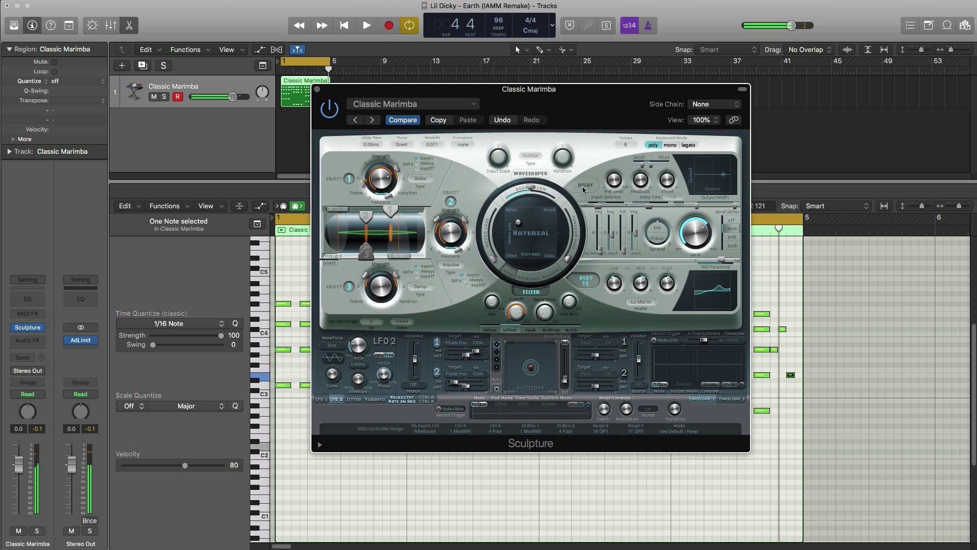
key(space)
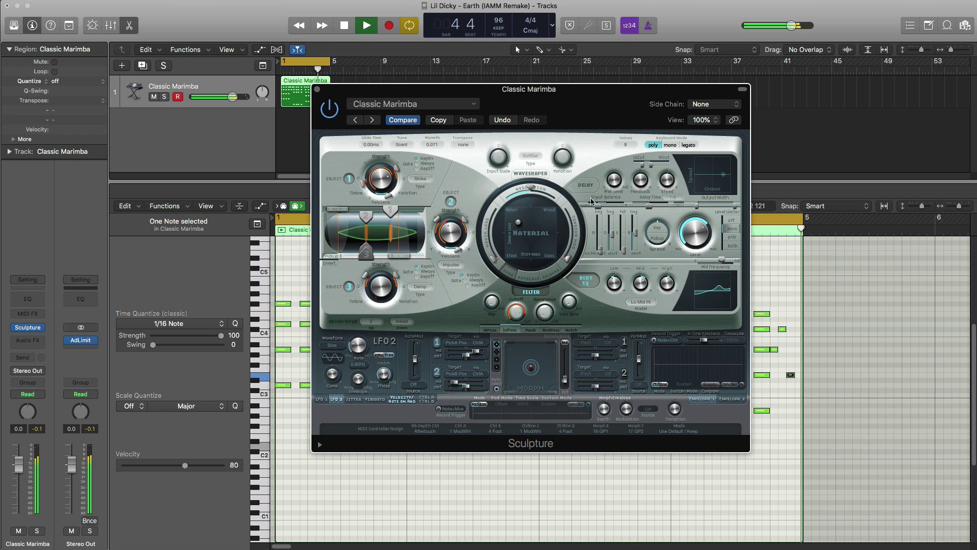
key(space)
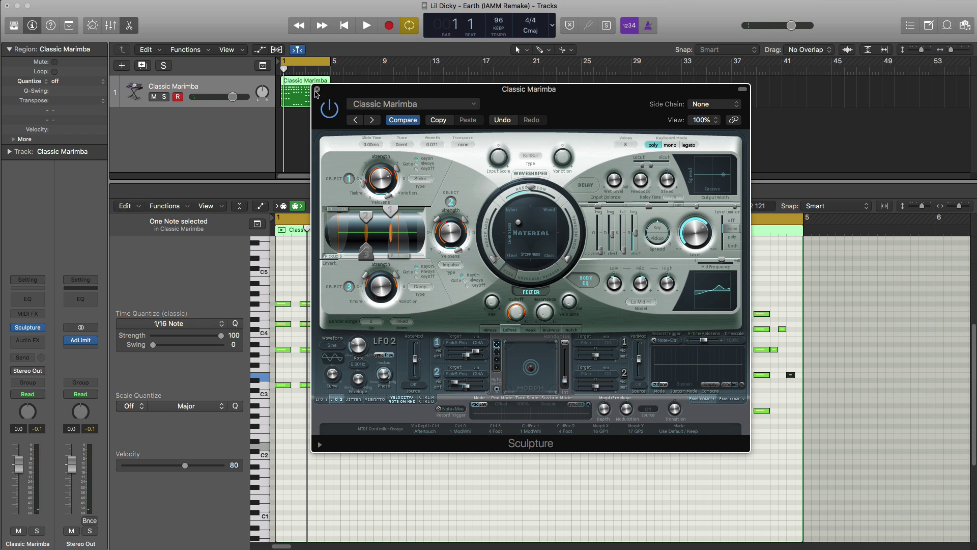
click(317, 90)
Insert the Echo delay effect on the Classic Marimba channel and move its window clear of the mixer strip.
click(28, 343)
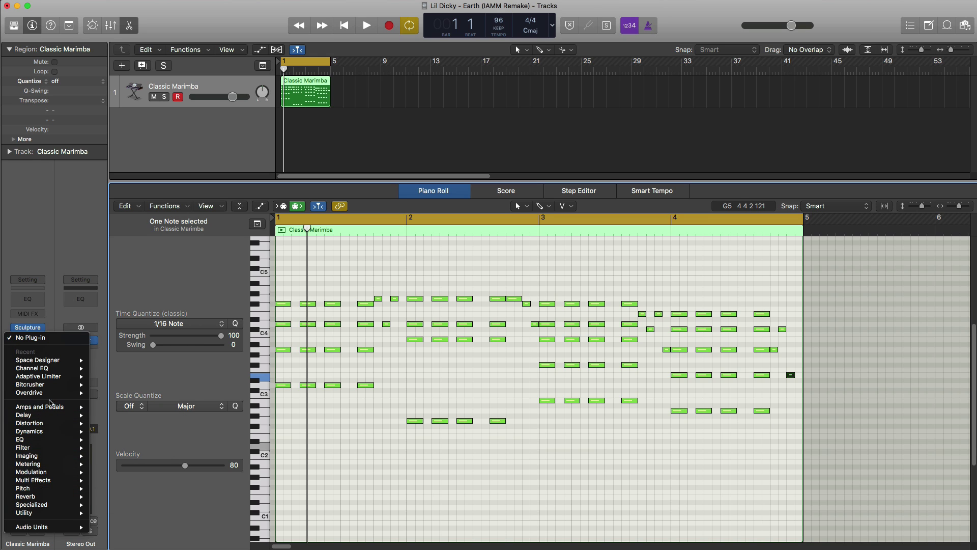
mouse_move(58, 363)
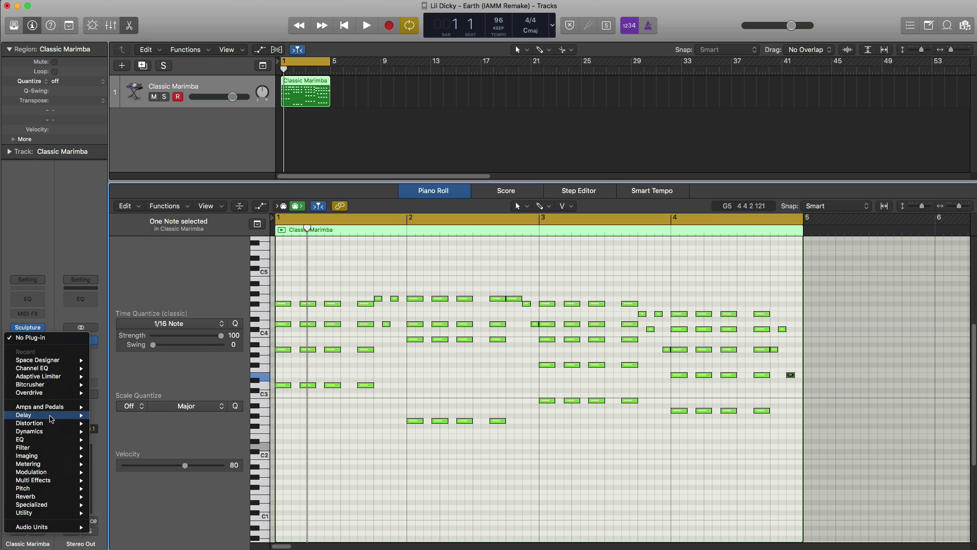
click(182, 426)
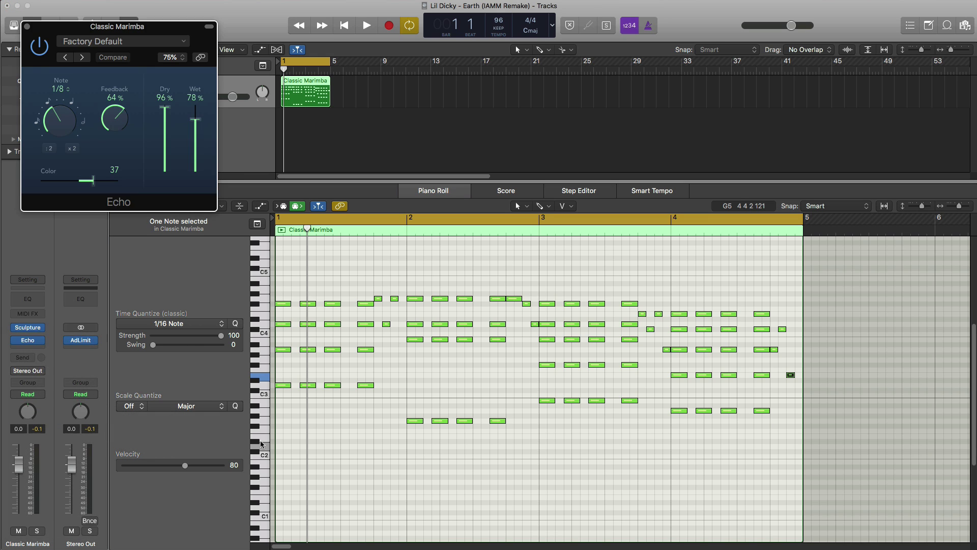
drag(167, 60, 337, 148)
Set the Echo's feedback to 38%, dry level to 100% and wet level to 7% while auditioning, and close it.
key(space)
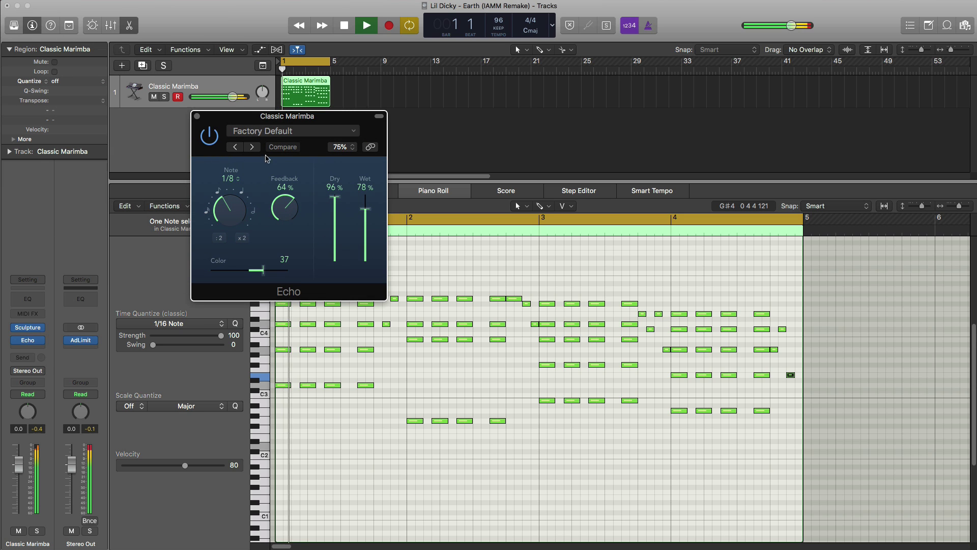
drag(285, 213, 286, 224)
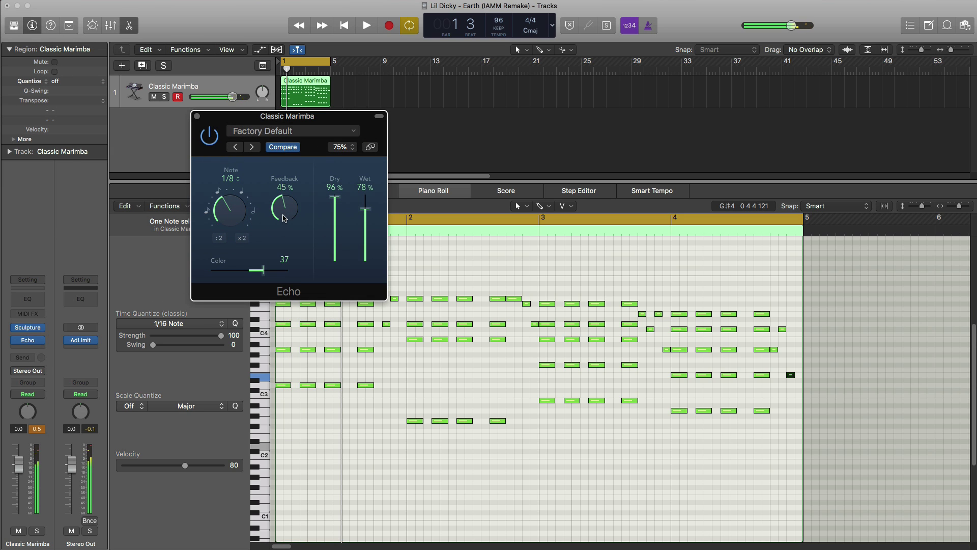
key(space)
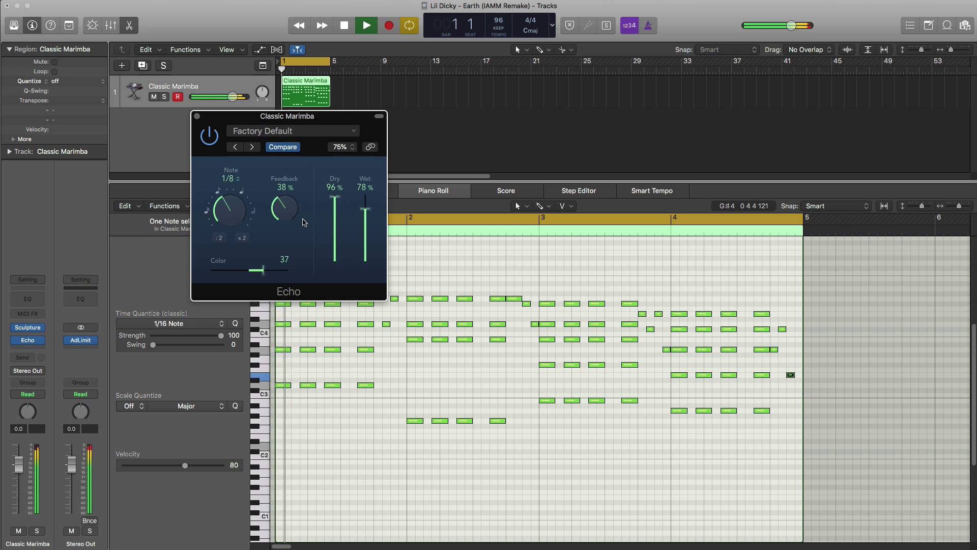
drag(335, 249, 335, 243)
key(space)
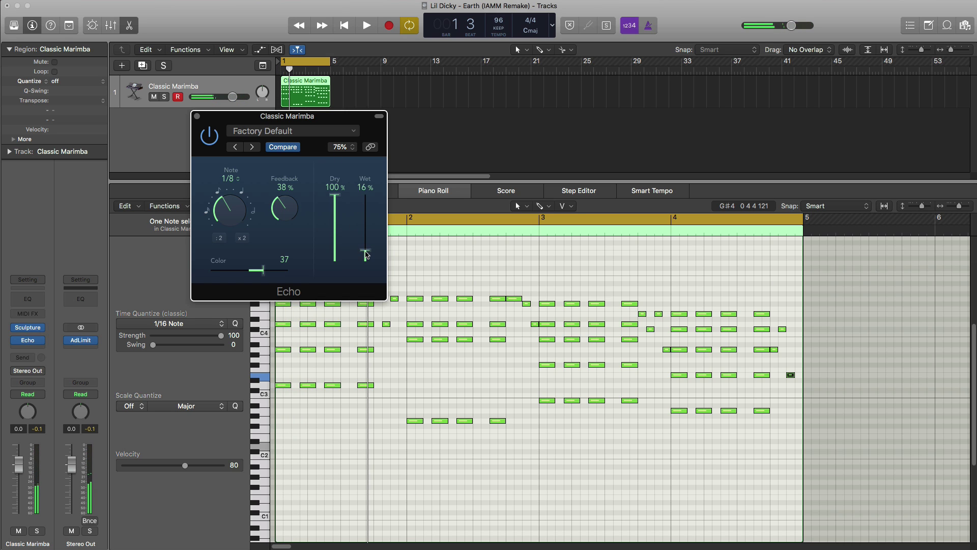
key(space)
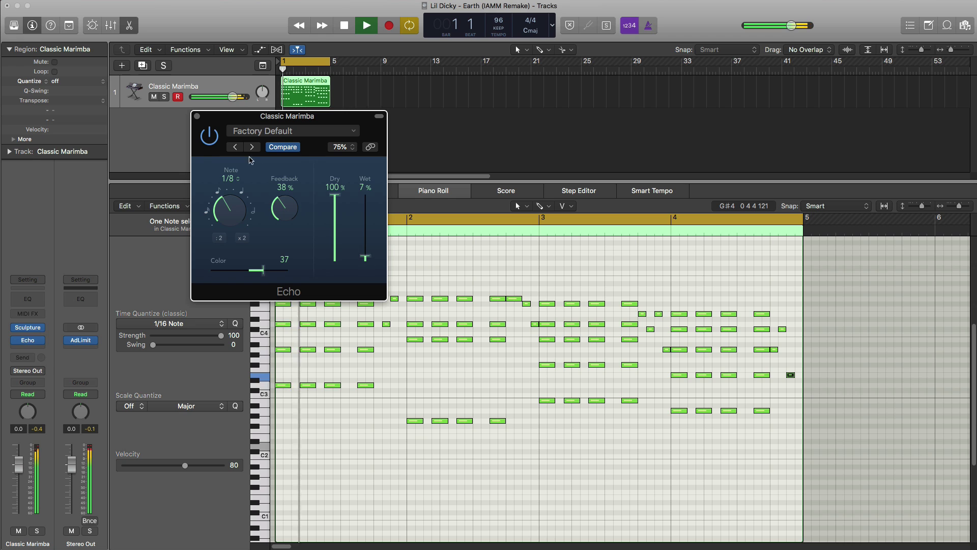
click(197, 116)
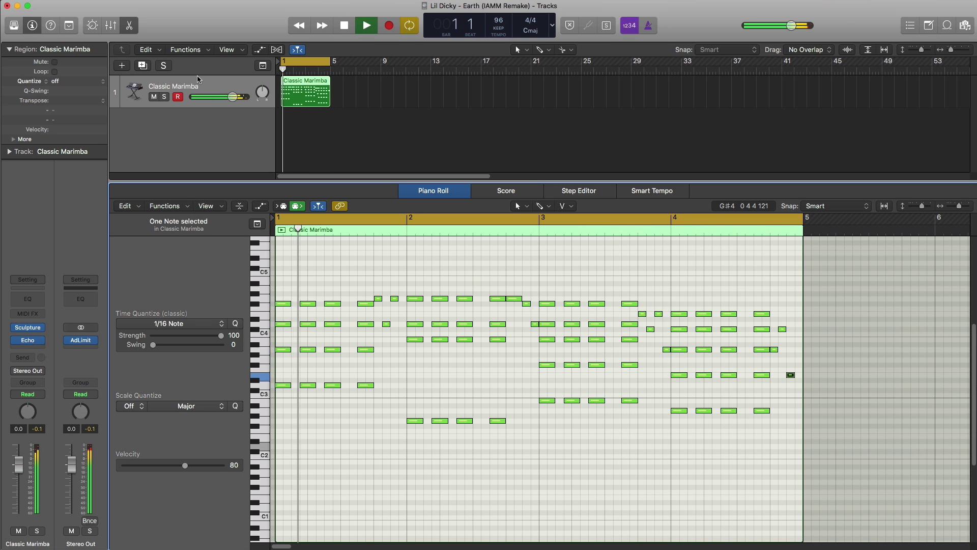
key(space)
Duplicate the Classic Marimba track with its settings and copy the four-bar region onto the new track.
key(p)
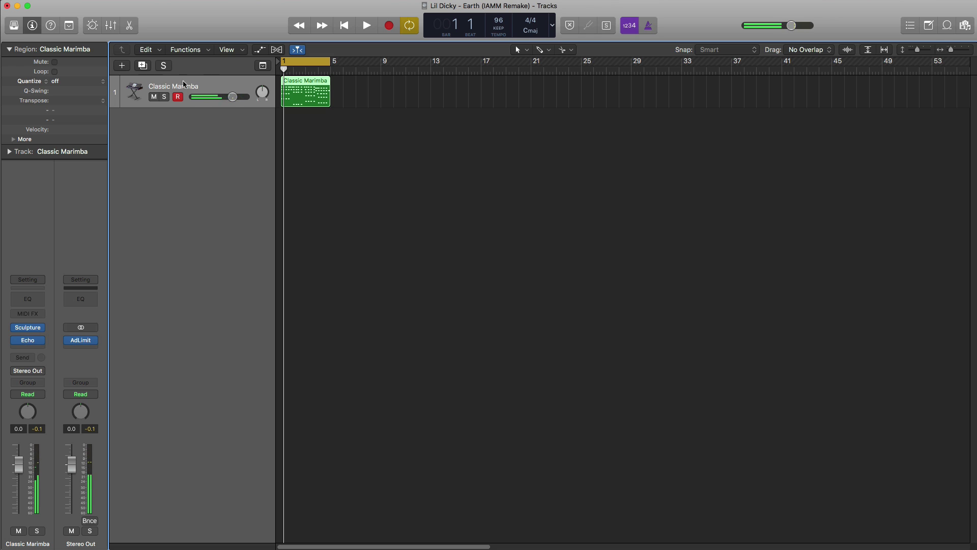
click(143, 66)
drag(313, 106, 311, 128)
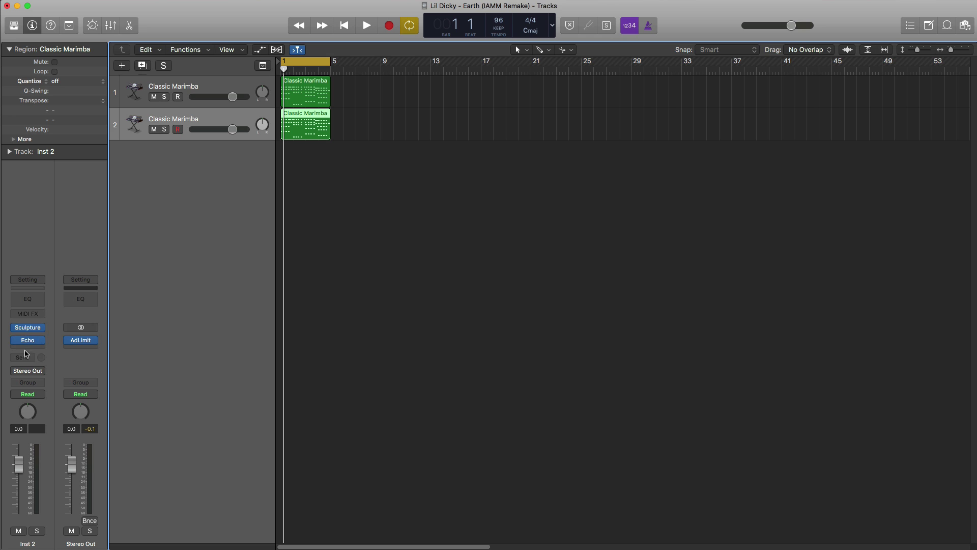
Load the Wooden Plucks preset from Plucked Instruments into track 2's Sculpture and close the instrument.
click(29, 328)
mouse_move(311, 48)
mouse_down()
mouse_move(567, 74)
mouse_move(492, 75)
mouse_move(501, 76)
mouse_up()
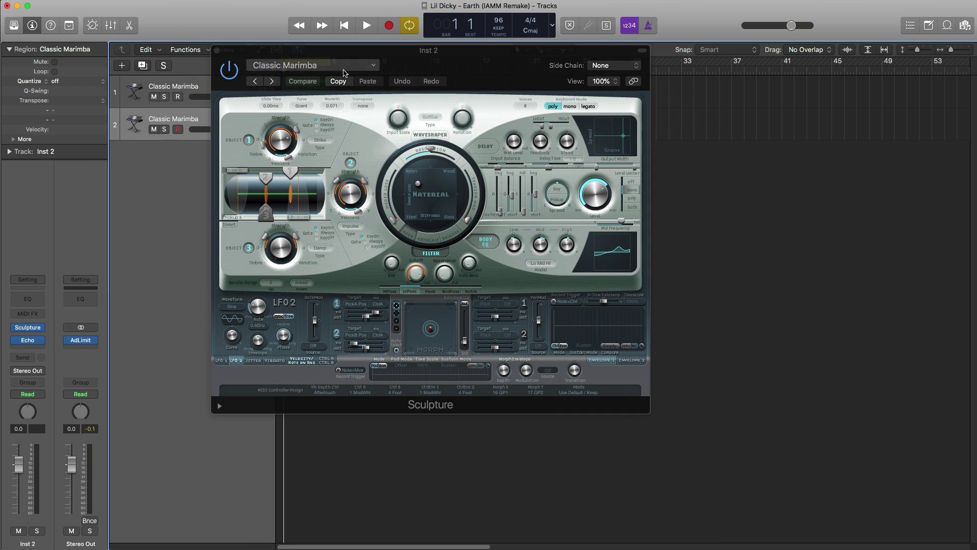
click(341, 70)
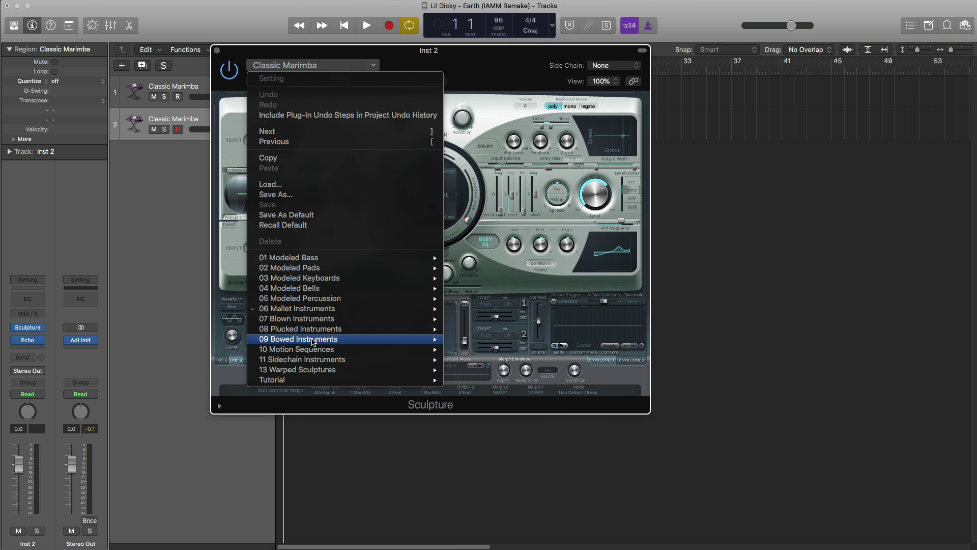
mouse_move(321, 332)
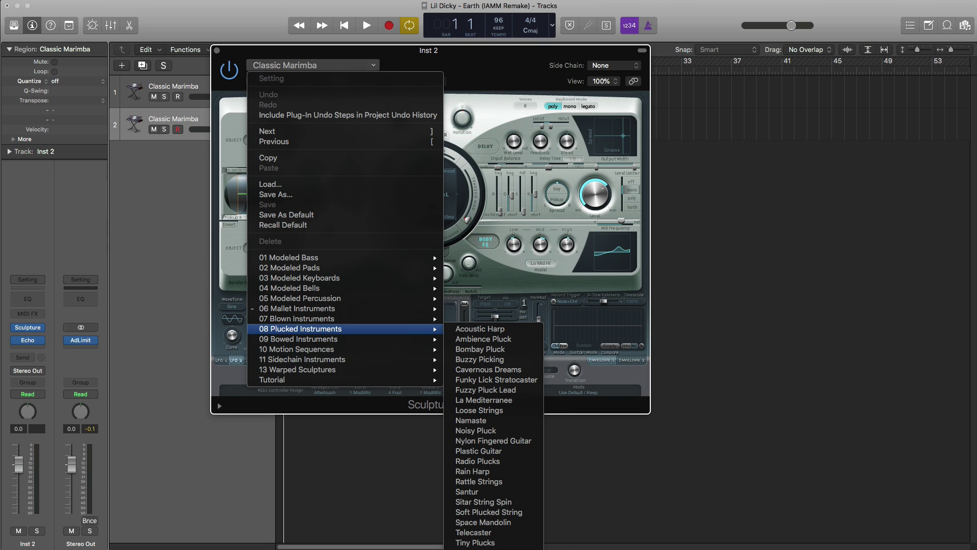
click(478, 544)
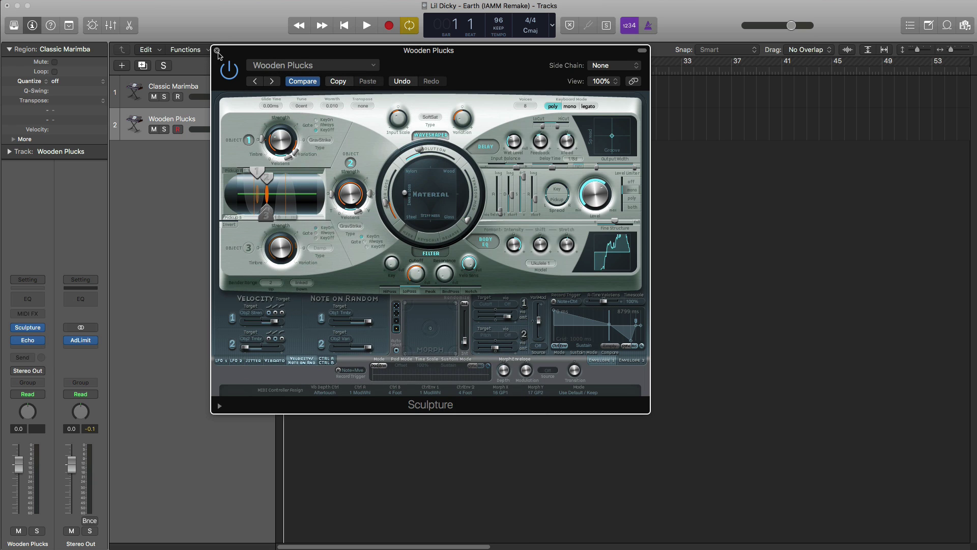
click(217, 51)
Solo the Wooden Plucks track and play its pattern.
click(164, 130)
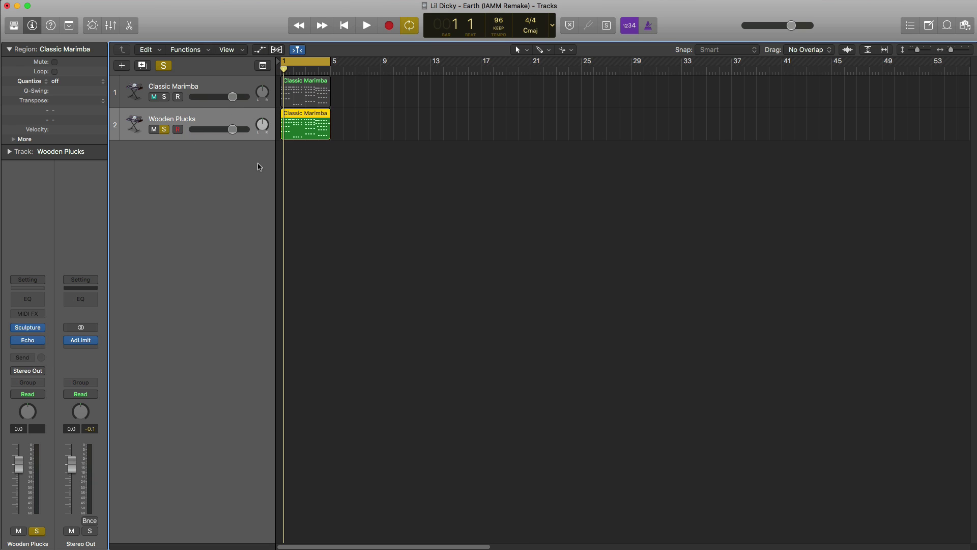
key(space)
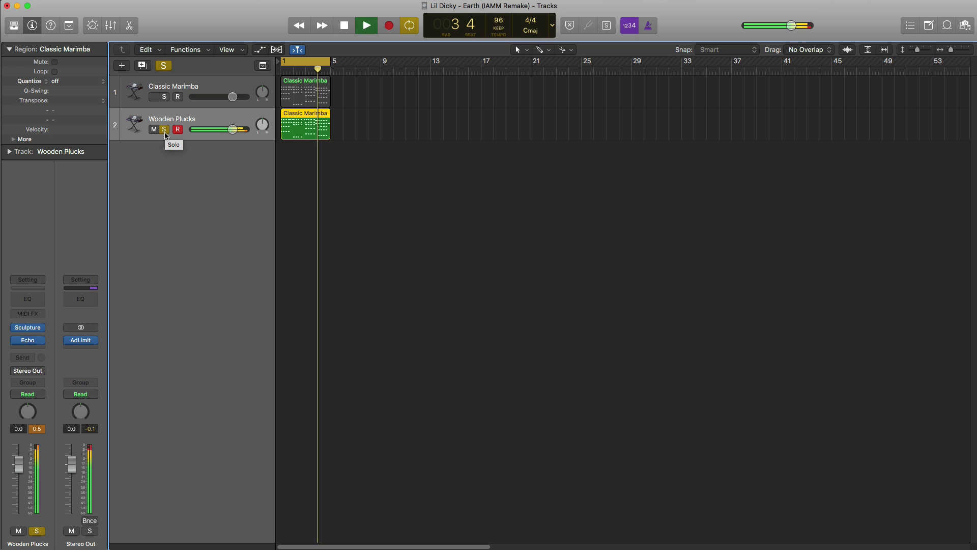
key(space)
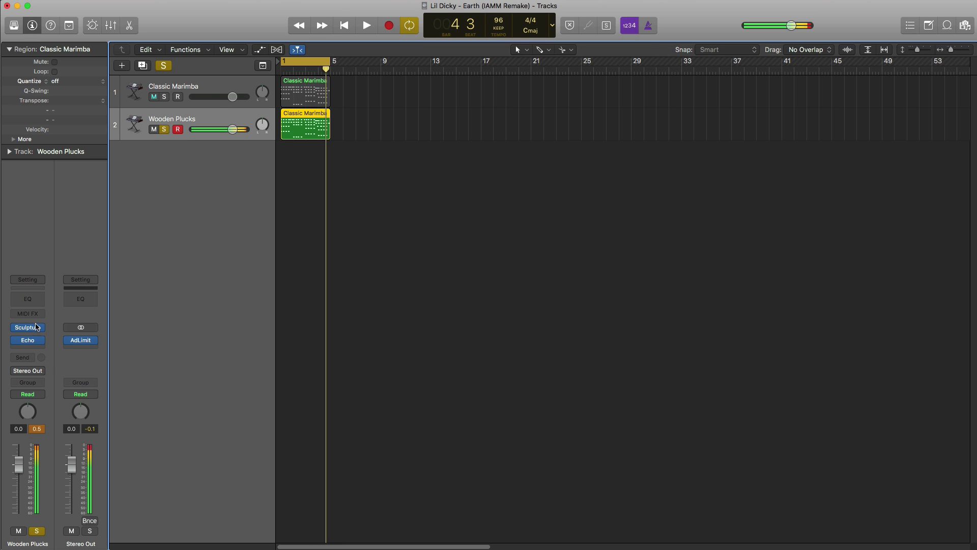
Lower the Wooden Plucks track's volume to -7.4 dB during playback and solo the Classic Marimba alongside it.
click(30, 327)
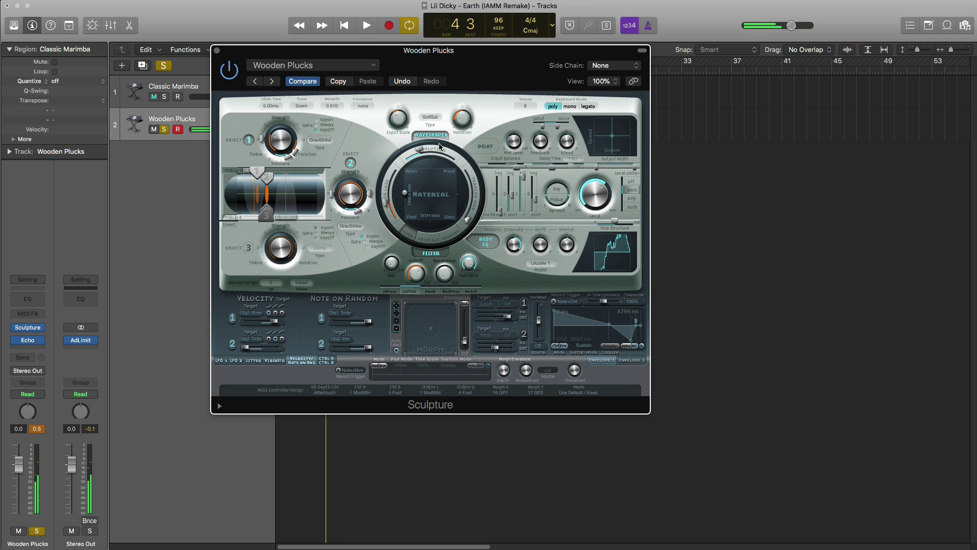
key(space)
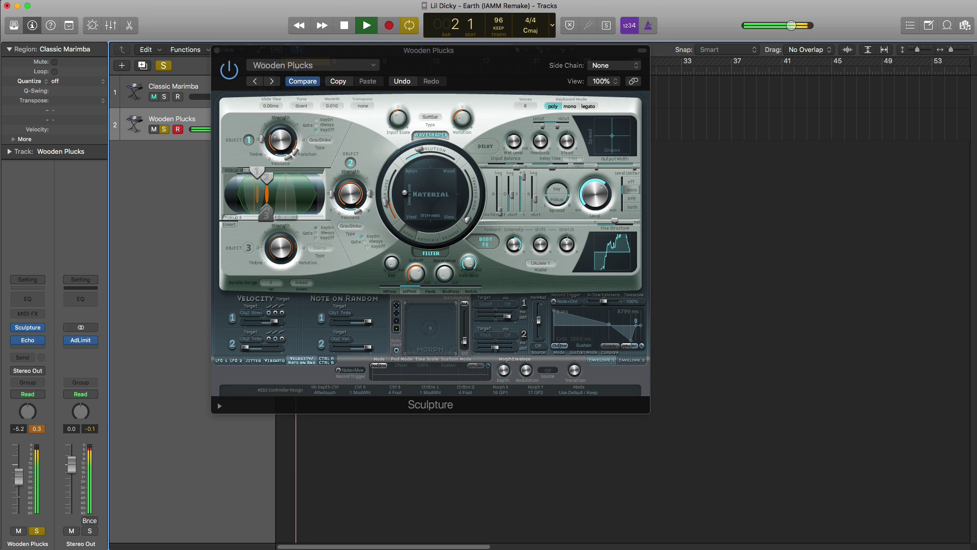
key(super+w)
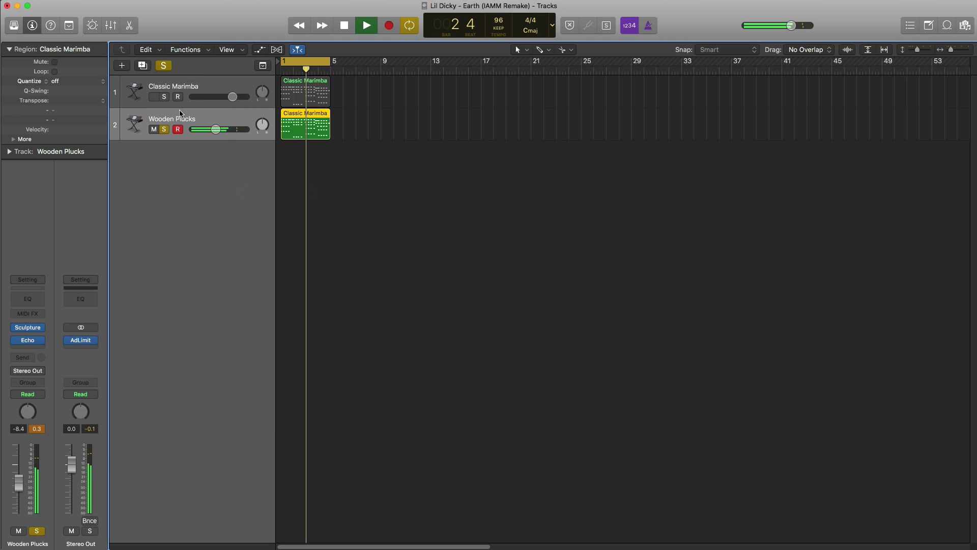
click(164, 97)
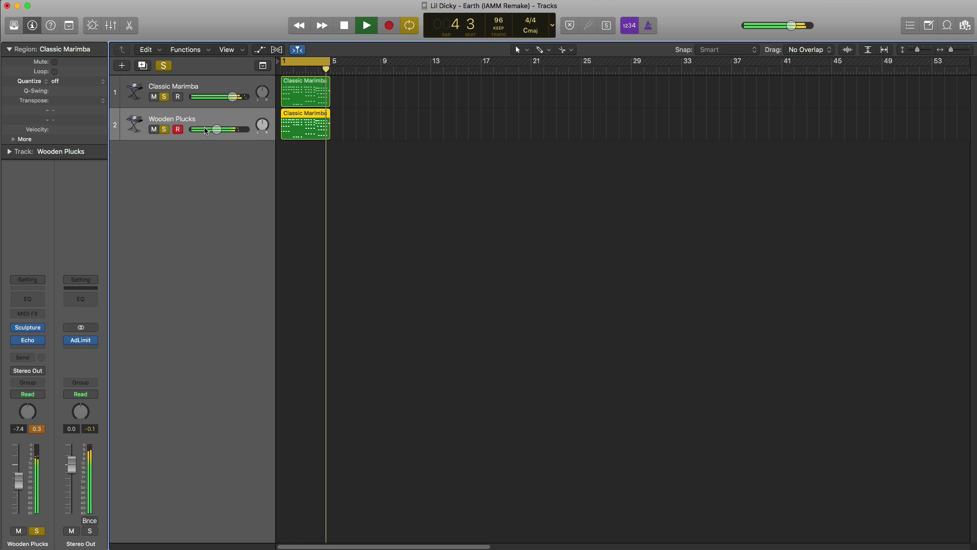
Move the Material point toward Nylon in the Wooden Plucks Sculpture while auditioning both tracks, and close the instrument.
click(28, 327)
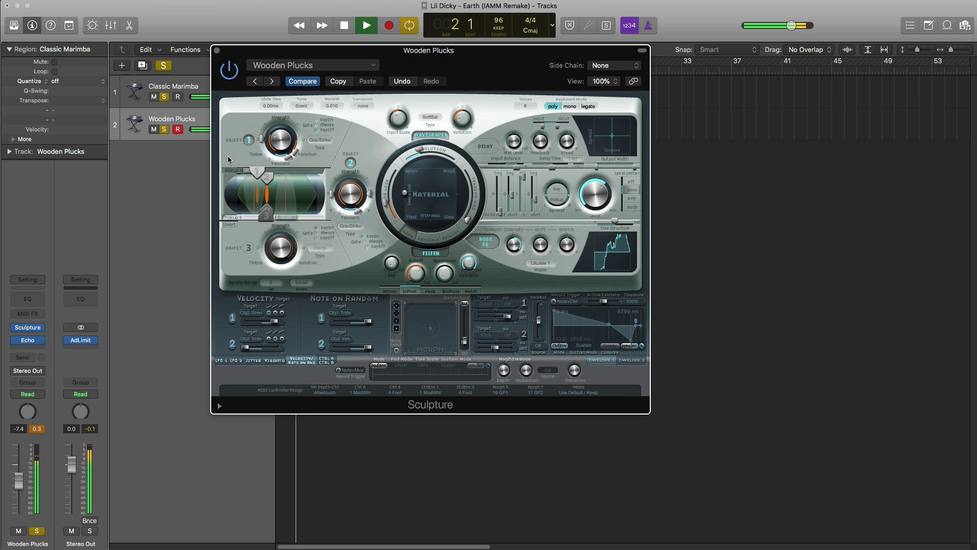
key(space)
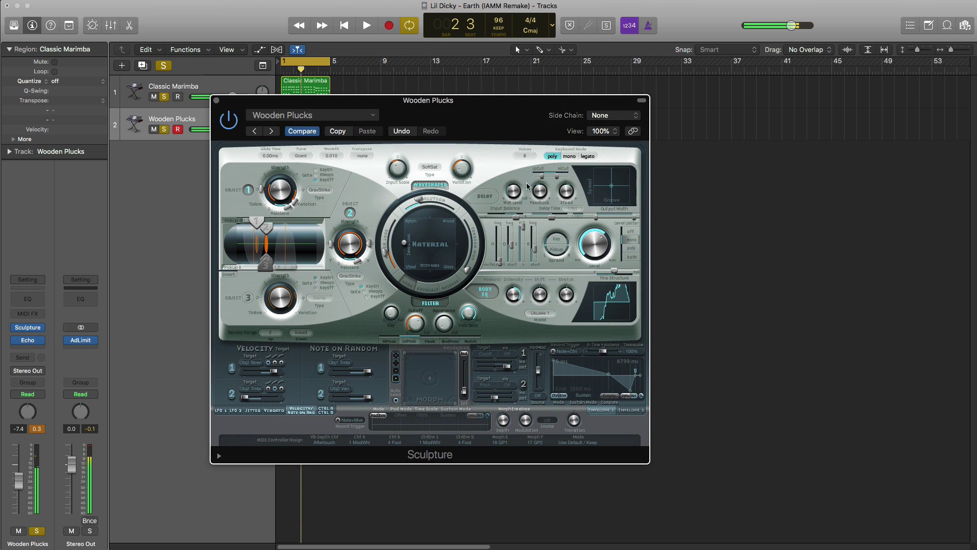
key(space)
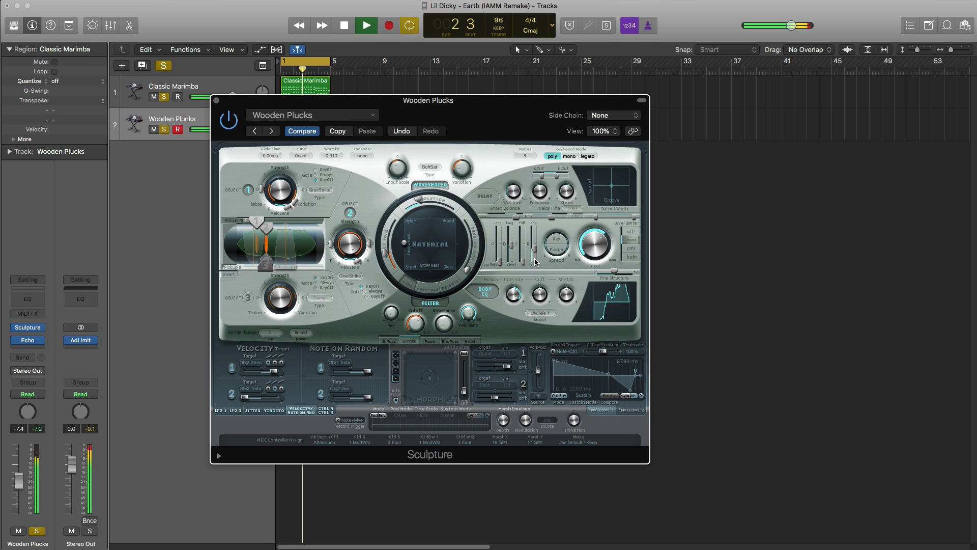
key(space)
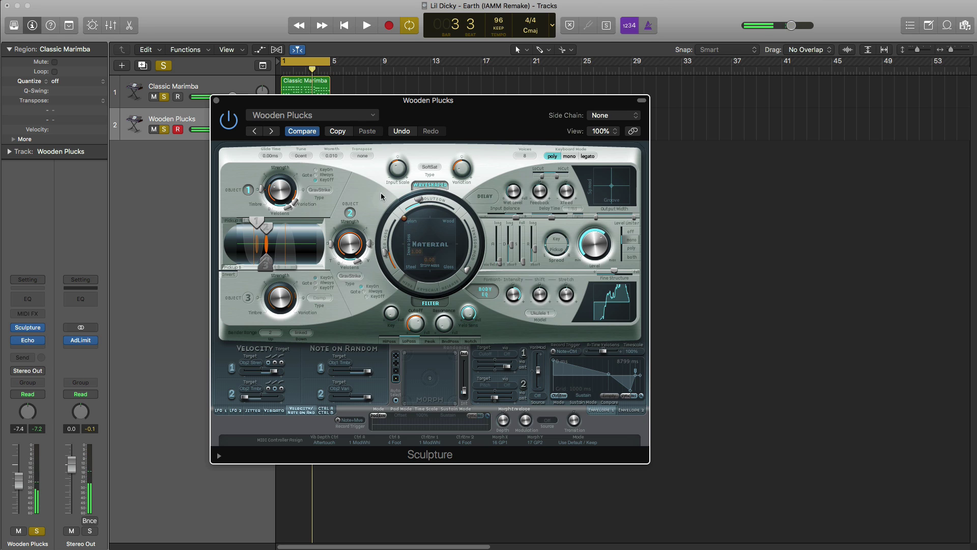
key(space)
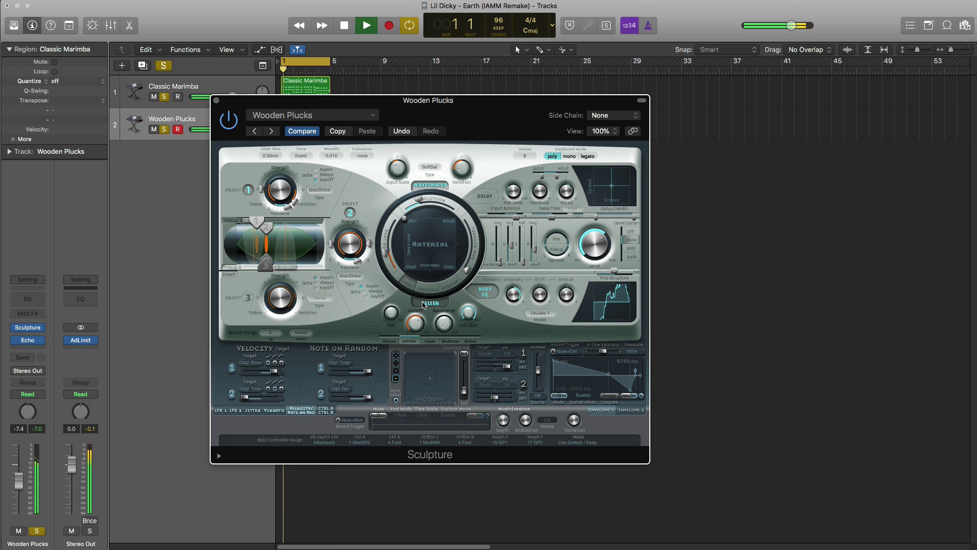
key(space)
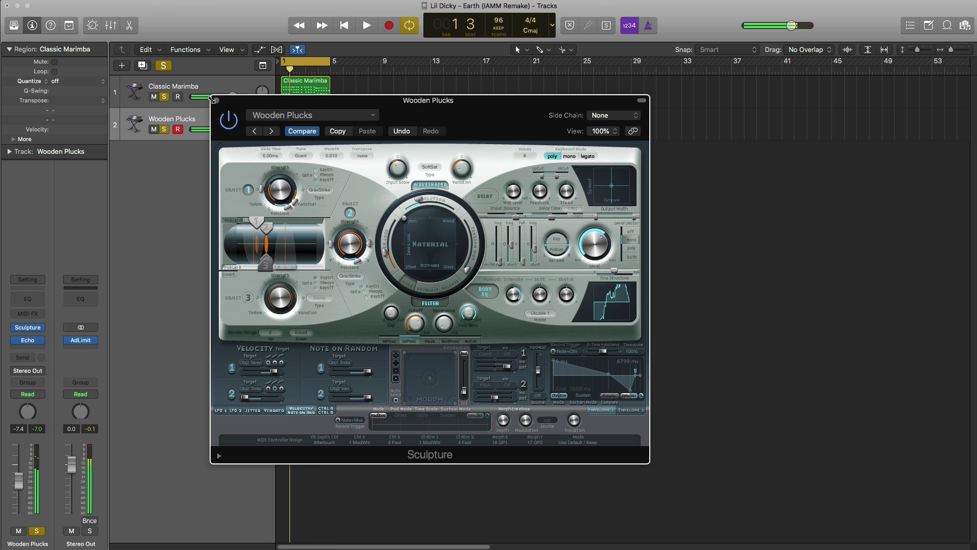
click(215, 100)
Set the Wooden Plucks track's volume to -12.2 dB while playing both layers together.
drag(221, 131, 211, 130)
key(space)
click(212, 130)
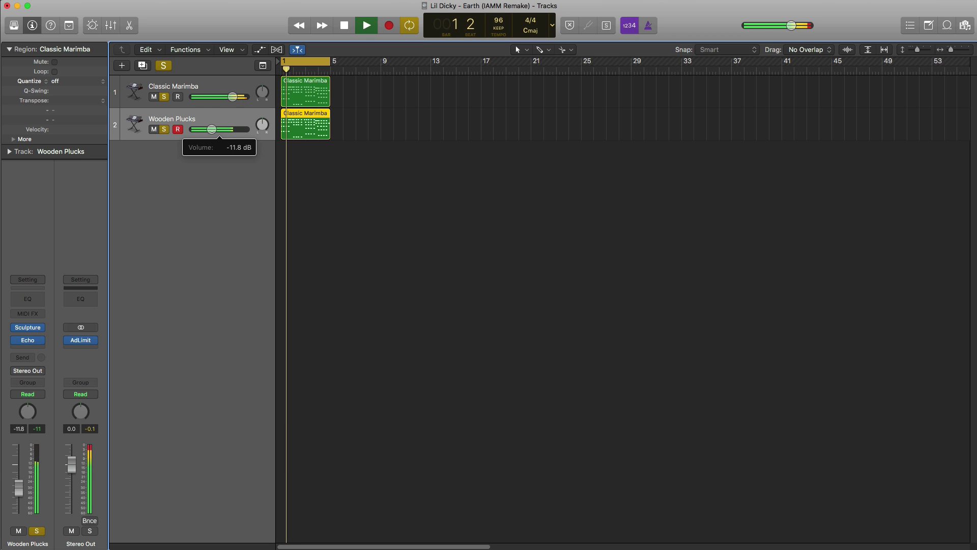
click(212, 130)
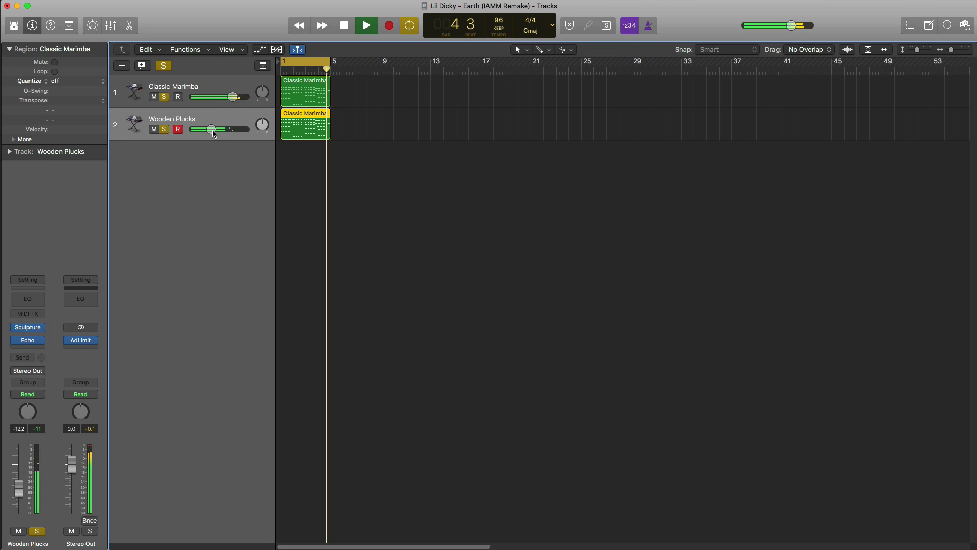
key(space)
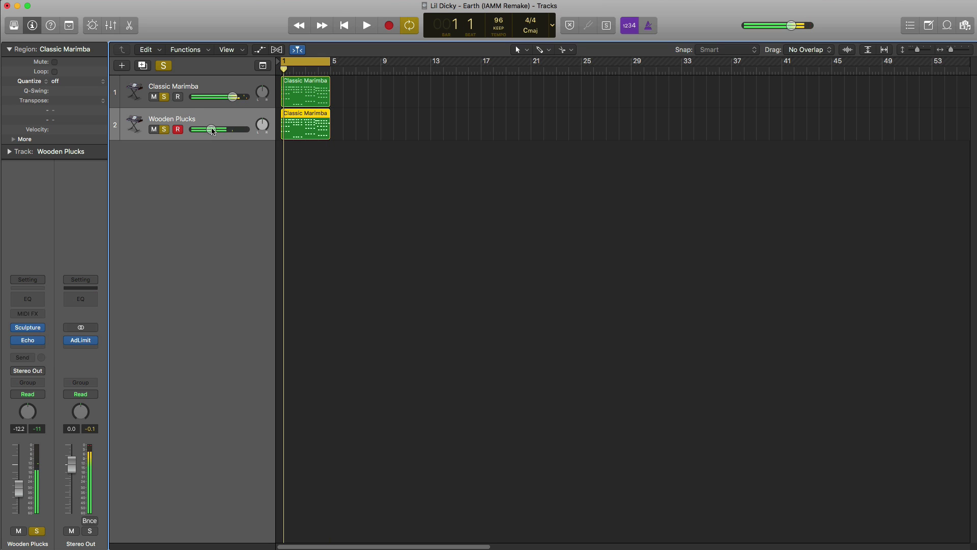
Duplicate the Wooden Plucks track with its settings and load the Metro Boomin Synth channel strip setting on the new track.
click(142, 68)
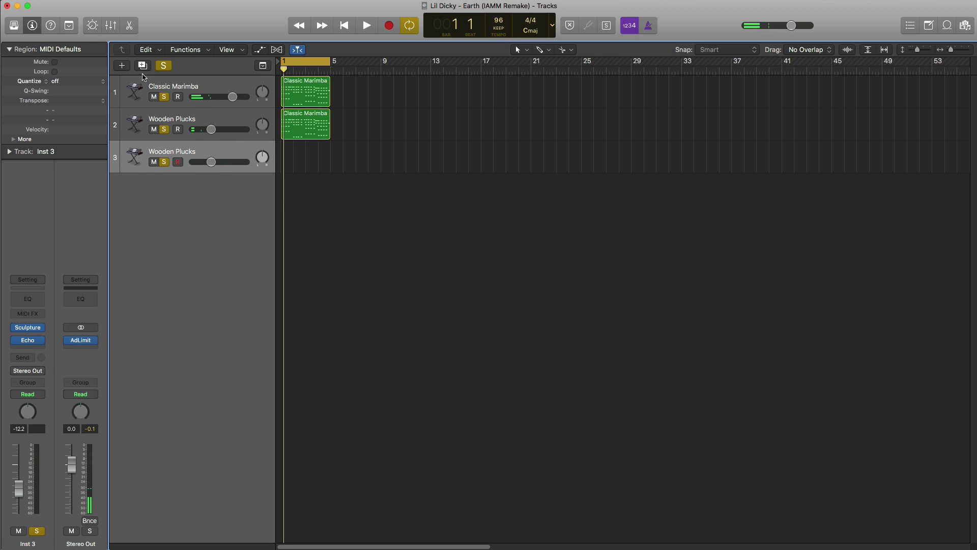
click(22, 30)
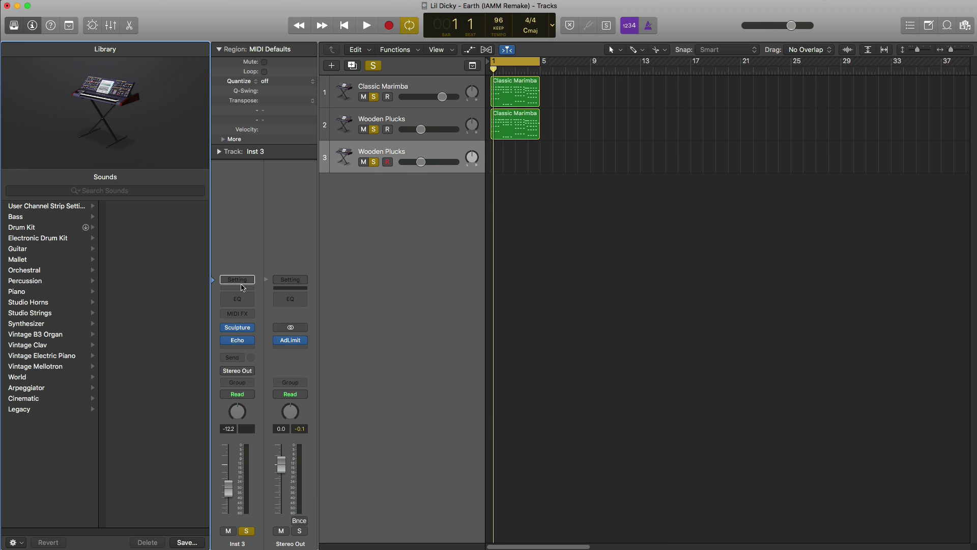
click(237, 280)
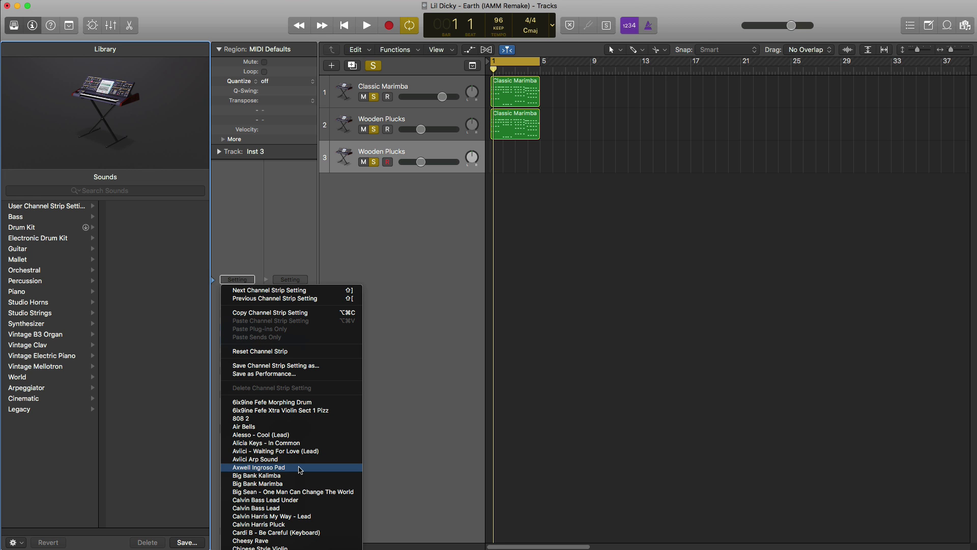
click(285, 443)
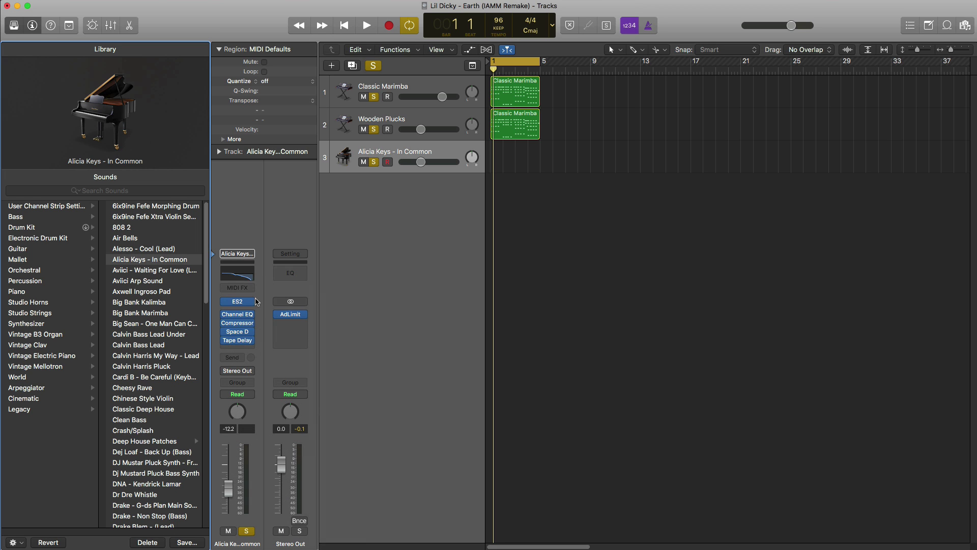
click(253, 255)
scroll(261, 336, down, 8)
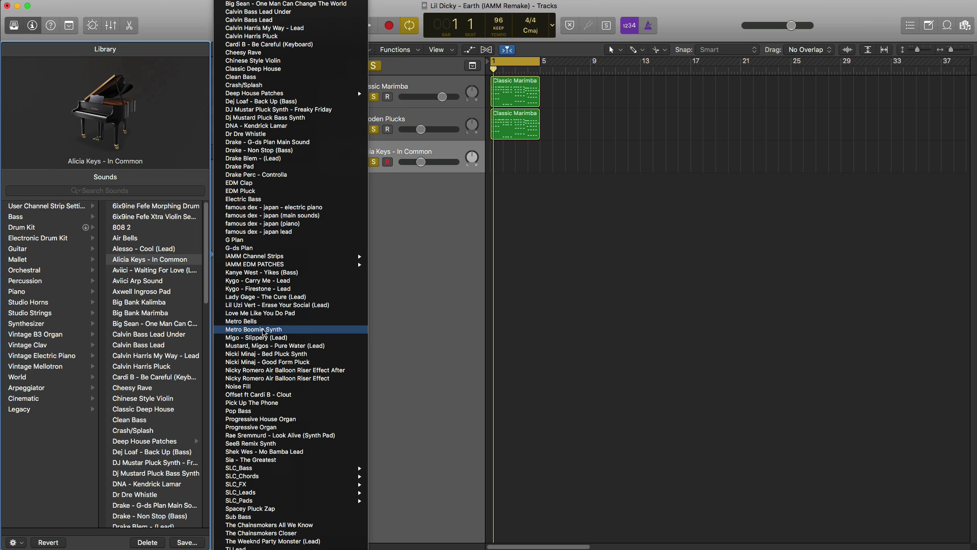
click(263, 330)
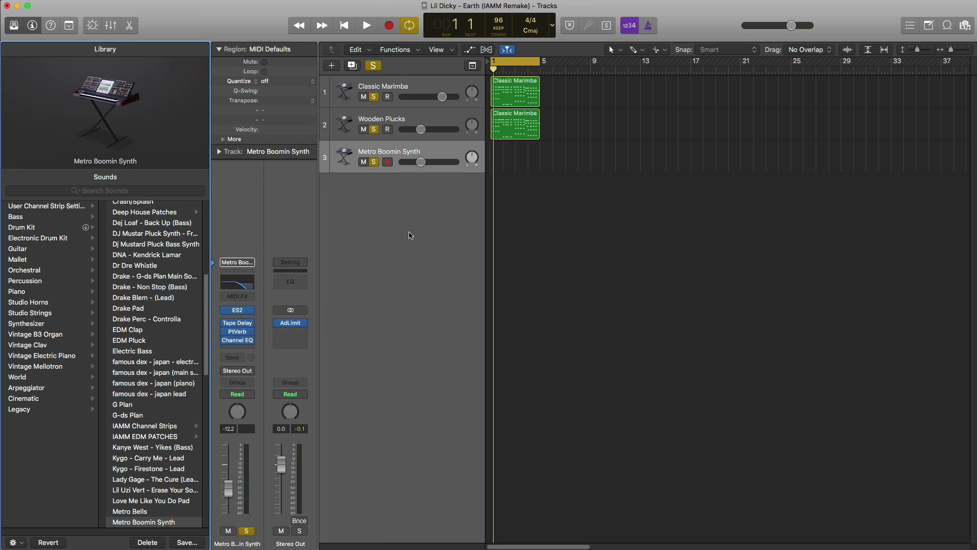
Copy the four-bar Wooden Plucks region onto the Metro Boomin Synth track and open the copy in the Piano Roll.
click(497, 165)
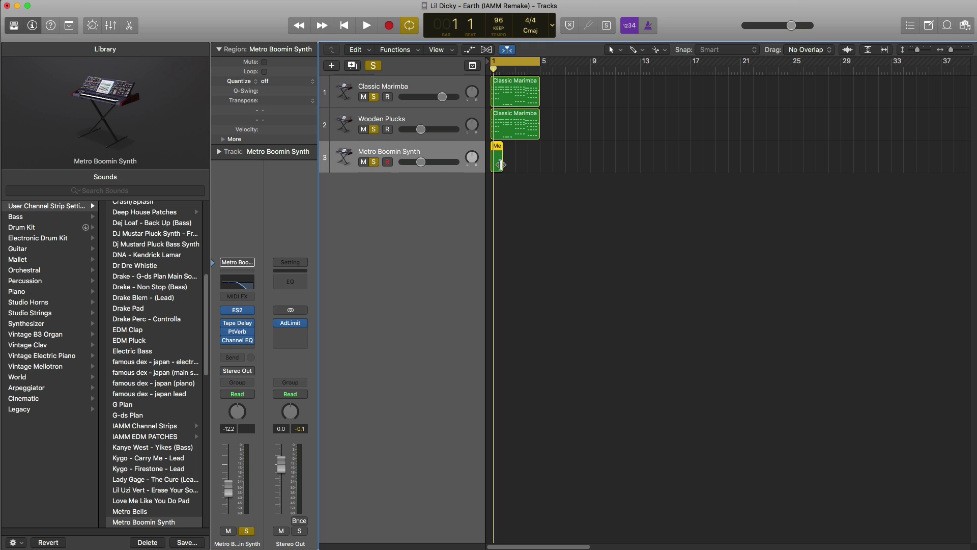
drag(501, 164, 537, 163)
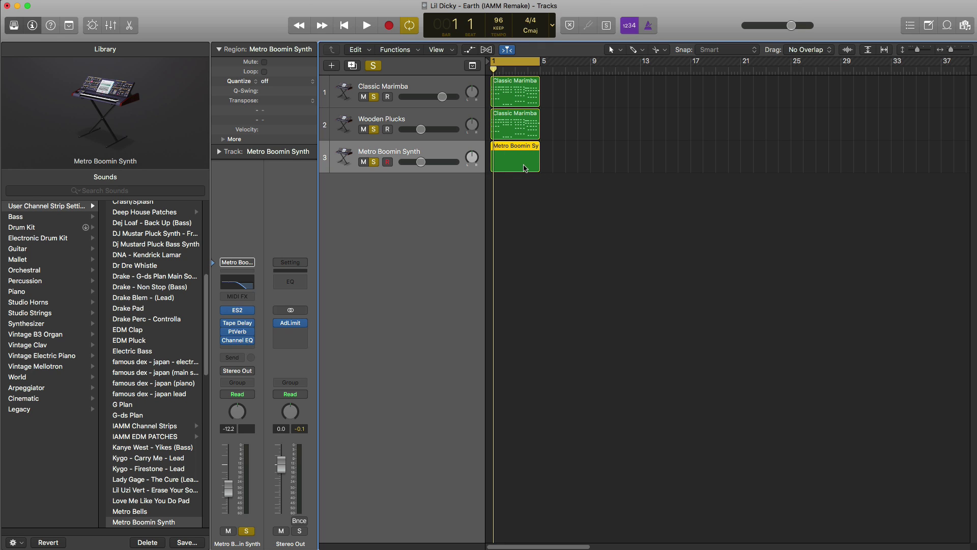
drag(531, 132, 528, 166)
double_click(522, 163)
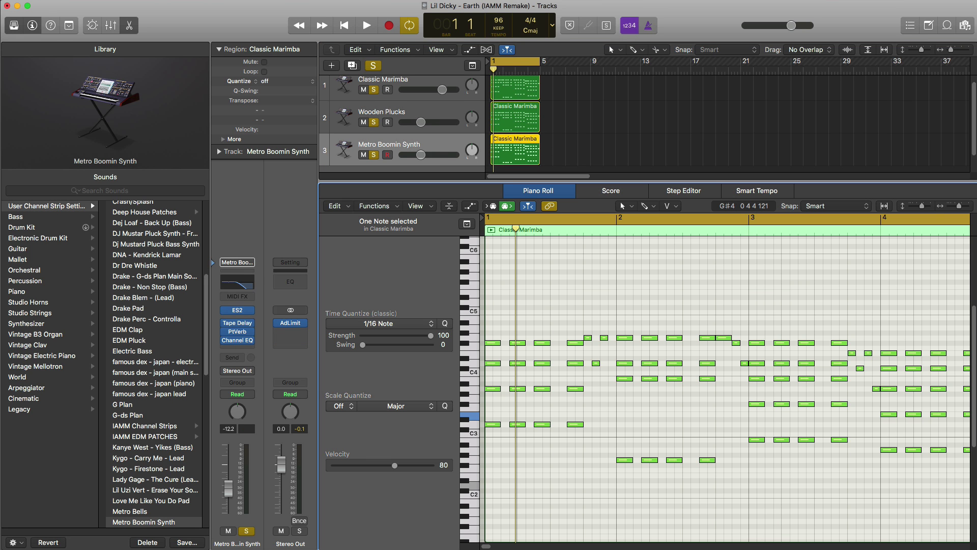
Delete the repeated and passing notes in the Metro Boomin Synth region and stretch each bar's chord notes to a full bar.
click(11, 29)
drag(302, 327, 395, 451)
key(Delete)
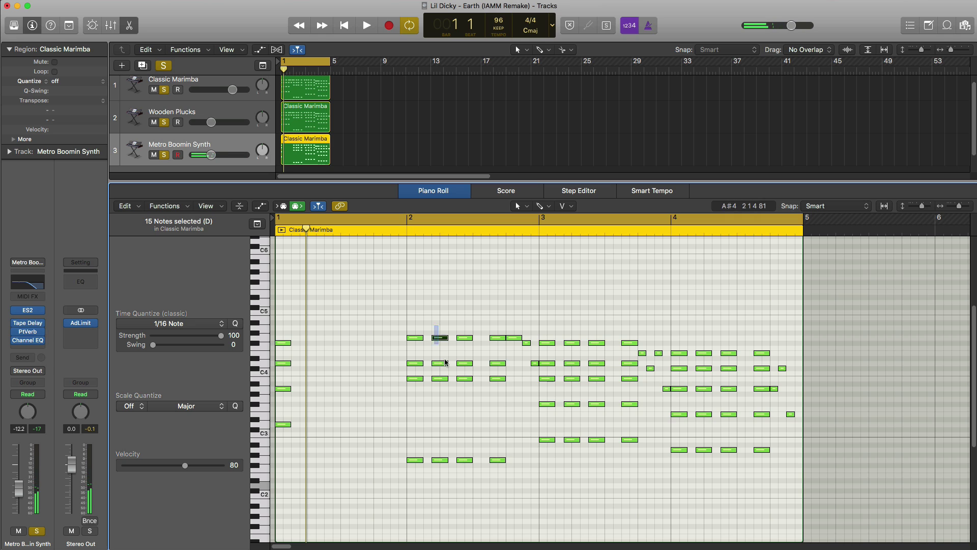
drag(445, 361, 534, 501)
key(Delete)
drag(566, 331, 666, 475)
key(Delete)
drag(696, 337, 402, 346)
key(Delete)
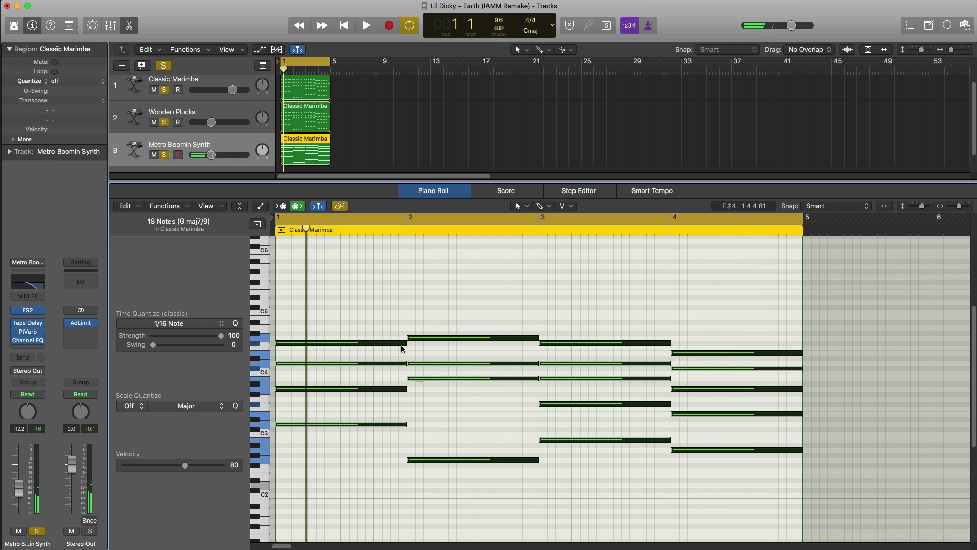
Add a 24 dB/Oct low cut at about 215 Hz in the Metro Boomin Synth's Channel EQ while auditioning all three tracks.
key(space)
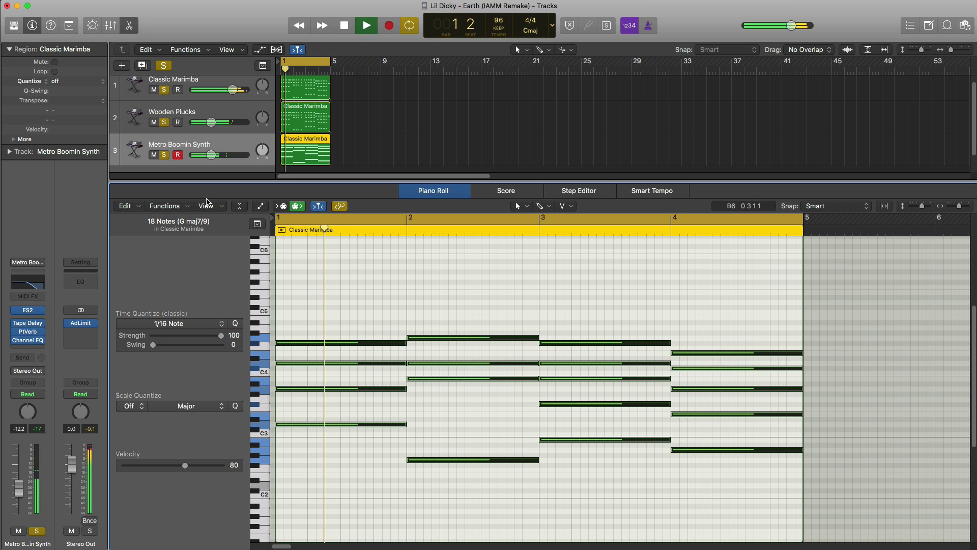
key(e)
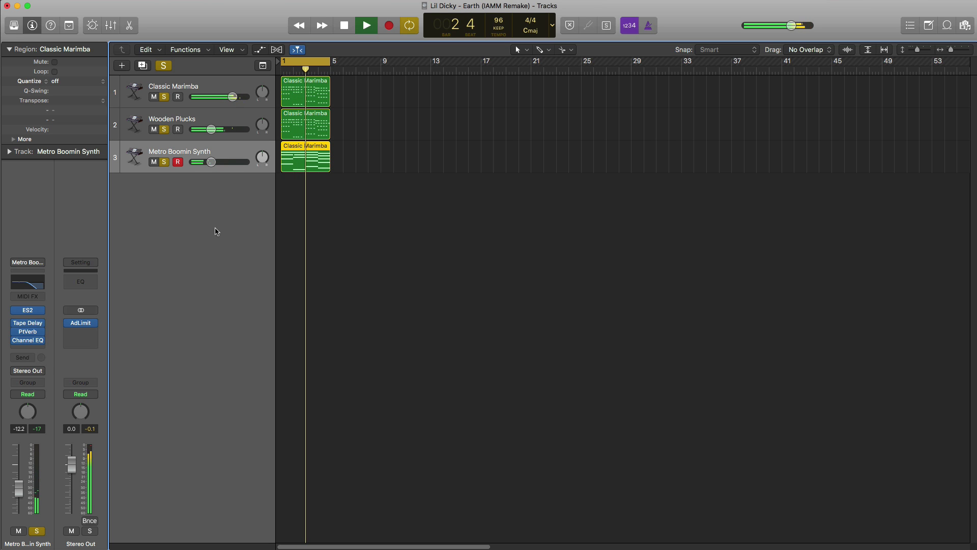
click(27, 345)
drag(99, 181, 255, 181)
drag(246, 41, 508, 48)
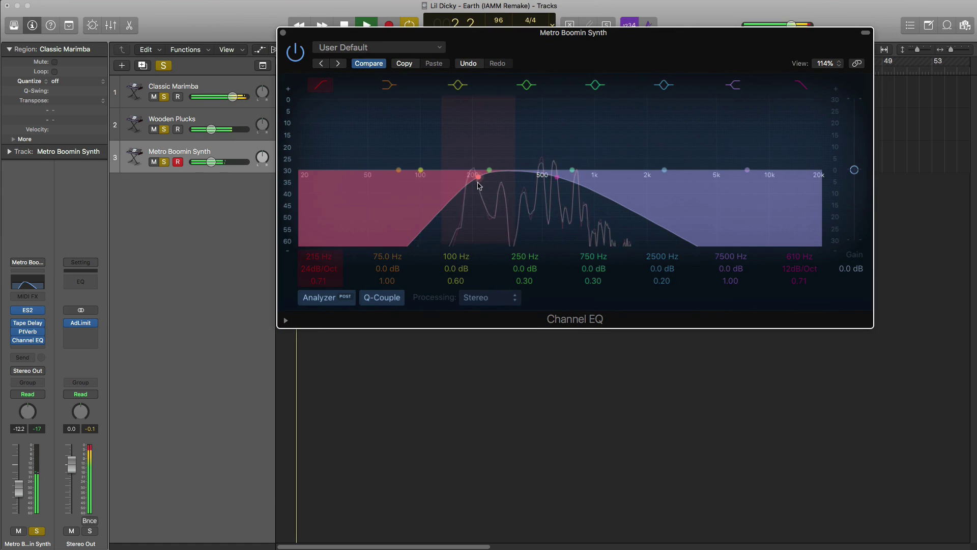
click(283, 32)
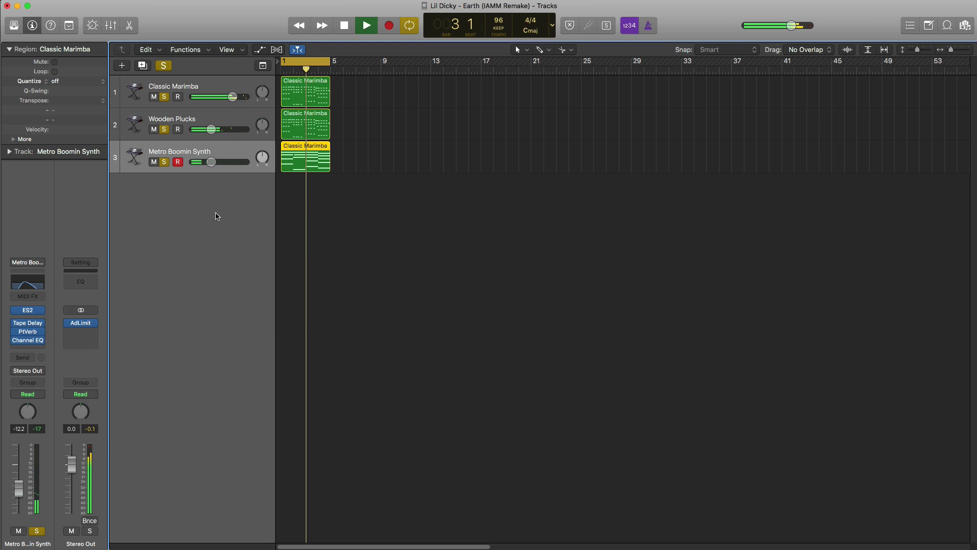
key(space)
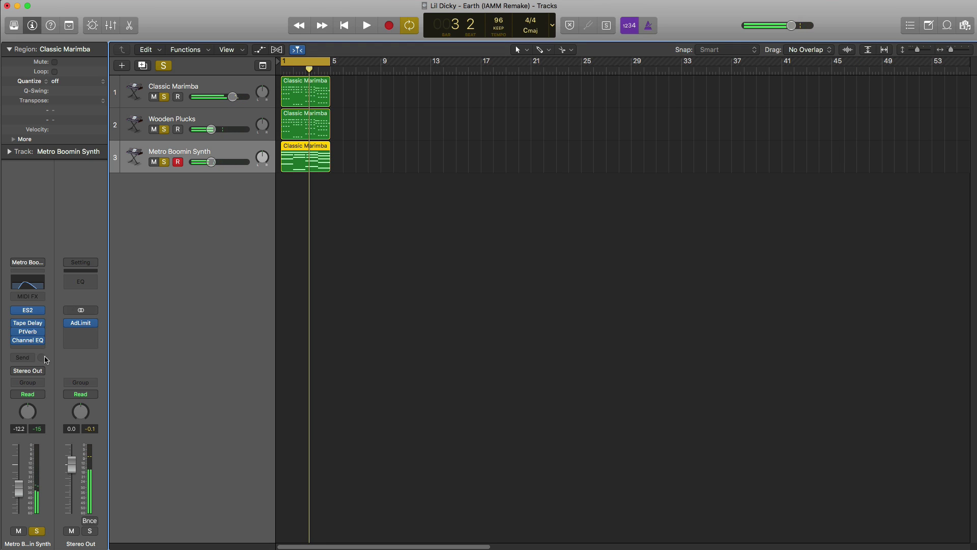
Raise the Envelope 3 sustain slightly in the Metro Boomin Synth's ES2, and set the track's volume to -12.4 dB.
click(28, 311)
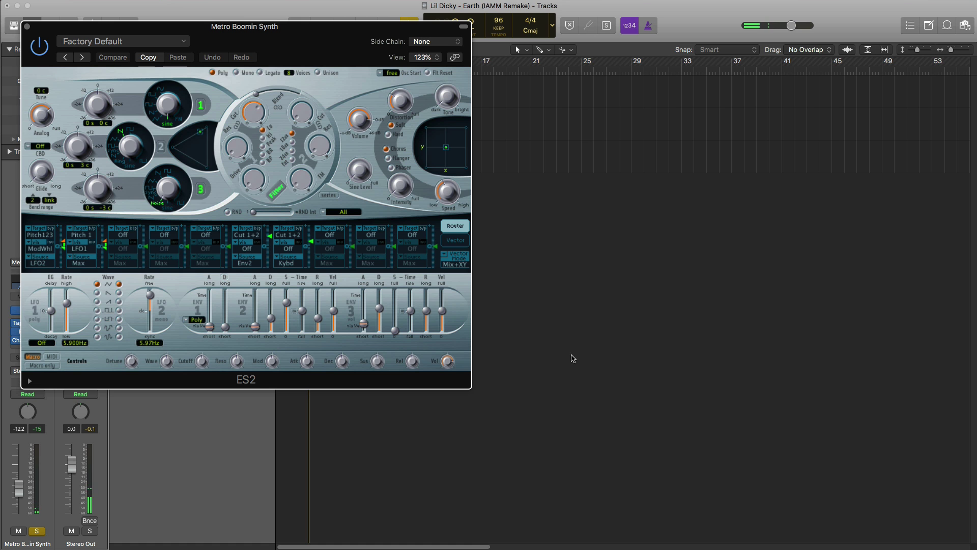
key(space)
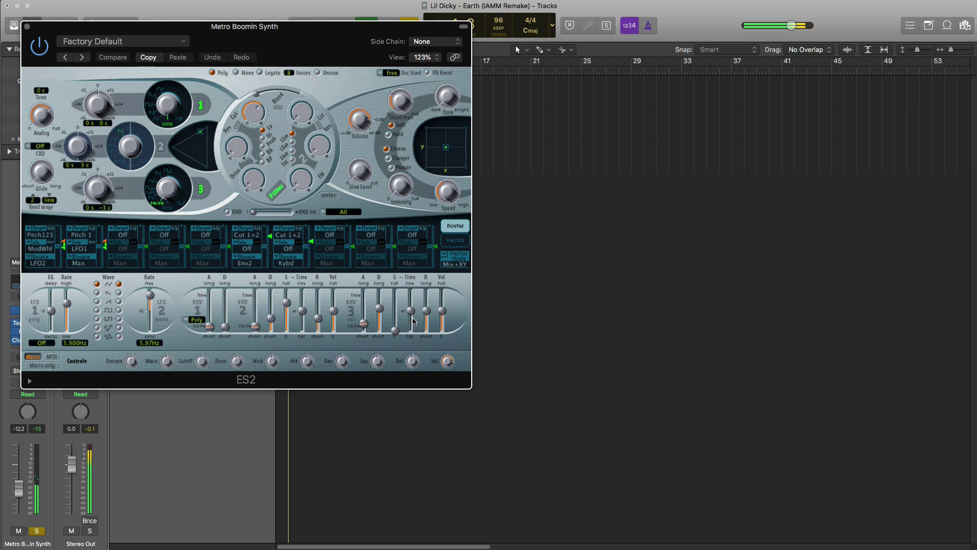
drag(414, 320, 413, 319)
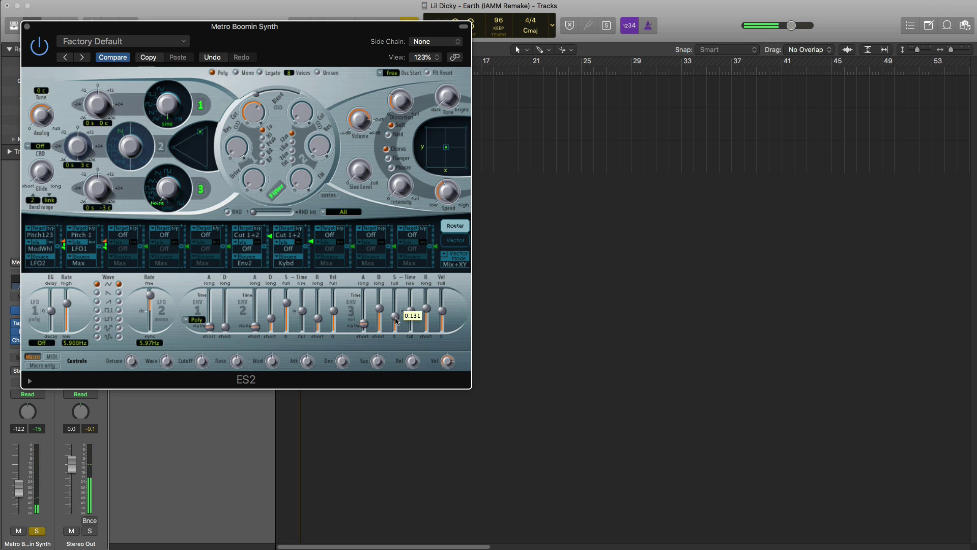
drag(397, 321, 398, 324)
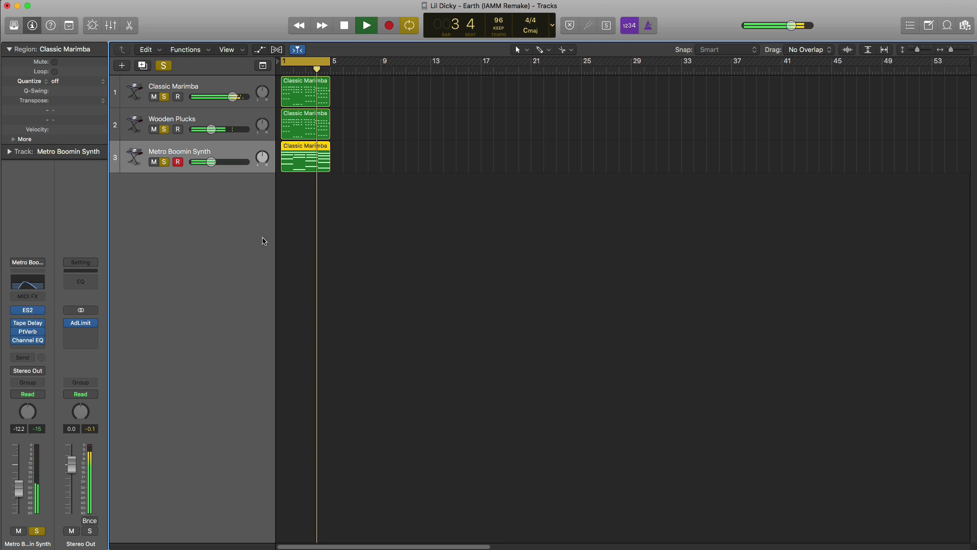
click(27, 27)
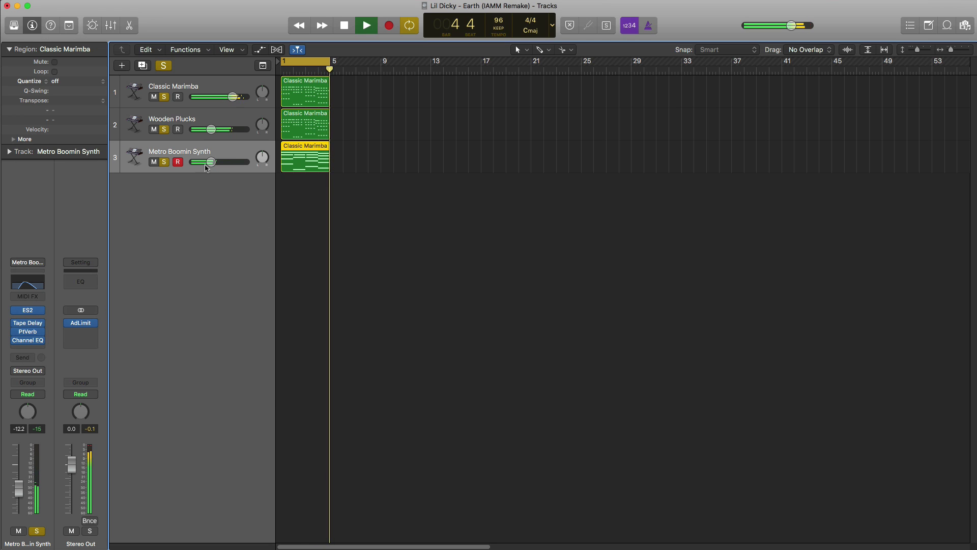
drag(207, 168, 206, 169)
key(space)
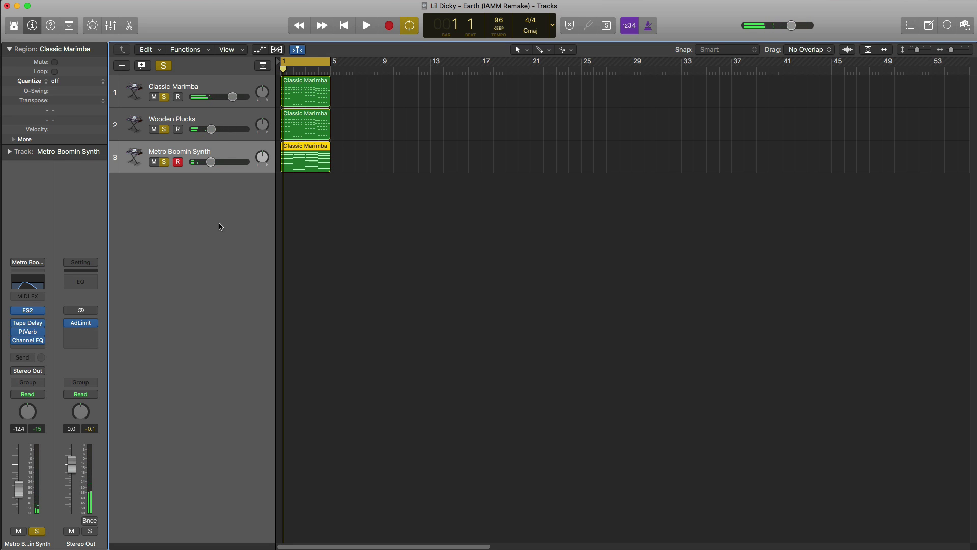
Group the Classic Marimba, Wooden Plucks and Metro Boomin Synth tracks into a Summing Stack.
shift+click(188, 119)
shift+click(187, 90)
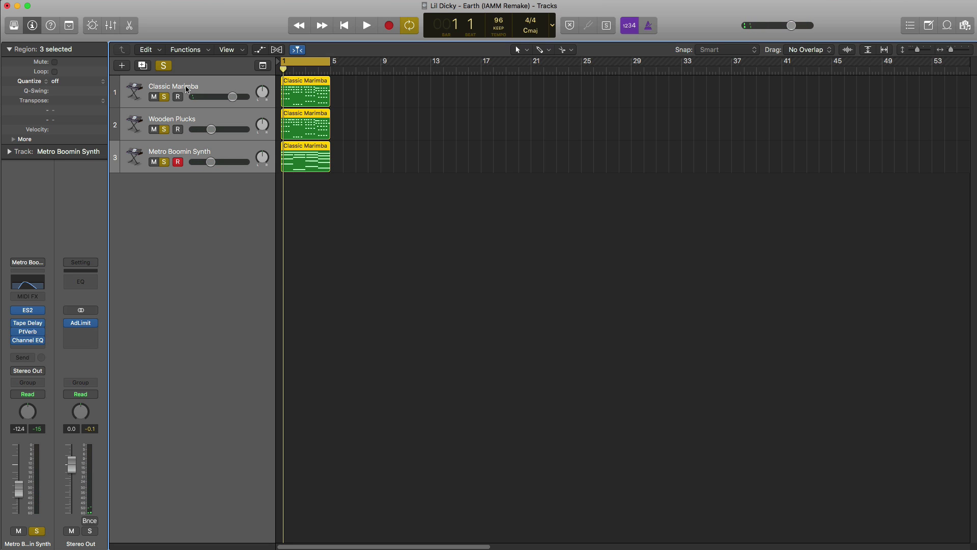
right_click(187, 90)
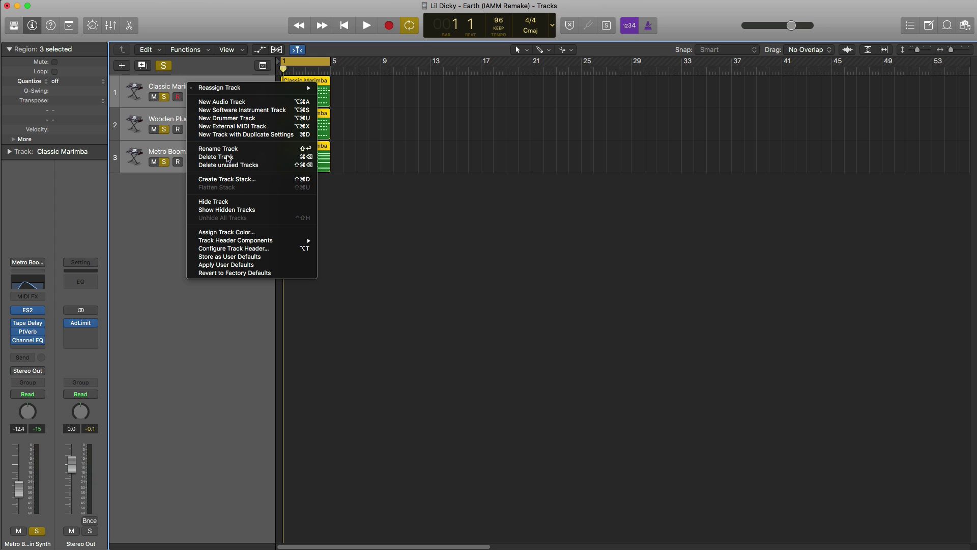
click(242, 181)
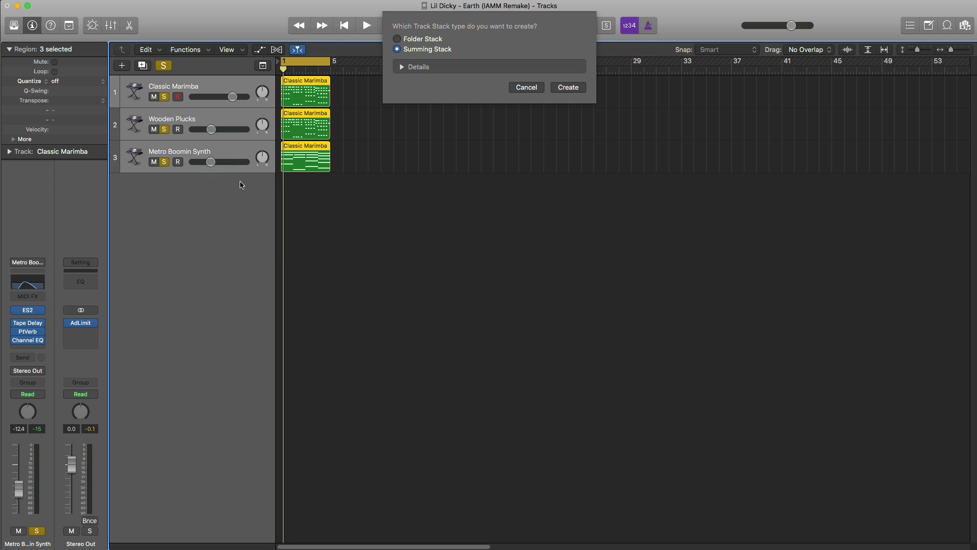
click(568, 87)
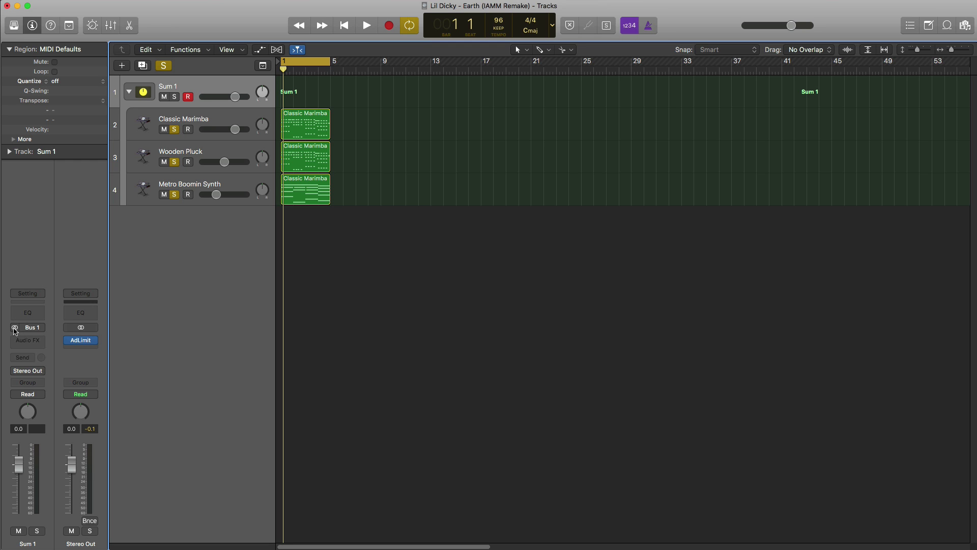
Add a Channel EQ to the Sum 1 stack with a 12 dB/Oct low cut at 150 Hz and a 24 dB/Oct high cut at 20000 Hz.
click(28, 313)
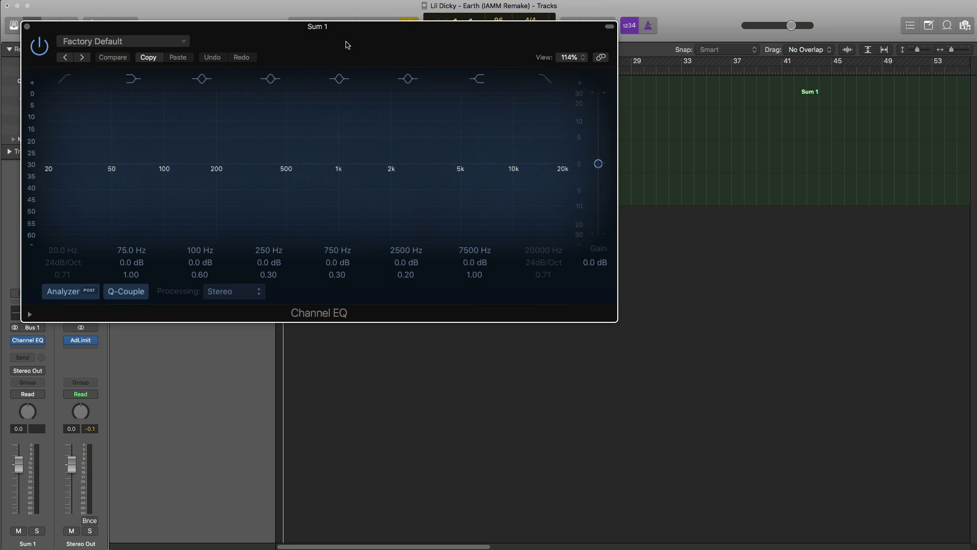
drag(346, 41, 465, 89)
drag(186, 148, 334, 221)
key(space)
key(space)
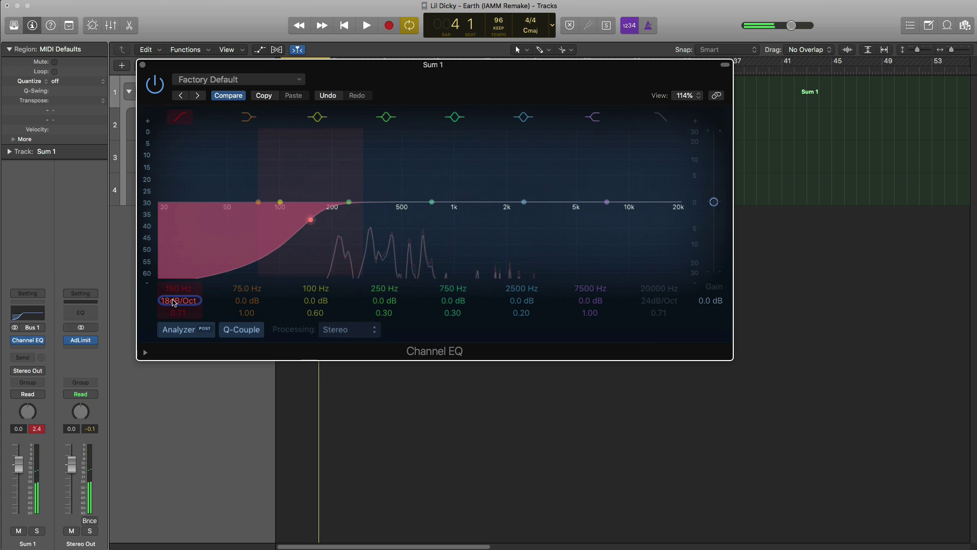
drag(174, 303, 174, 307)
key(space)
click(661, 118)
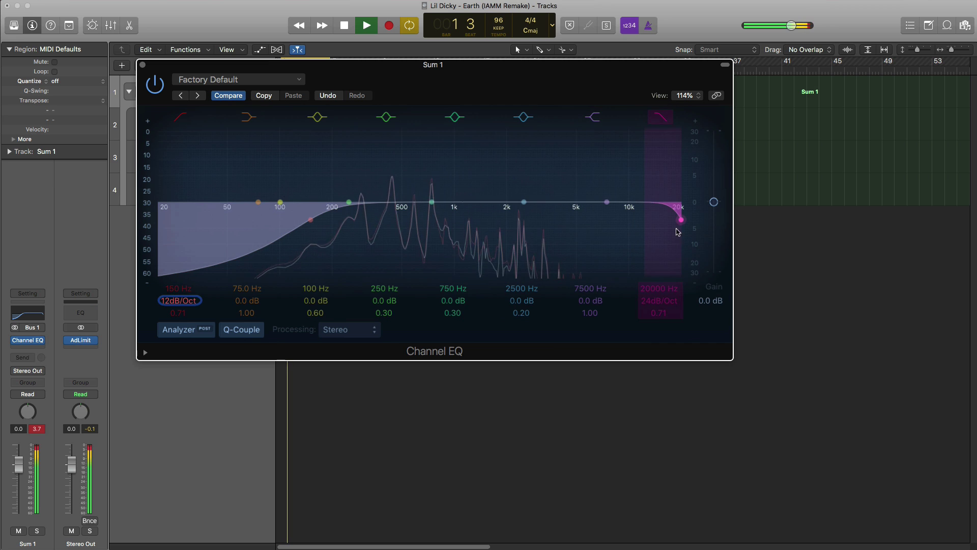
drag(679, 232, 681, 209)
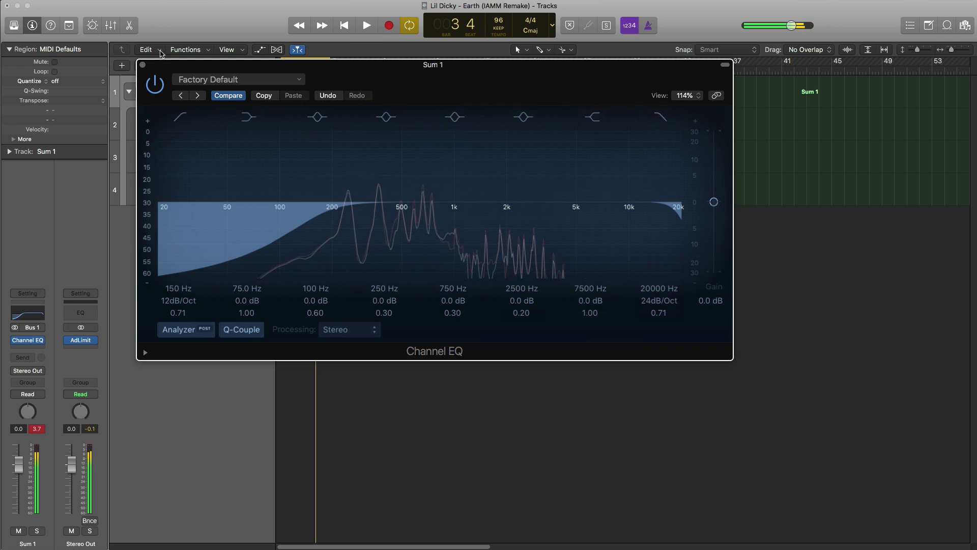
key(super+w)
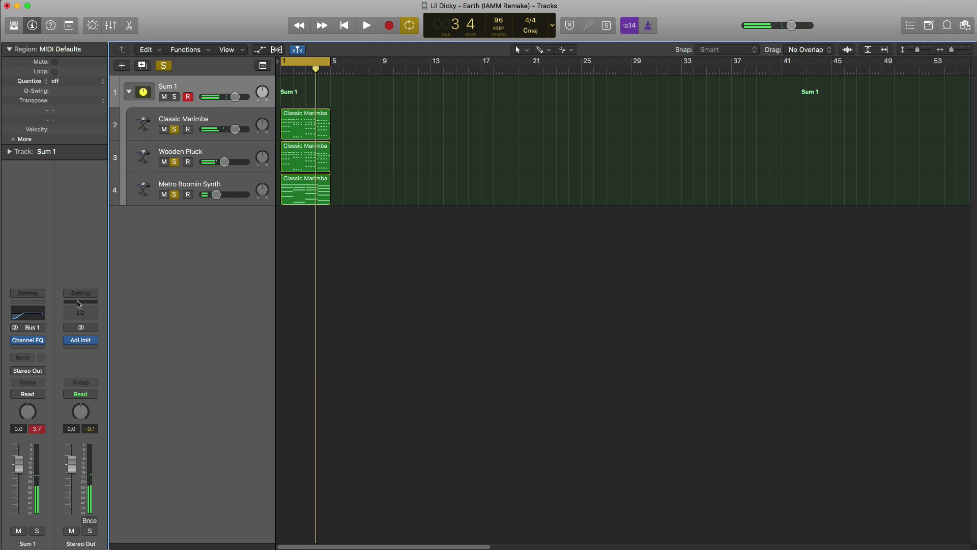
Add Space Designer to Sum 1 with the 02.3s Gun Shot preset and Wet at -30 dB, and set the stack's volume to -5.3 dB.
click(40, 348)
mouse_move(63, 386)
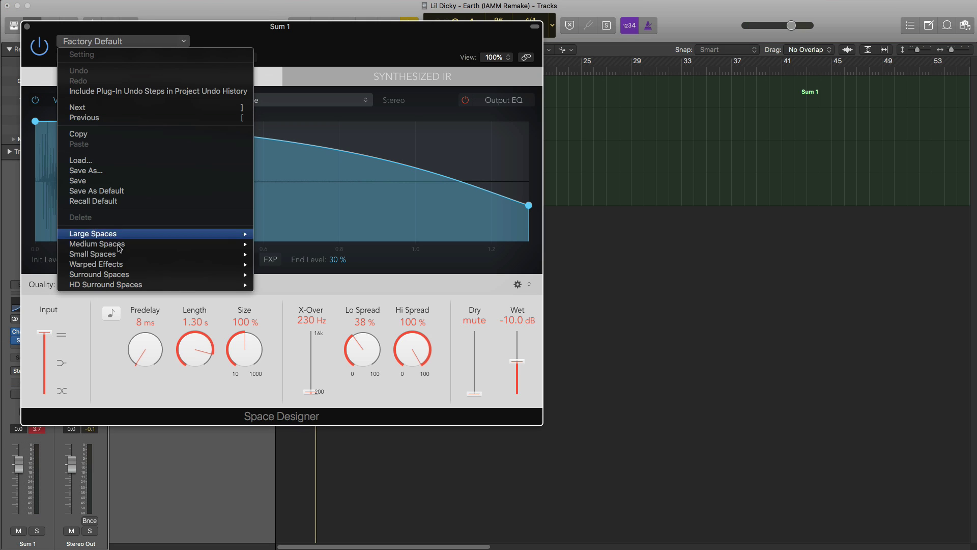
mouse_move(135, 235)
mouse_move(291, 297)
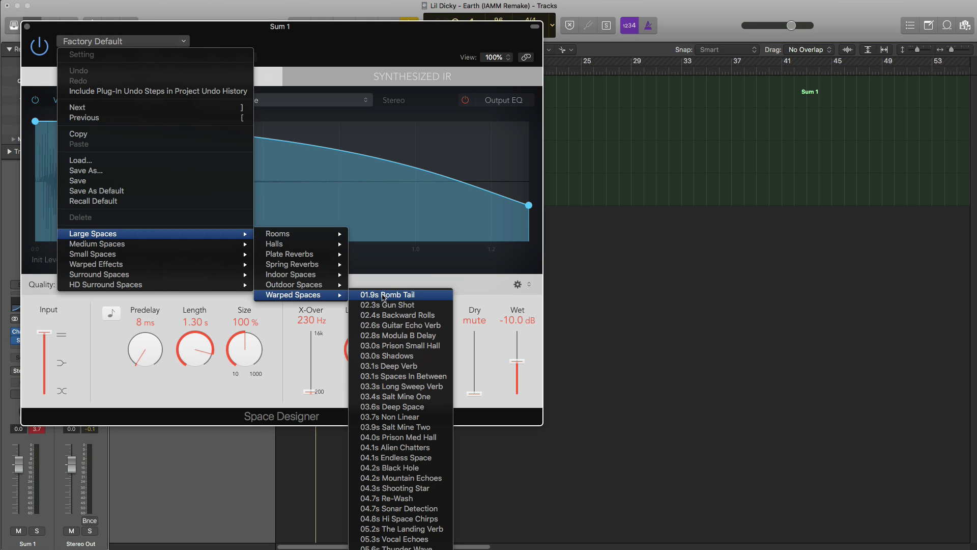
click(399, 304)
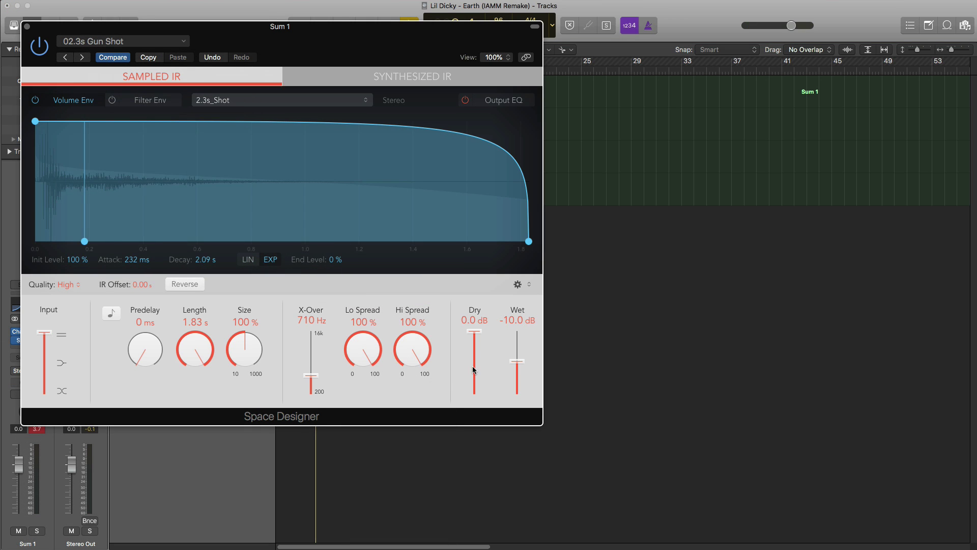
key(space)
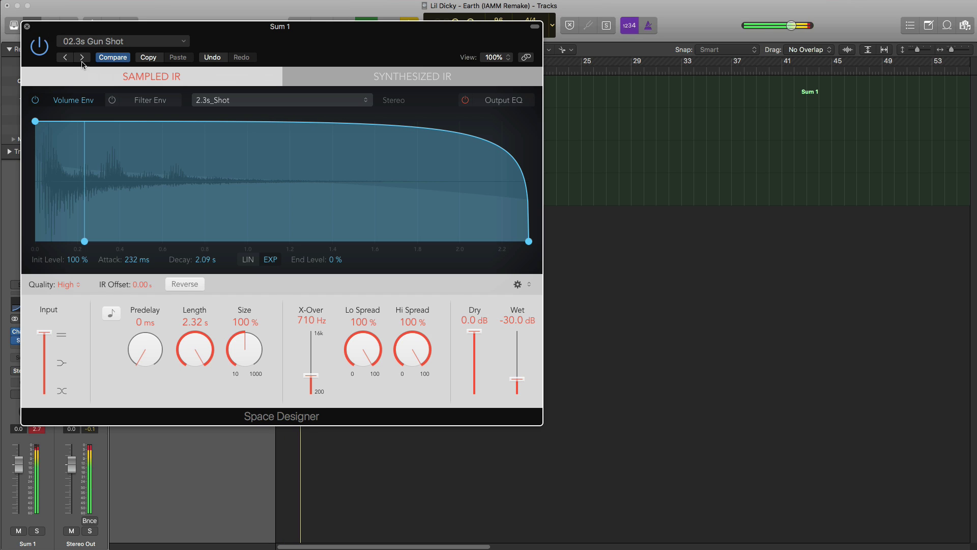
click(27, 26)
drag(235, 97, 224, 97)
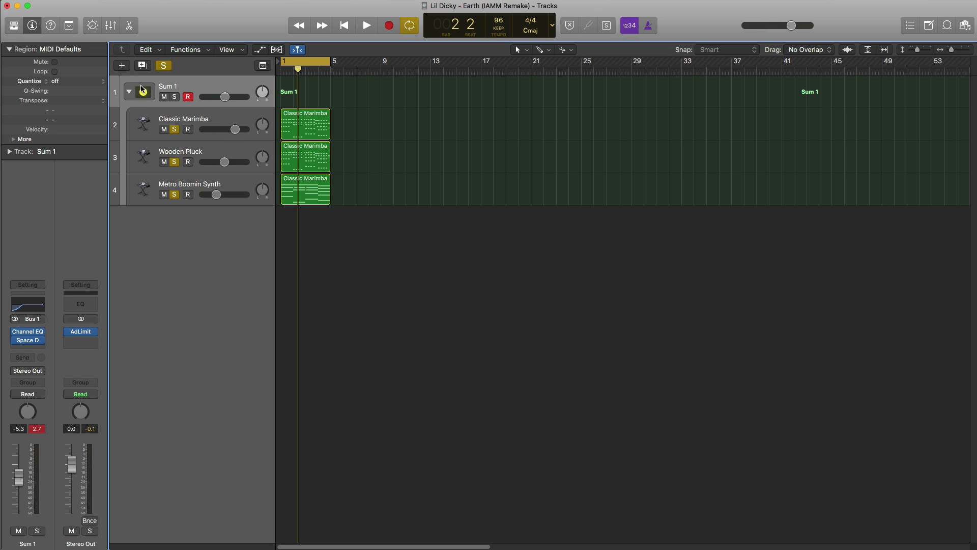
Create an empty software instrument track and turn off solo on the stacked tracks.
click(122, 66)
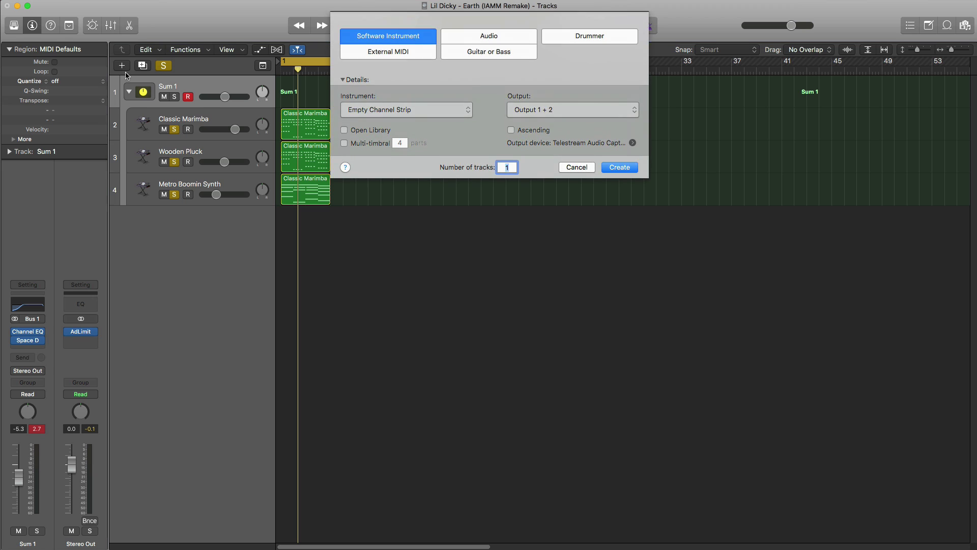
key(Return)
click(174, 130)
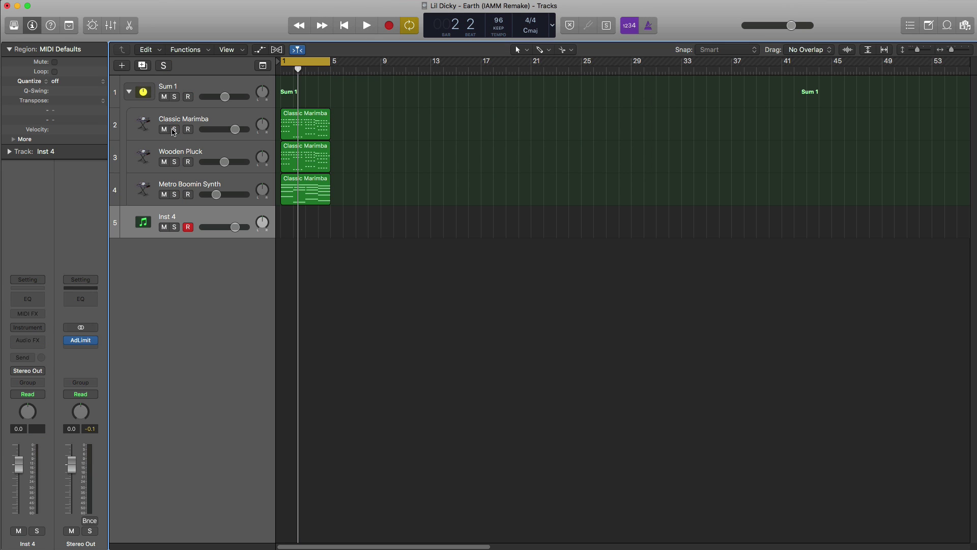
Collapse the Sum 1 stack and rename it Main.
click(135, 93)
click(164, 86)
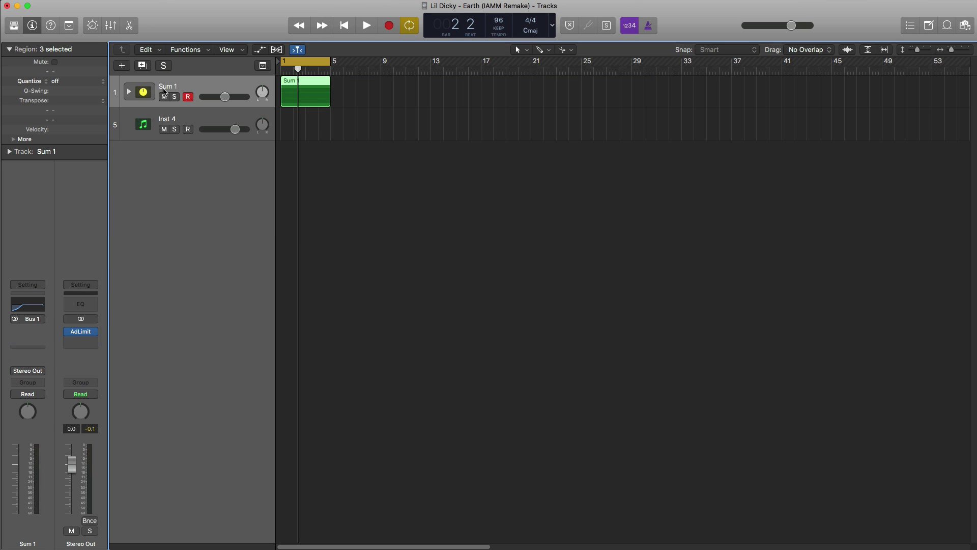
double_click(163, 86)
text(Main)
key(Return)
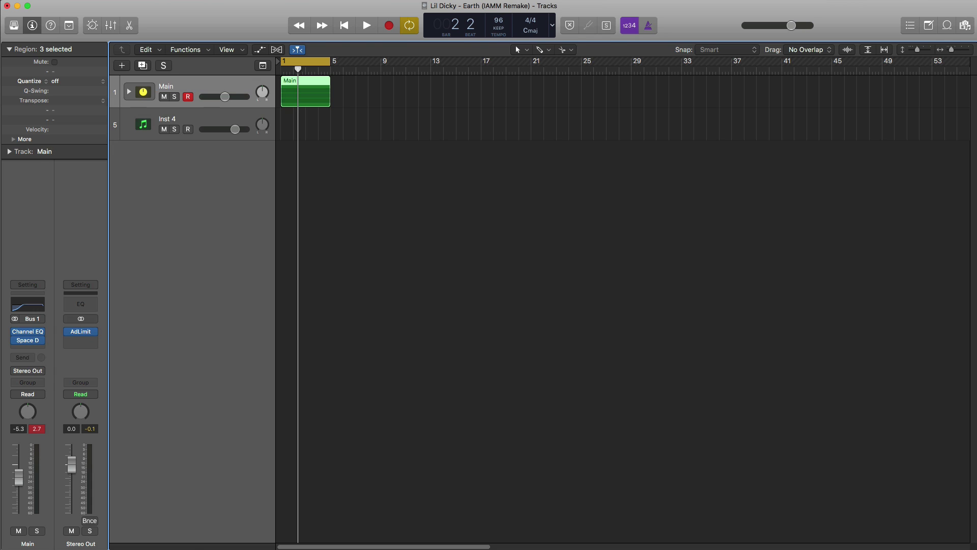
Load the Coffee Shop percussion patch from the Library onto the new instrument track.
key(Down)
key(y)
click(50, 280)
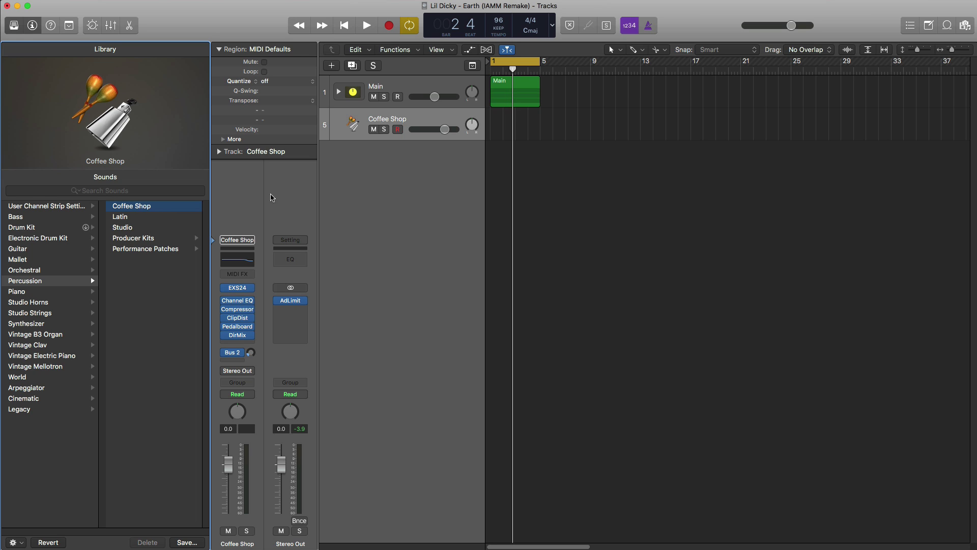
Create an empty four-bar region on the Coffee Shop track, open it in the Piano Roll, and hide the Library.
click(498, 125)
drag(504, 133, 527, 136)
double_click(527, 136)
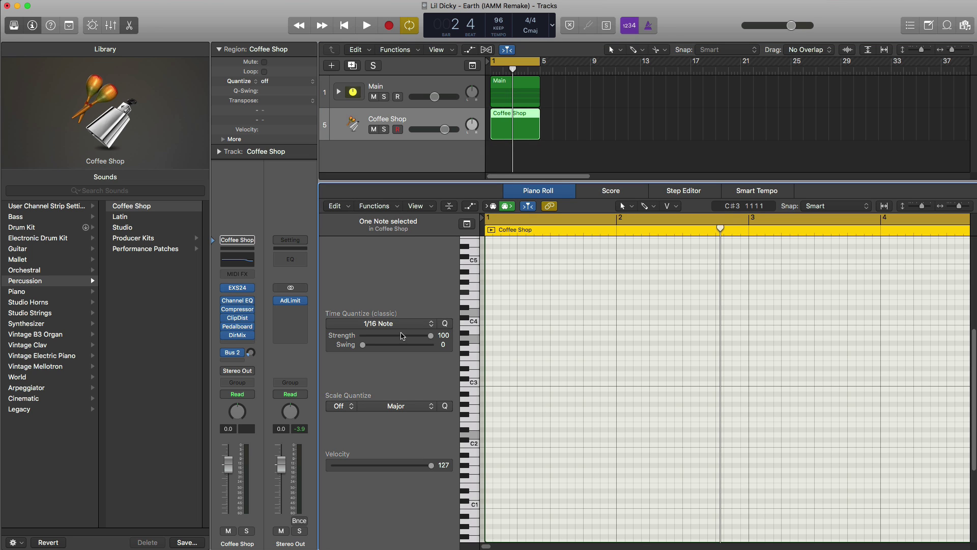
click(15, 26)
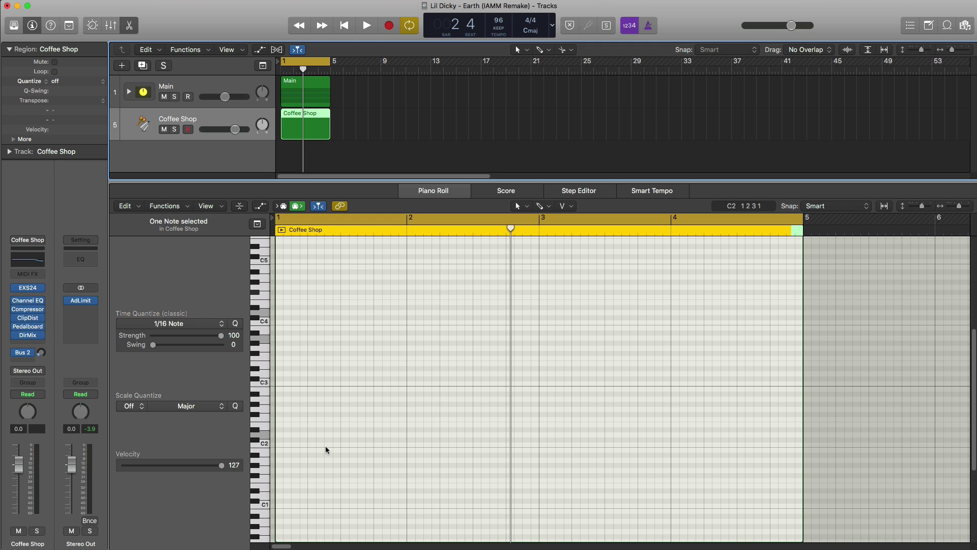
Add two D3 eighth notes to the Coffee Shop region, the first on the downbeat of bar 1, while auditioning the beat.
click(312, 420)
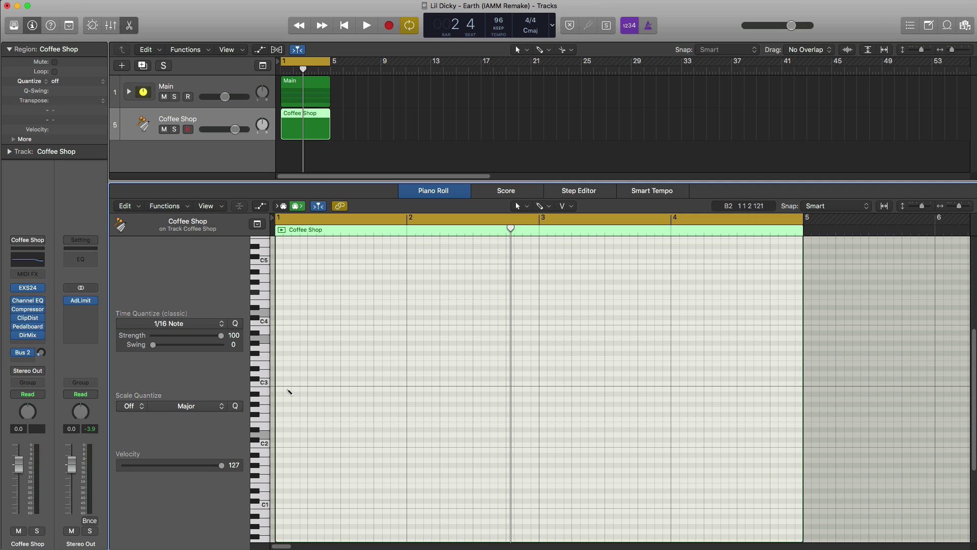
click(284, 377)
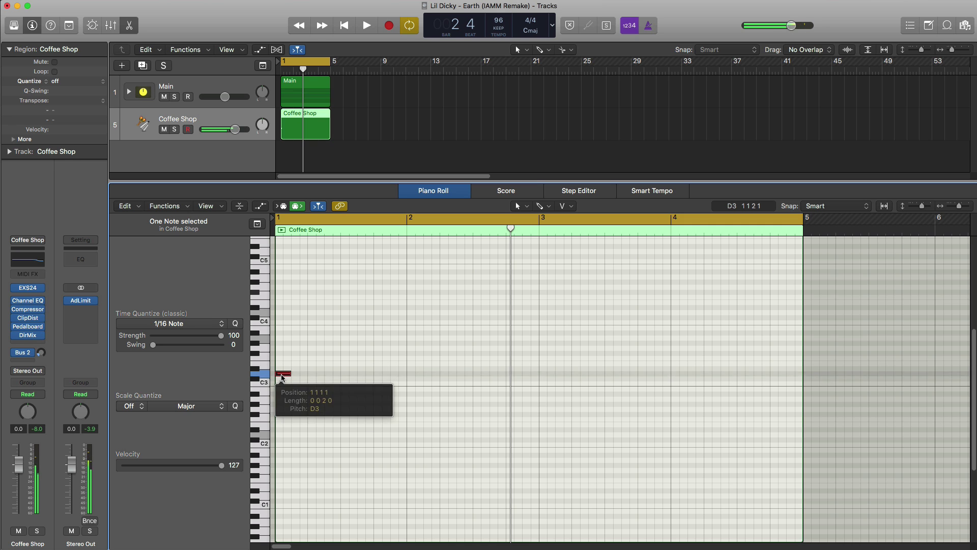
key(shift+space)
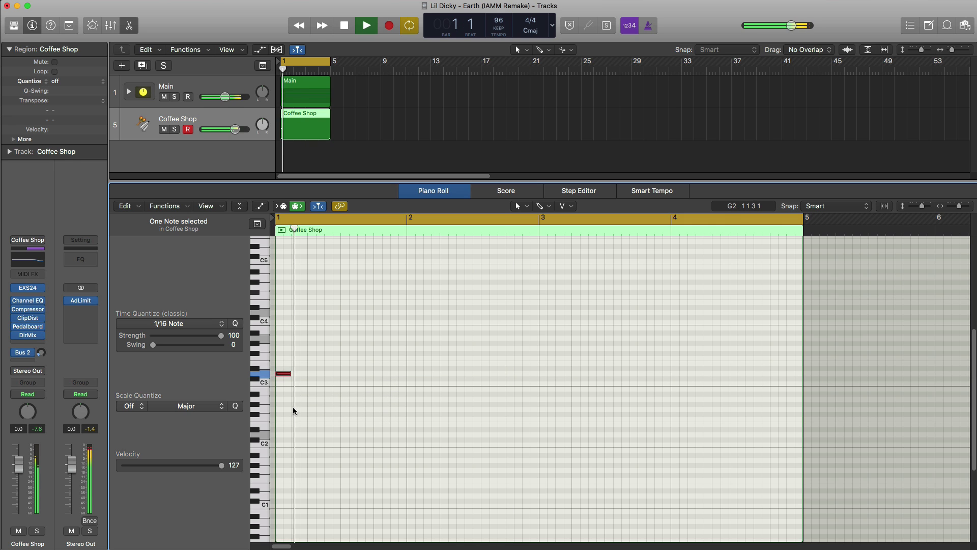
key(shift+space)
key(shift+space)
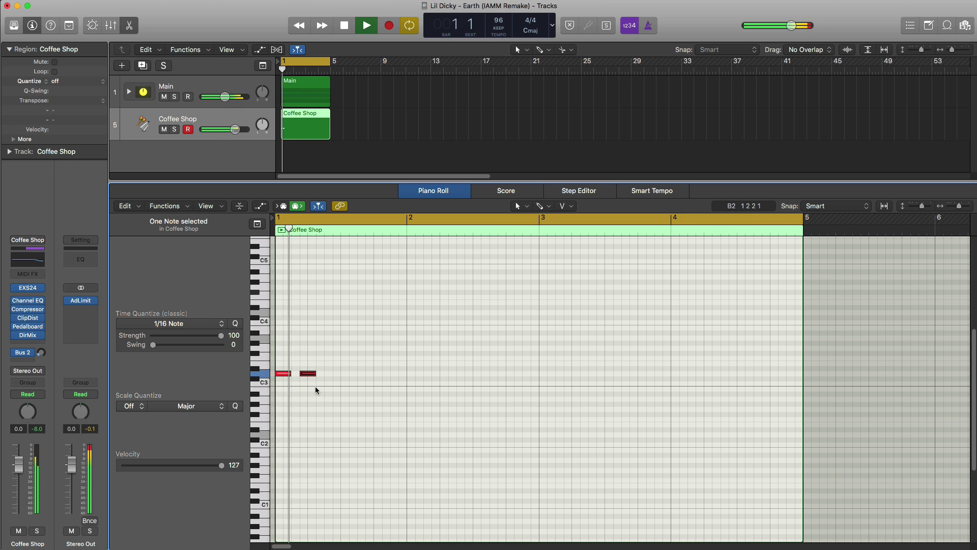
key(shift+space)
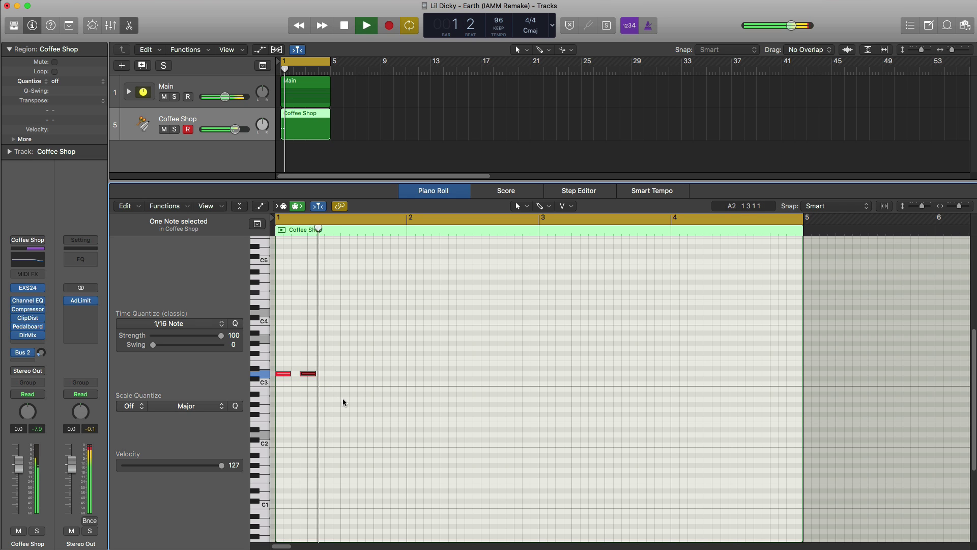
Add a third D3 note in bar 1, shift it a sixteenth earlier to match the spacing of the first two, and audition it.
key(space)
click(333, 375)
key(space)
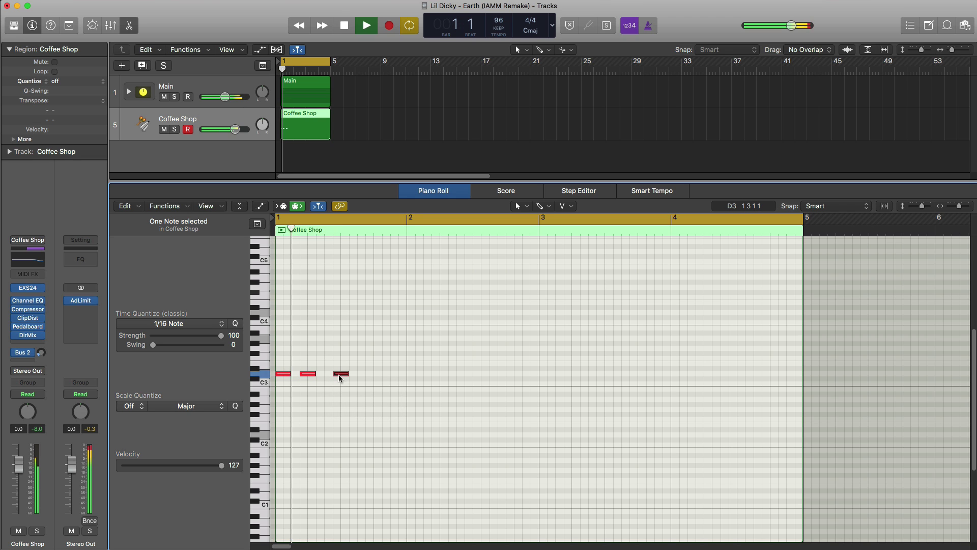
key(space)
drag(334, 375, 332, 377)
key(space)
key(space)
key(space)
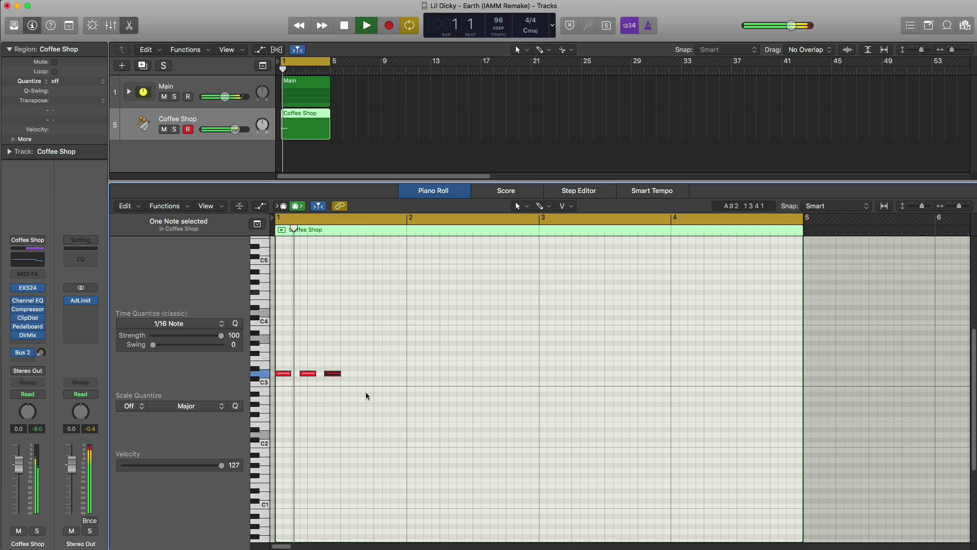
Add a fourth, evenly spaced D3 note just after beat 3 of bar 1 and audition the pattern.
click(357, 374)
key(space)
key(space)
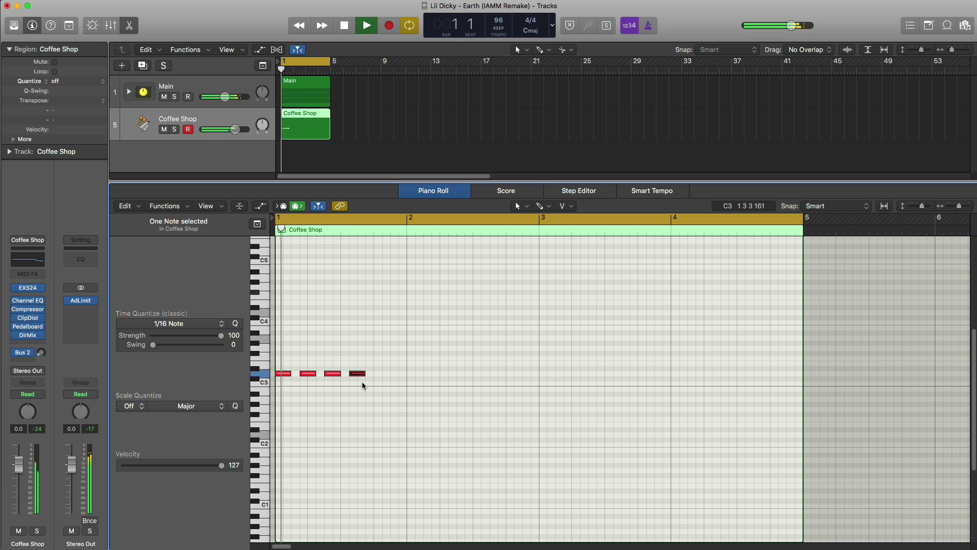
key(space)
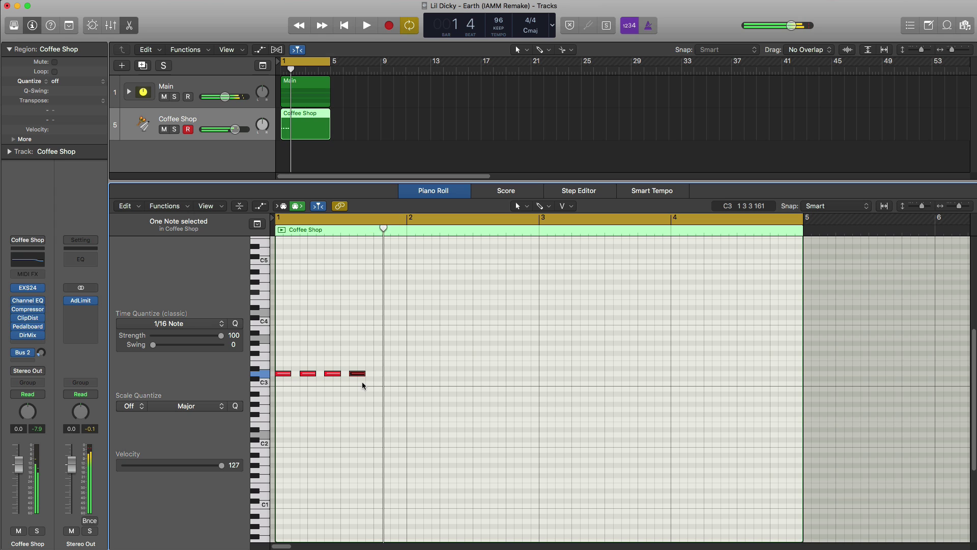
key(space)
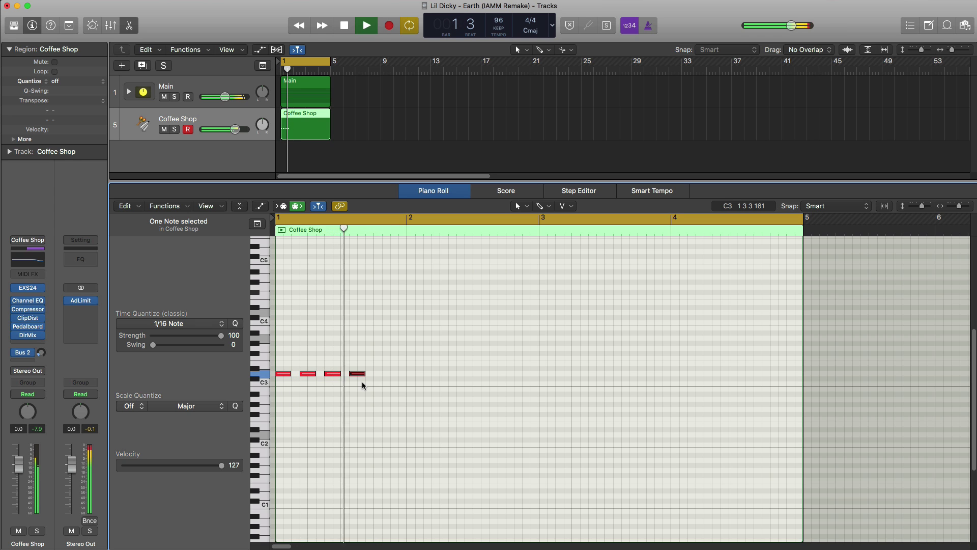
key(space)
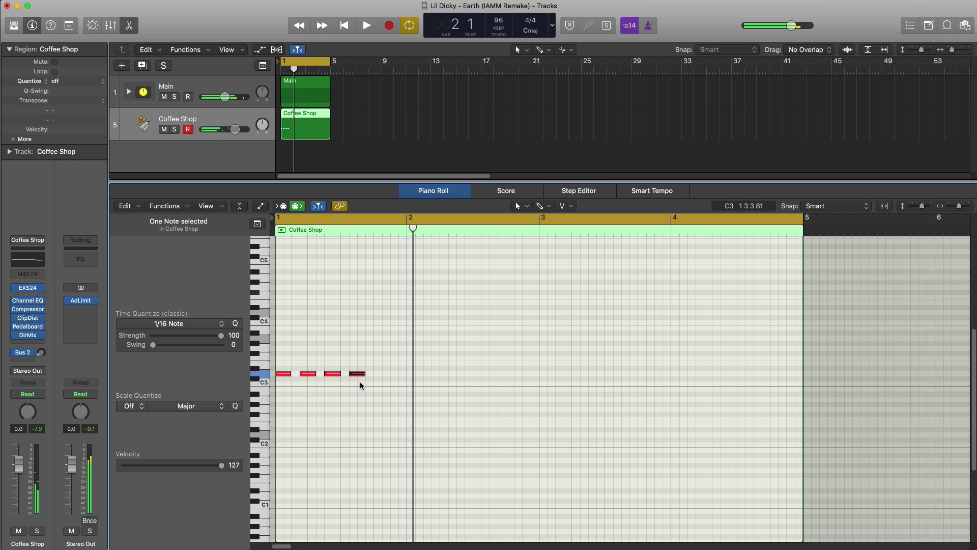
Shorten the cycle range to bar 1 and add a C3 note on beat 2 of the Coffee Shop region while auditioning the loop.
drag(290, 219, 399, 260)
key(space)
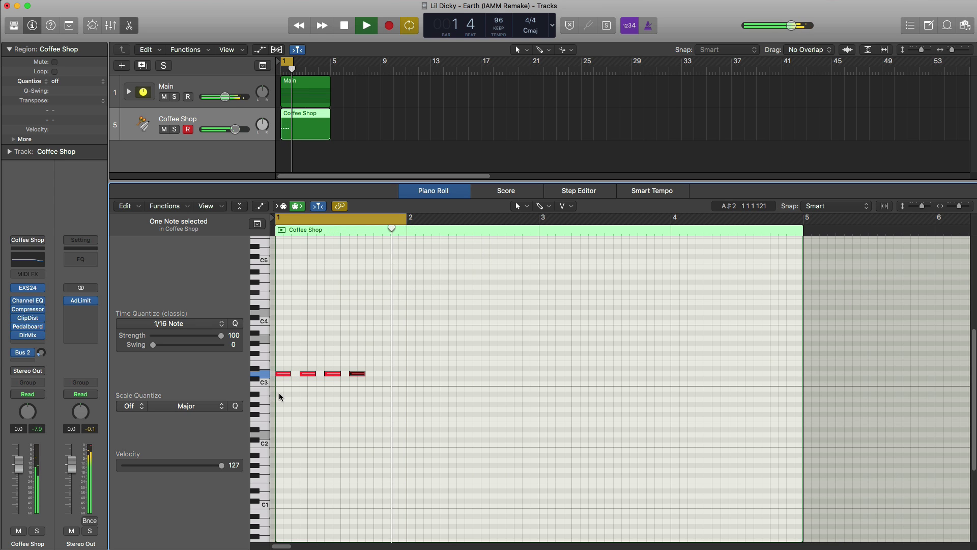
key(space)
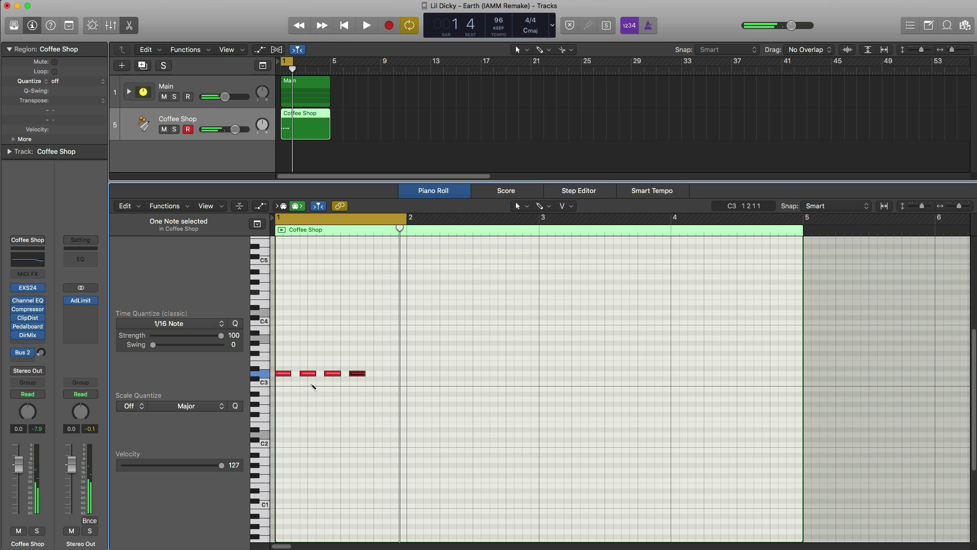
key(space)
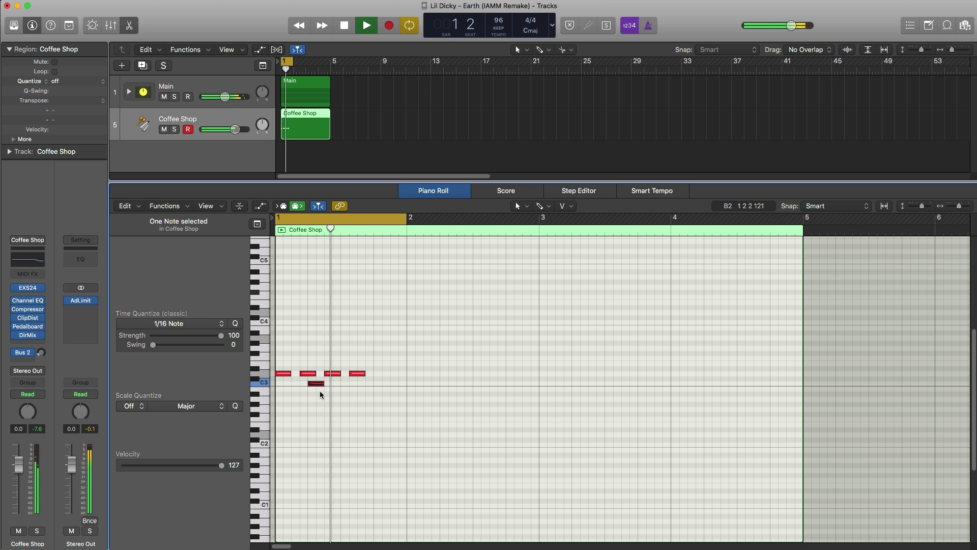
Add a C3 eighth note on beat 4 and a C#3 eighth note just before it in bar 1, auditioning the loop.
key(space)
click(378, 384)
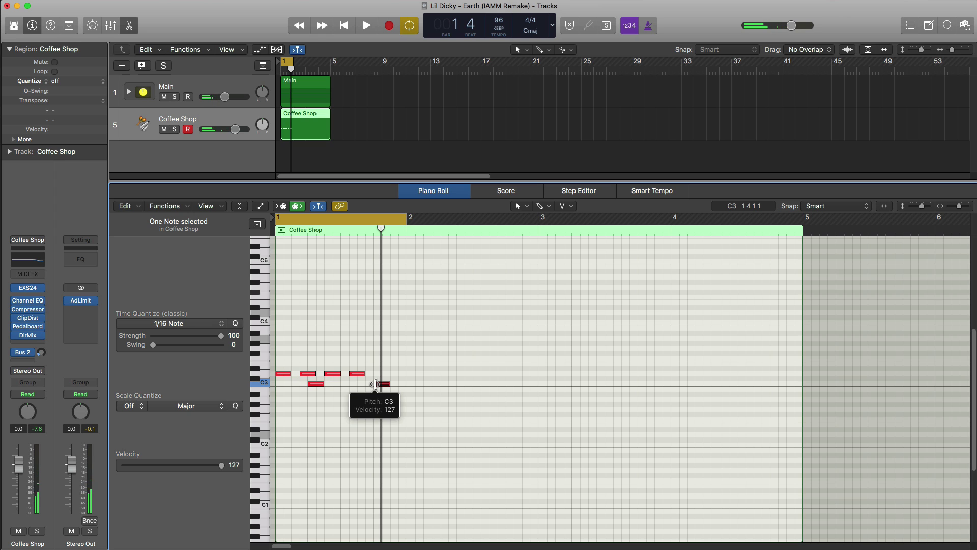
key(space)
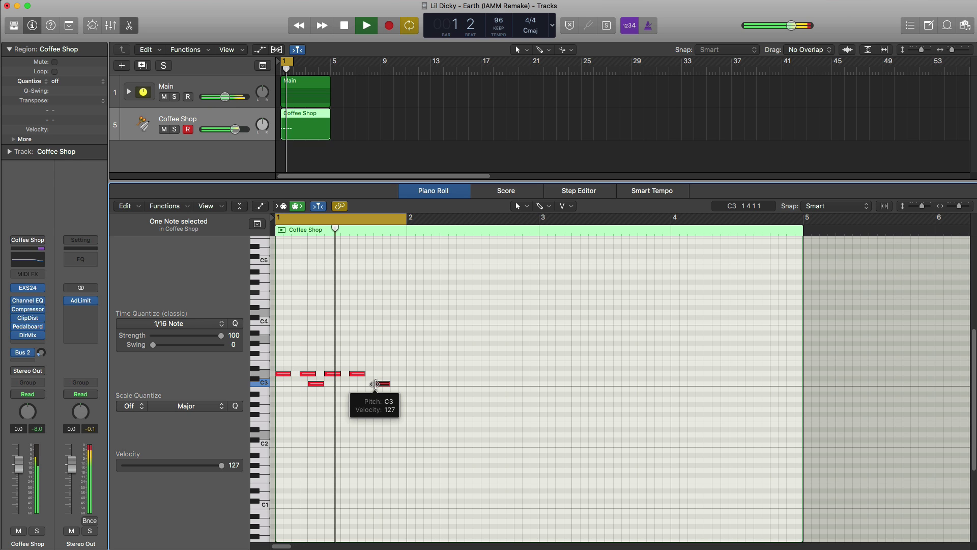
key(space)
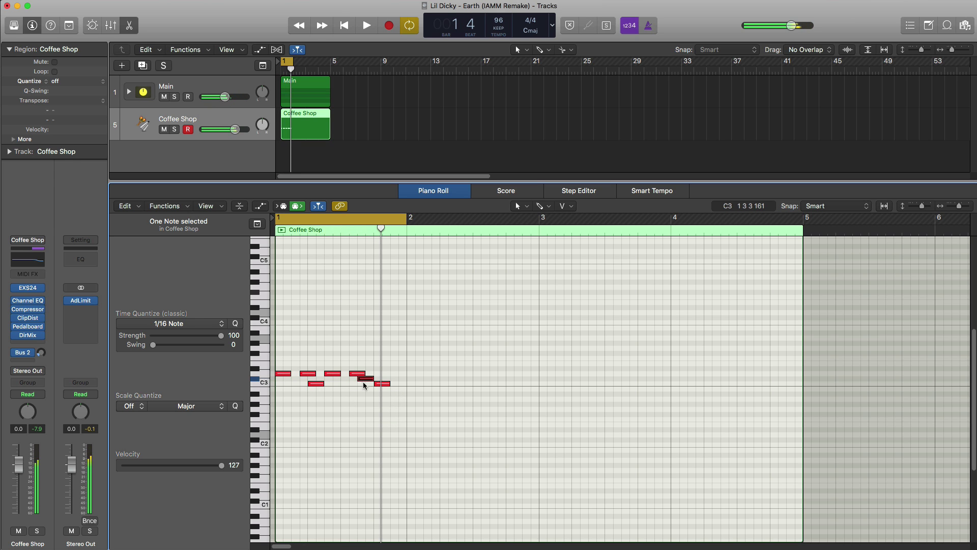
key(space)
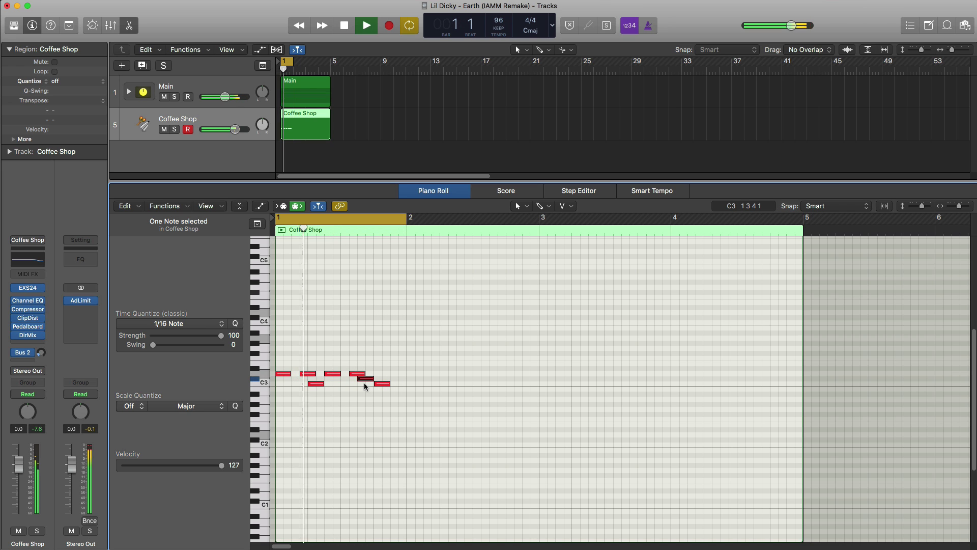
key(space)
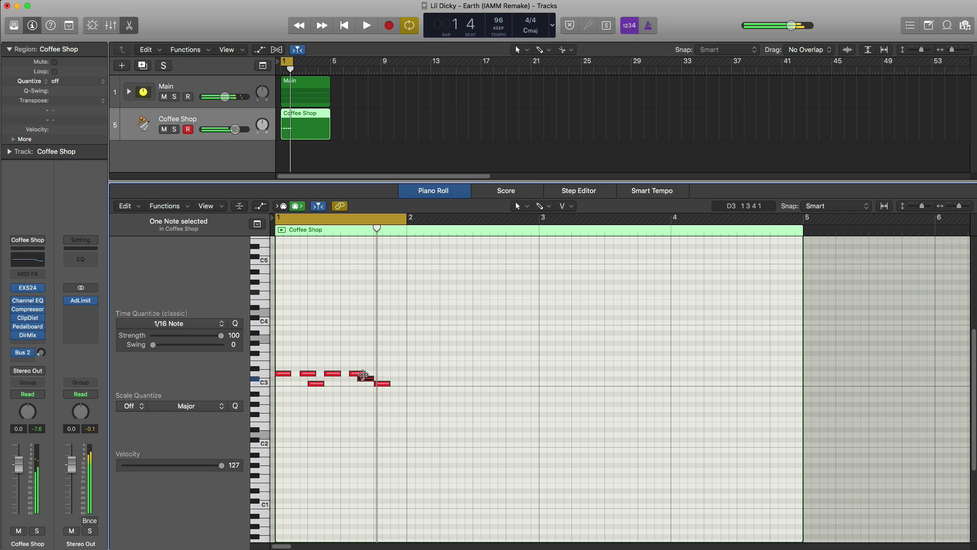
Shorten the fourth D3 note to a sixteenth and add two D#3 sixteenth notes at the end of bar 1 while auditioning.
drag(363, 376, 358, 376)
key(space)
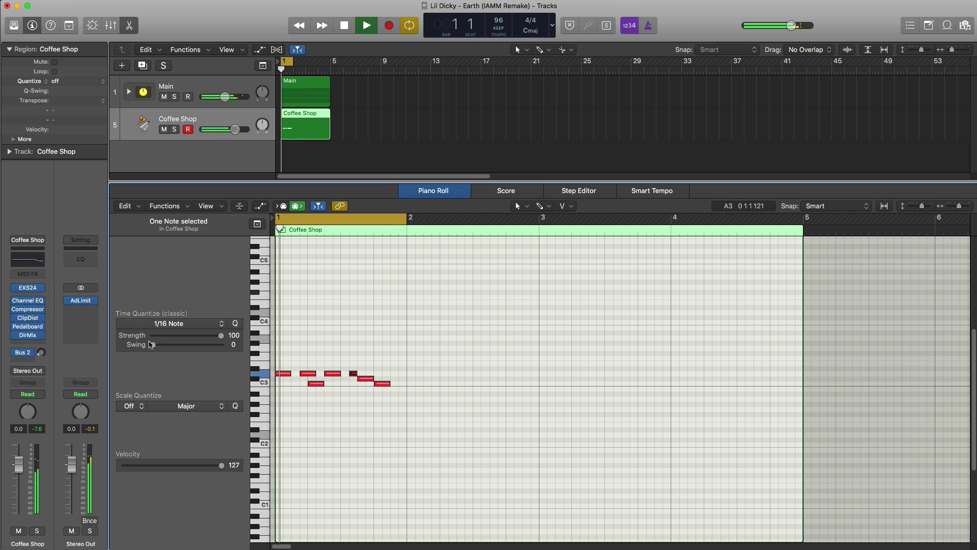
key(space)
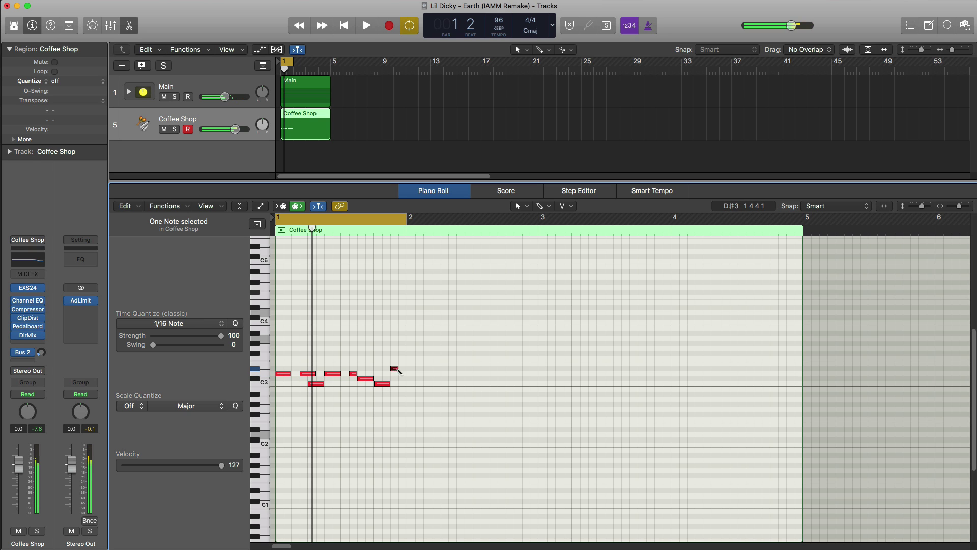
key(space)
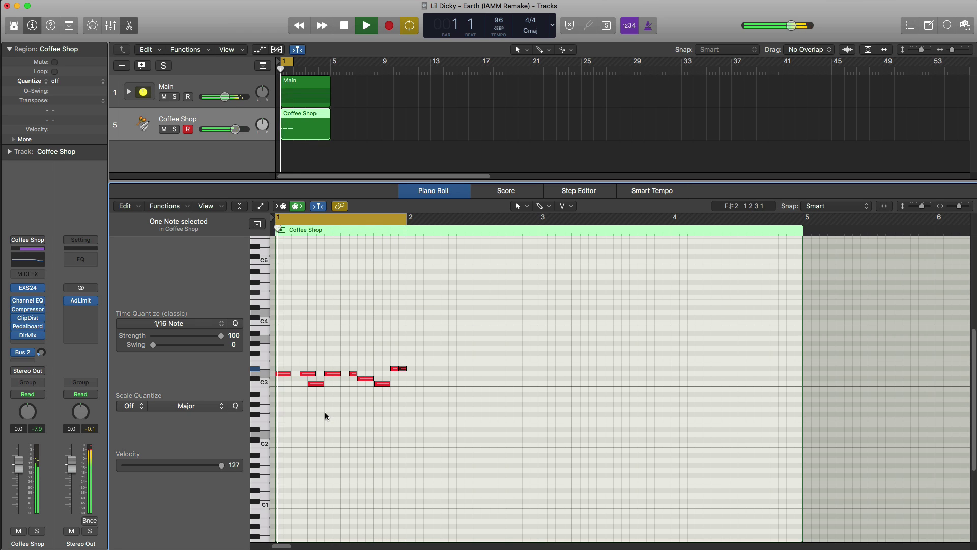
key(space)
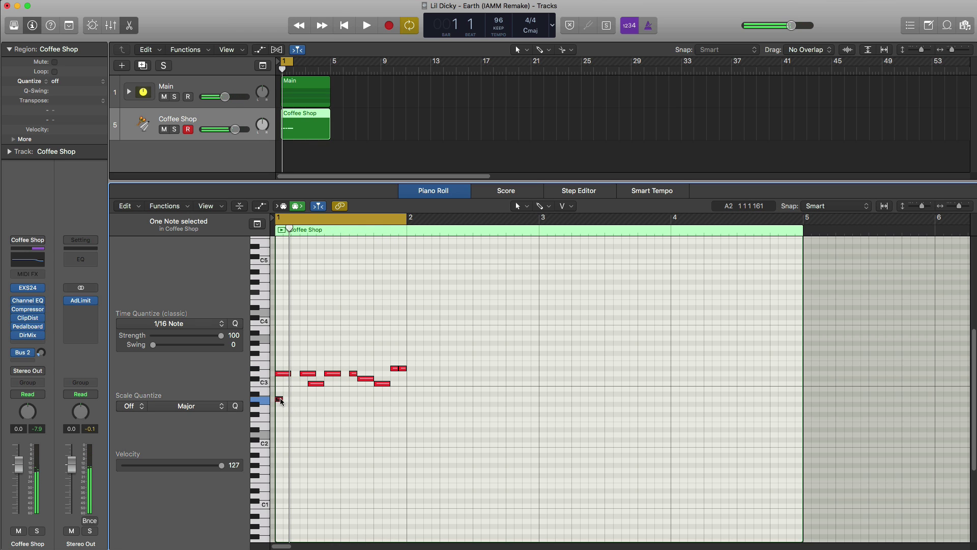
Lengthen the A2 note on the downbeat of bar 1 to an eighth note and audition the pattern.
mouse_move(280, 399)
mouse_down()
mouse_move(287, 413)
mouse_move(287, 402)
mouse_up()
key(space)
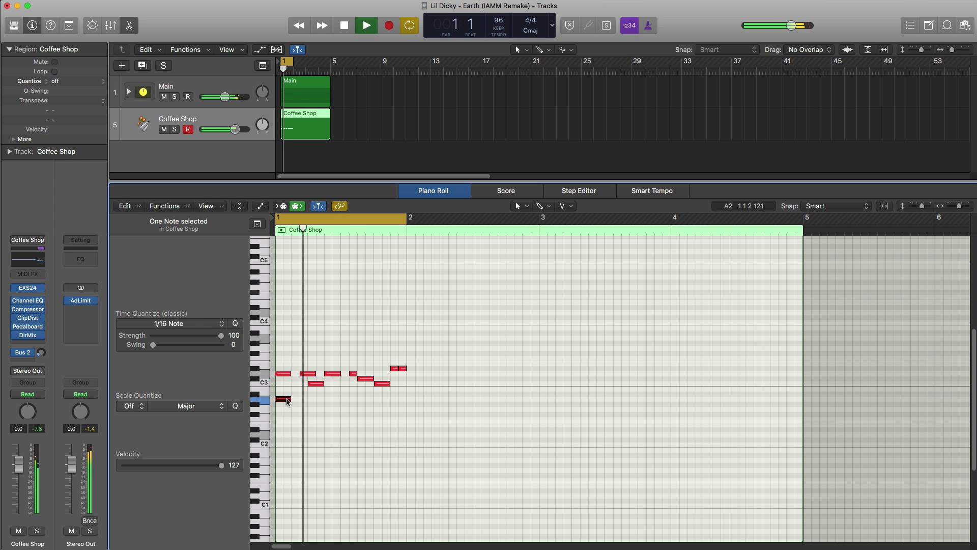
mouse_move(287, 401)
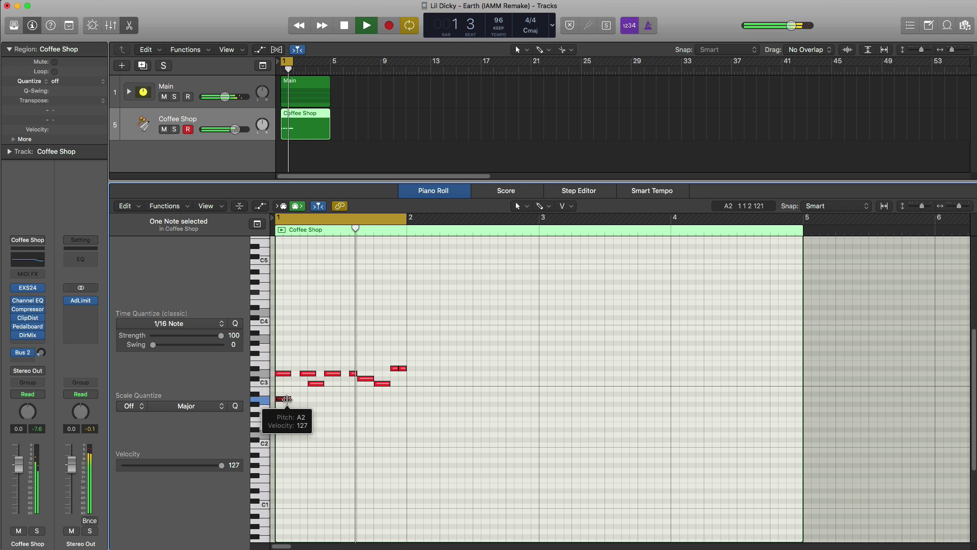
click(450, 426)
key(space)
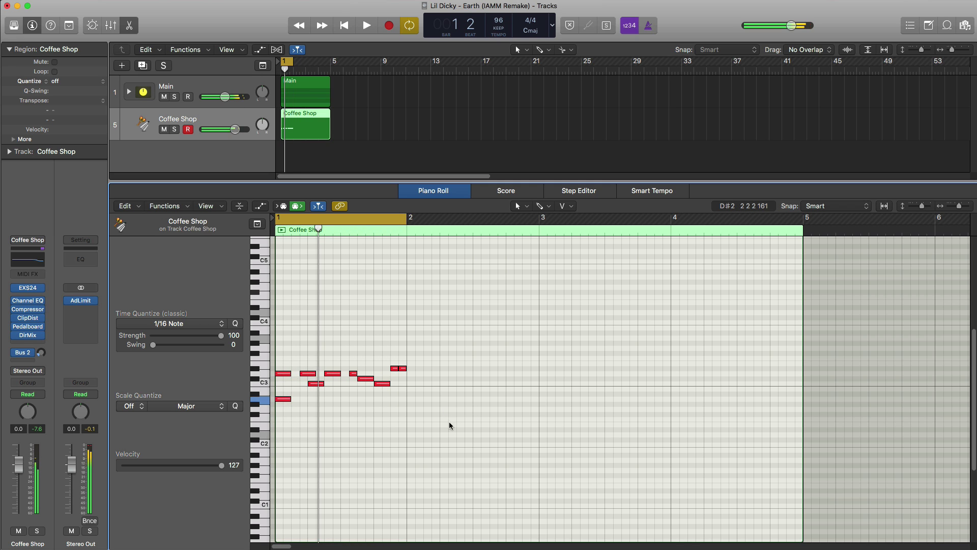
Select all notes in bar 1 and repeat them three times to fill bars 2 to 4 of the Coffee Shop region.
drag(450, 426, 267, 353)
key(super+r)
key(super+r)
key(super+r)
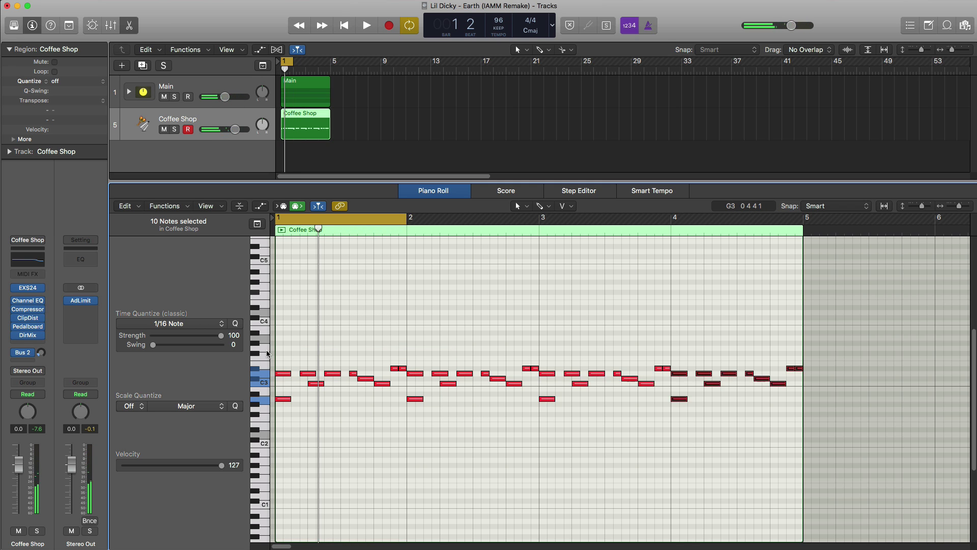
key(space)
Set the cycle range to bars 1 through 4 and raise the Coffee Shop track volume to 0.5 dB during playback.
key(c)
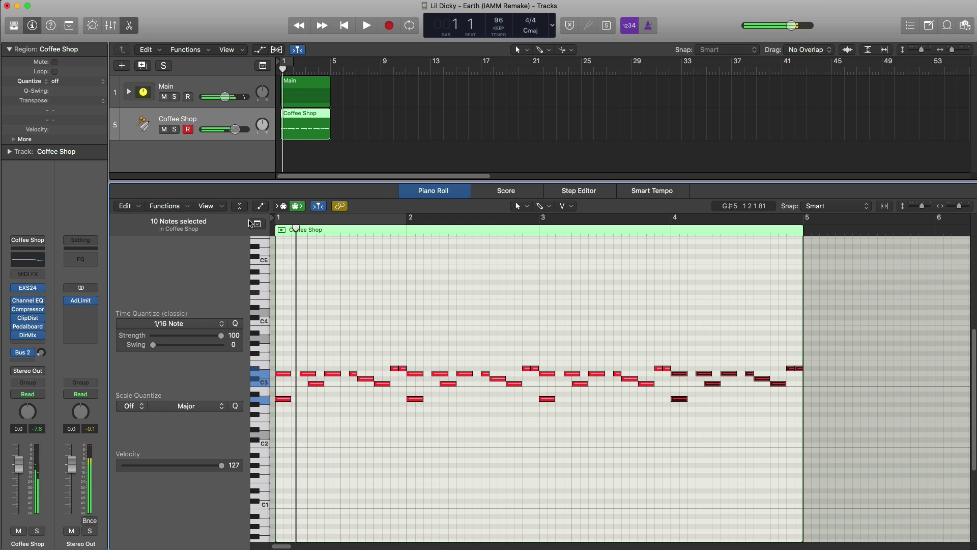
click(279, 222)
drag(293, 224, 807, 219)
key(space)
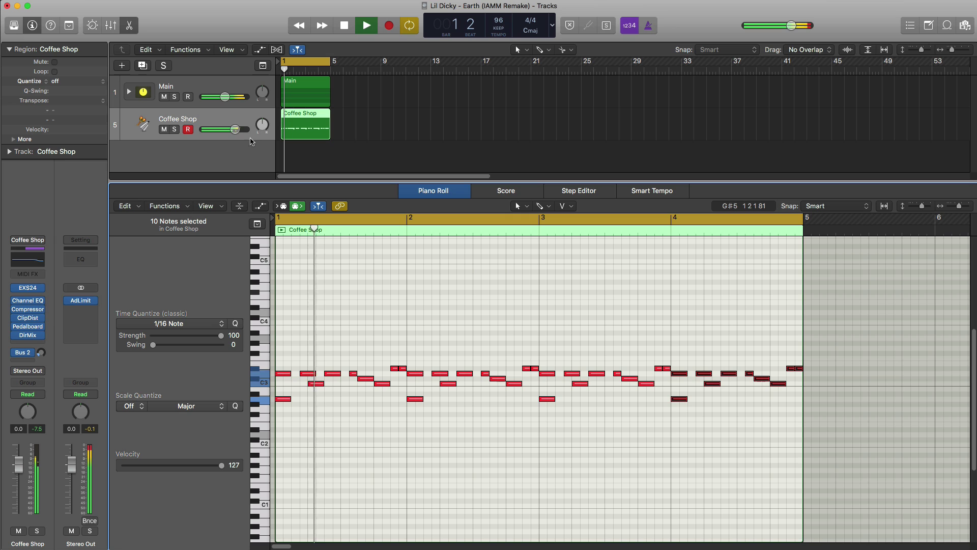
drag(236, 131, 241, 132)
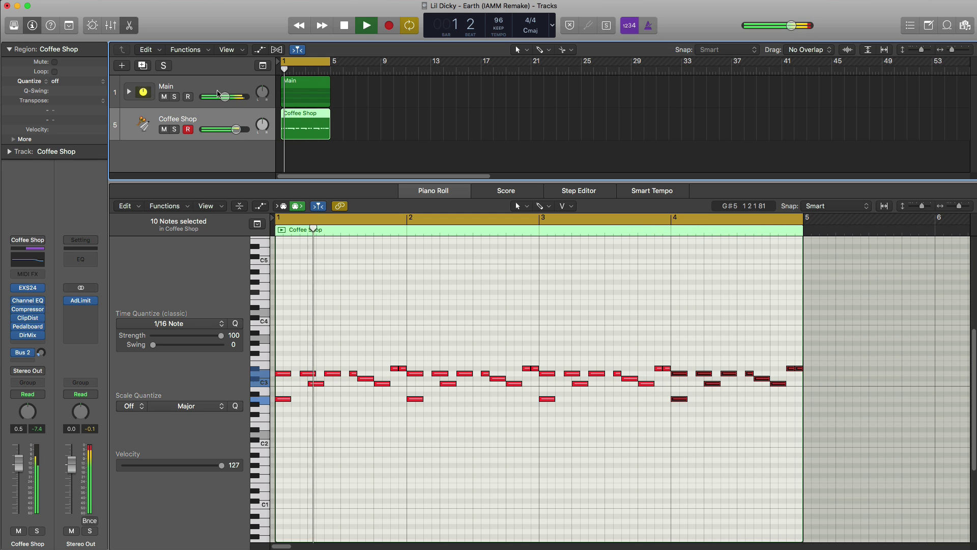
key(space)
Solo the Coffee Shop track and add a Space Designer reverb at the end of its effects chain.
click(173, 130)
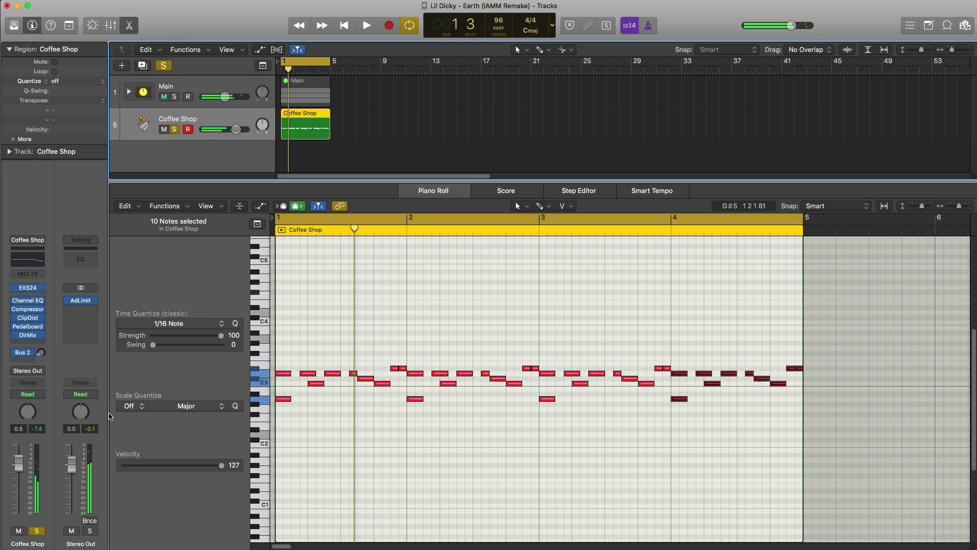
click(28, 354)
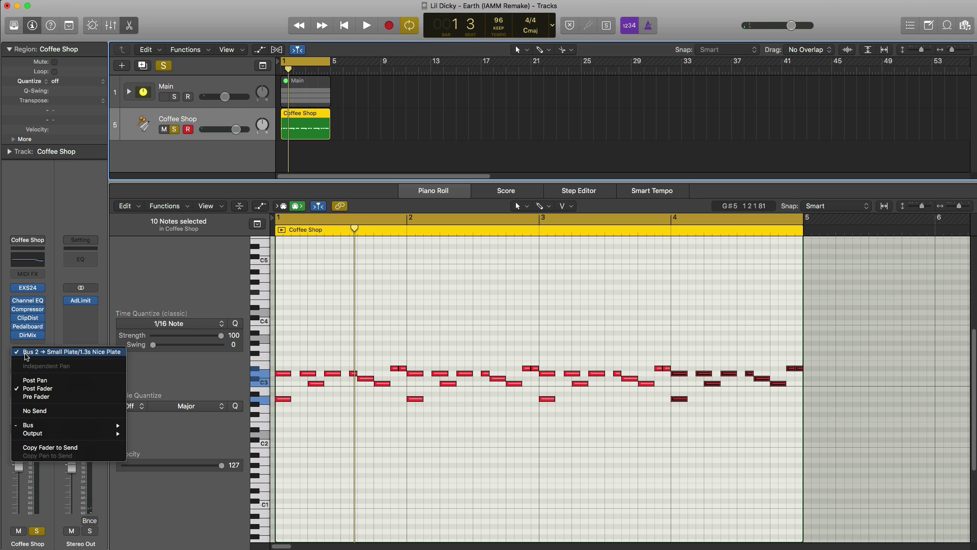
click(8, 346)
click(8, 345)
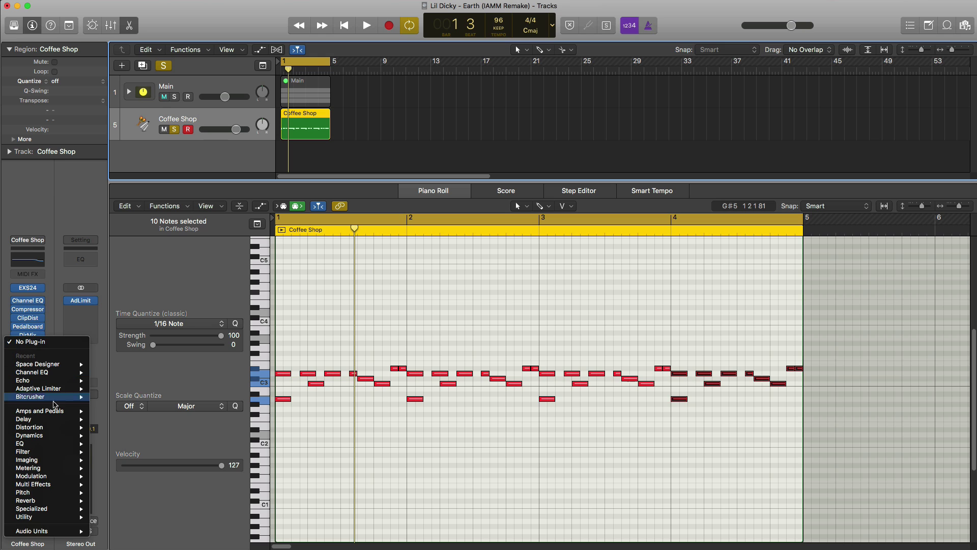
click(121, 365)
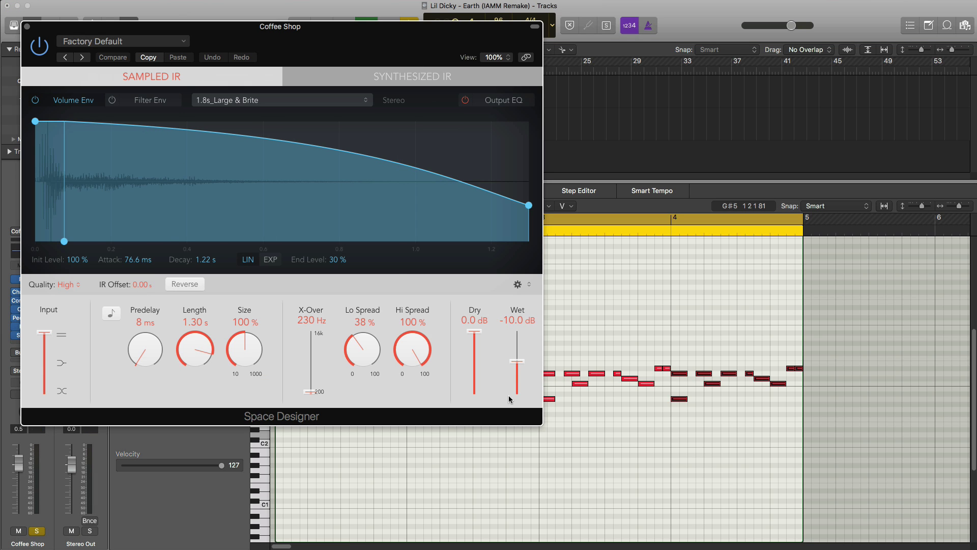
Lower the Space Designer wet level to -27.0 dB while listening, and close the plug-in window.
key(space)
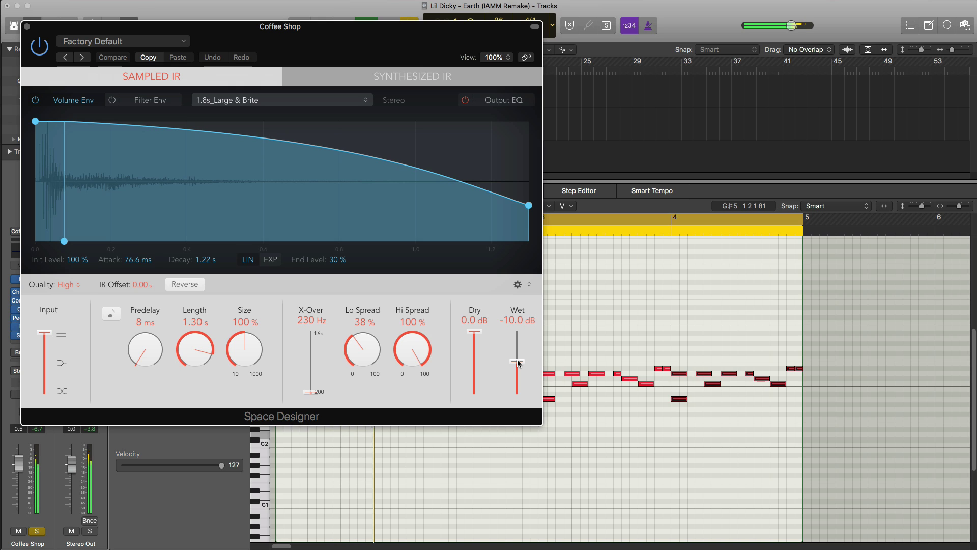
drag(517, 363, 521, 381)
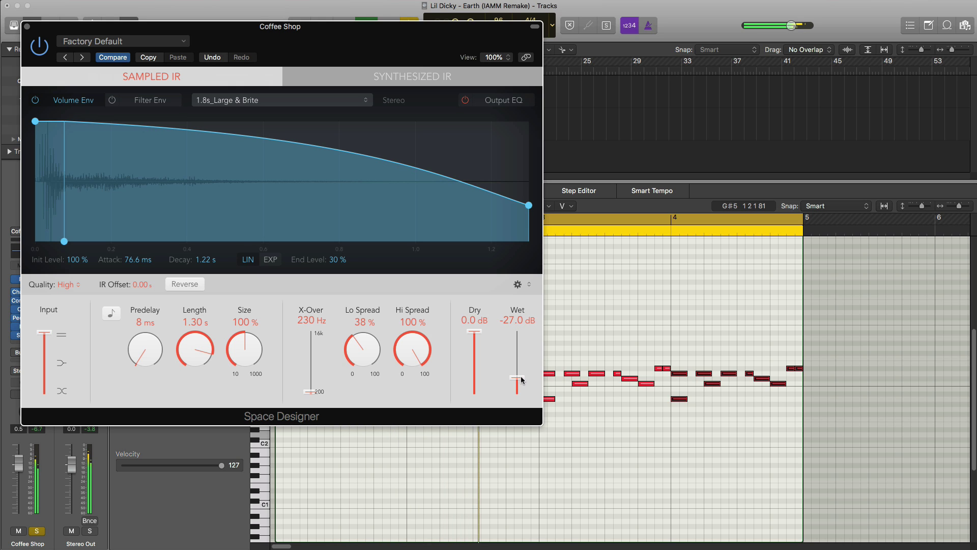
click(27, 26)
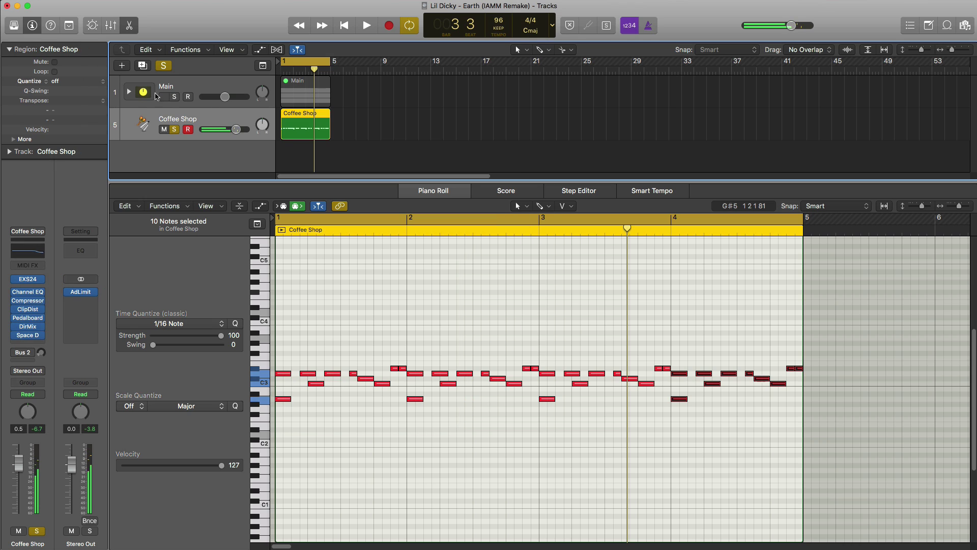
Solo the Main stack as well and set the Coffee Shop track volume to 0.7 dB while auditioning both.
click(174, 97)
key(space)
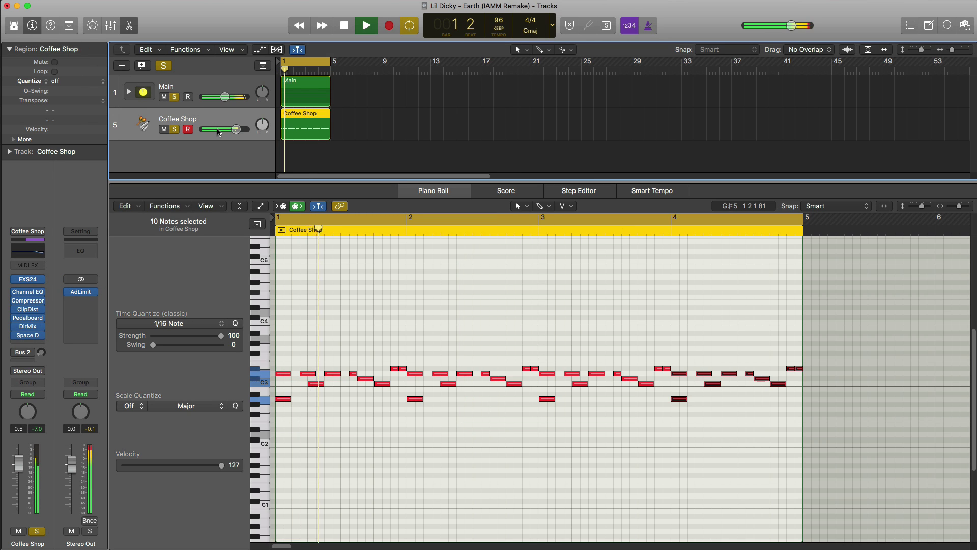
drag(218, 132, 219, 133)
key(space)
Duplicate the Coffee Shop track with its settings, give the copy an empty four-bar region, and bypass its Space Designer.
click(144, 66)
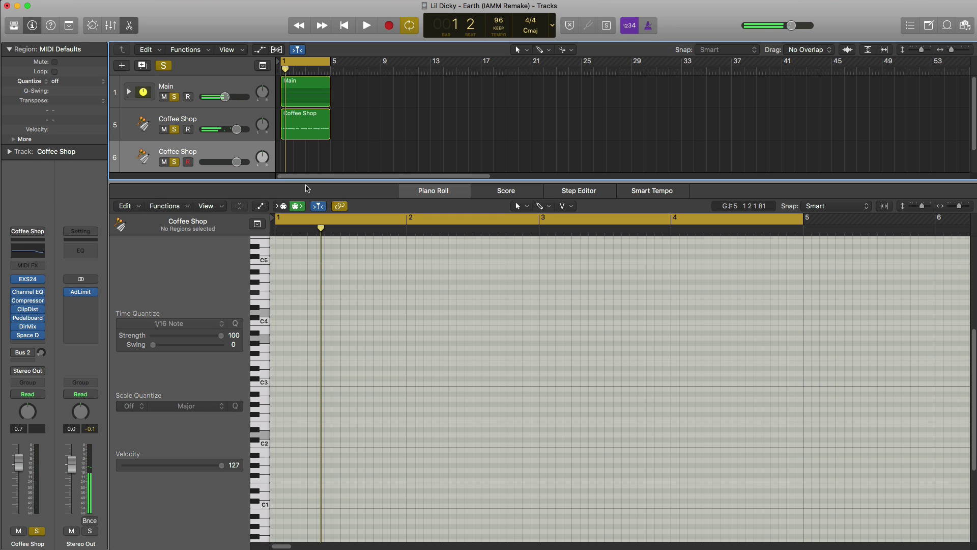
key(e)
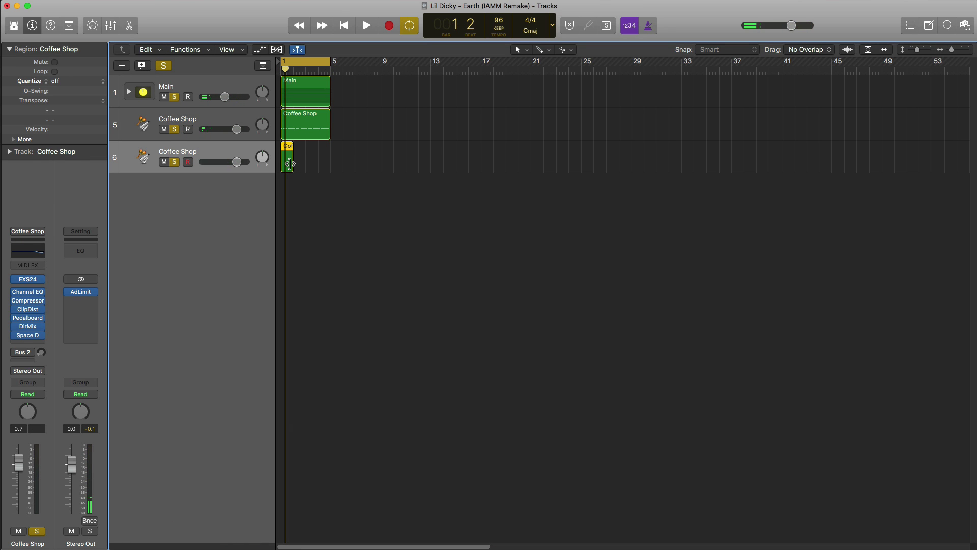
drag(290, 163, 330, 166)
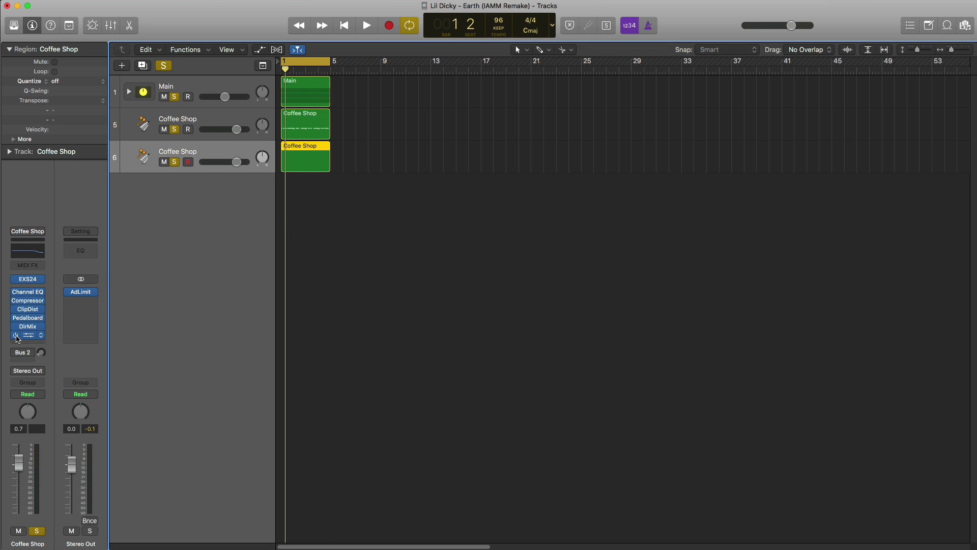
Fill the new Coffee Shop region with D#1 eighth notes on beats 2 and 4 of all four bars.
double_click(312, 156)
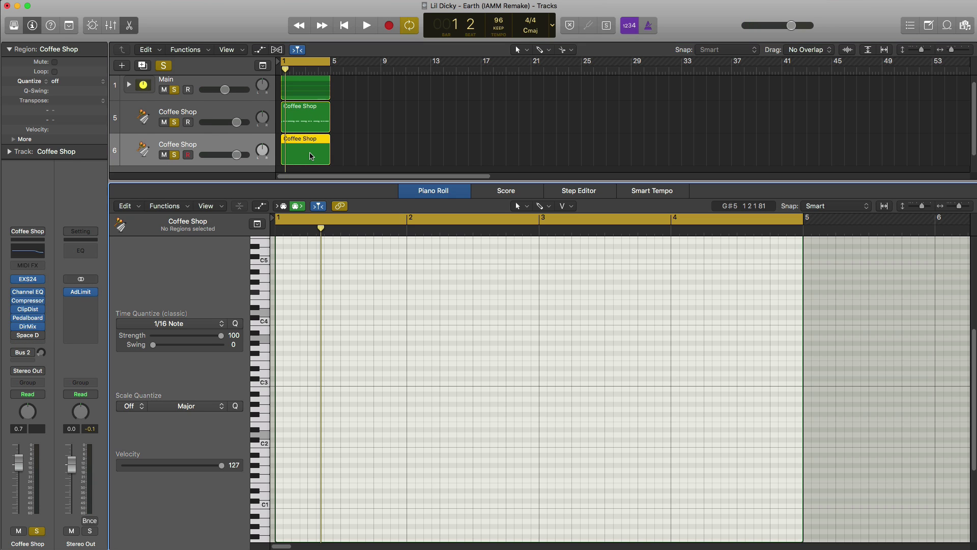
scroll(312, 377, down, 3)
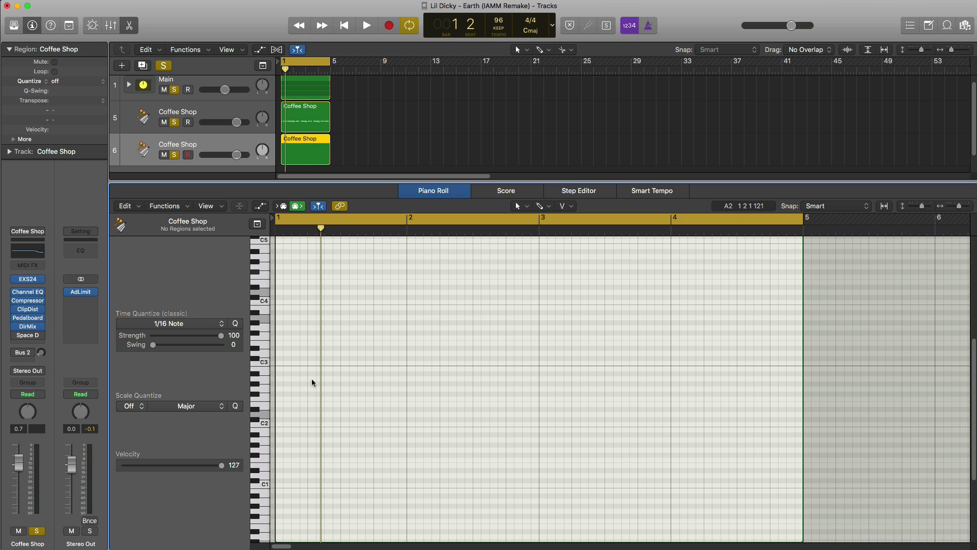
mouse_move(313, 413)
mouse_down()
mouse_move(314, 478)
mouse_move(316, 466)
mouse_up()
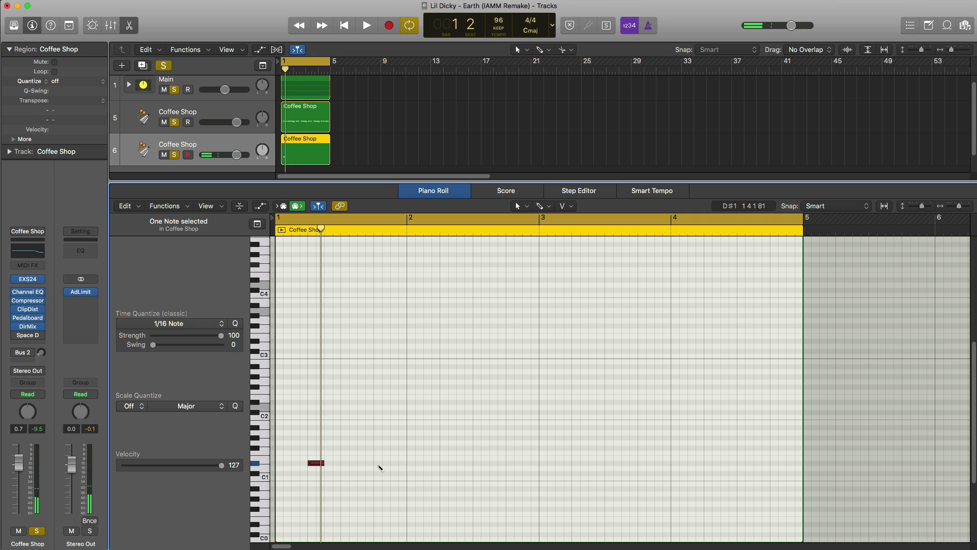
drag(396, 476, 302, 450)
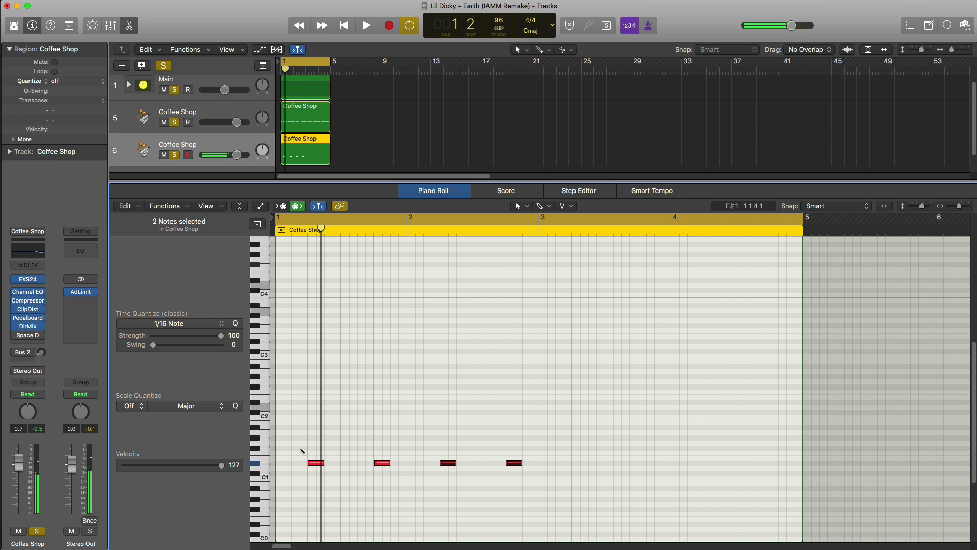
Audition the layered percussion and raise the second Coffee Shop track's volume to 1.2 dB.
key(space)
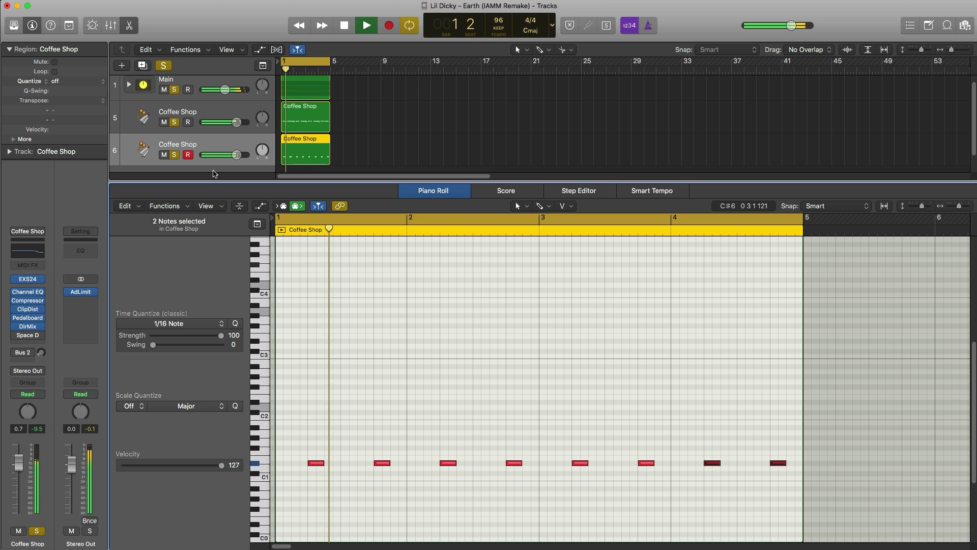
drag(233, 158, 241, 161)
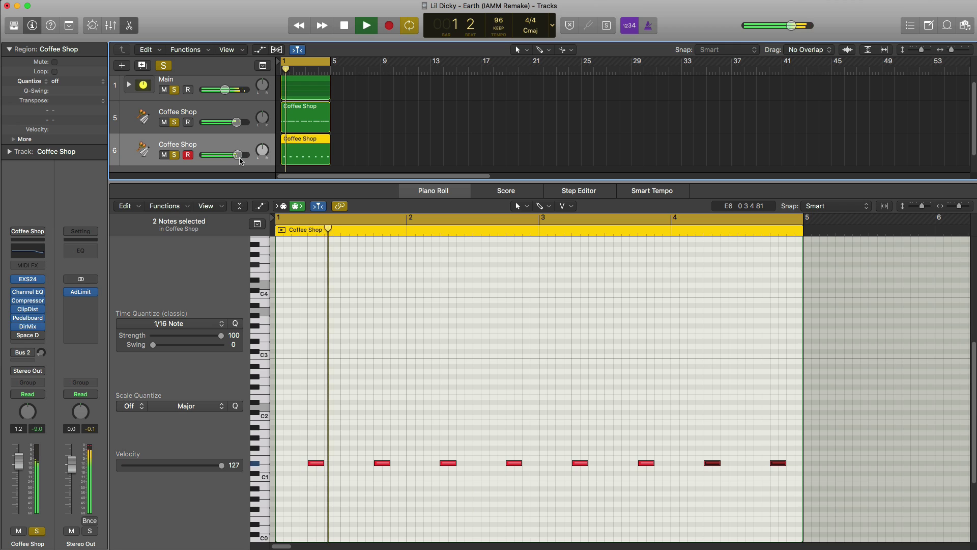
key(space)
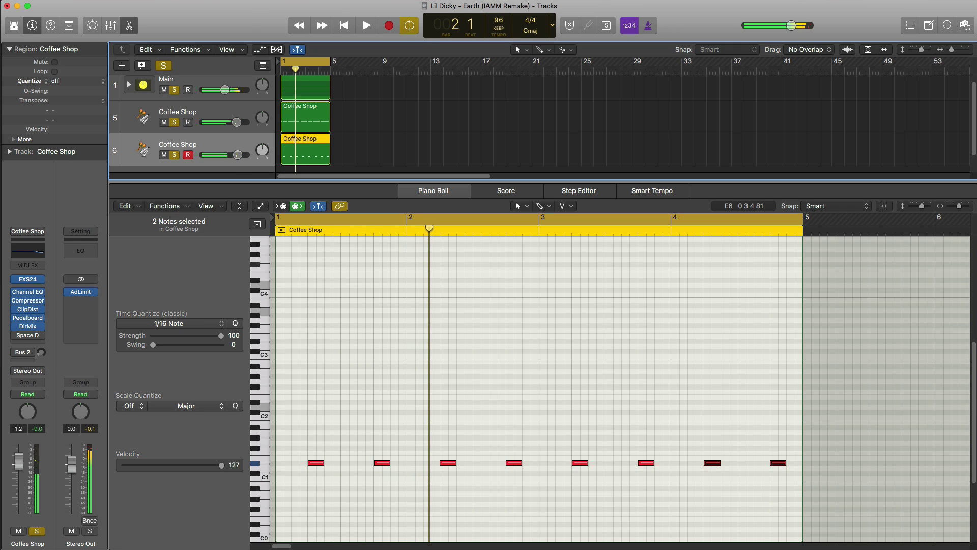
Turn off all track solos, duplicate the second Coffee Shop track, and show the sound library for the new track.
key(x)
key(x)
key(super+d)
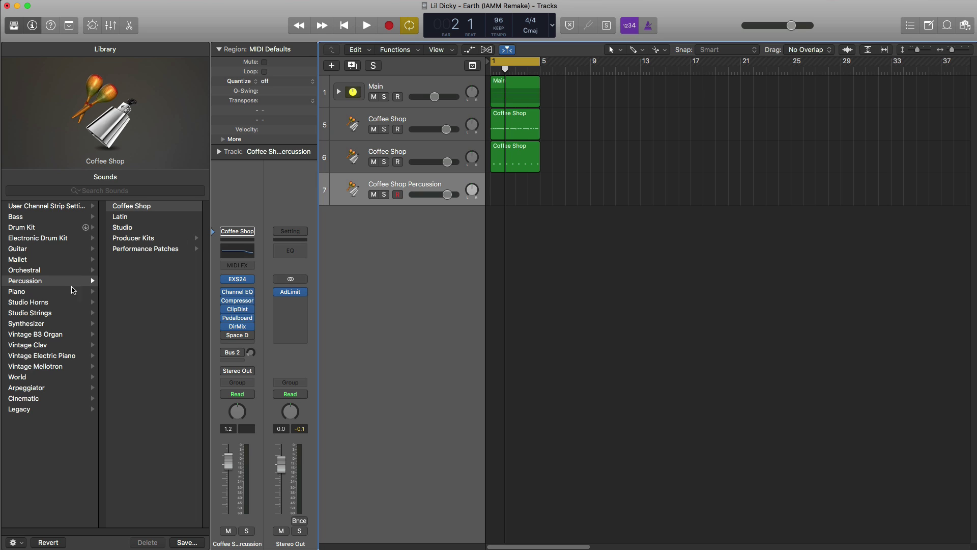
Load the Timpani sound from the Orchestral Percussion sounds on the new track and create an empty four-bar region at bar 1.
click(76, 270)
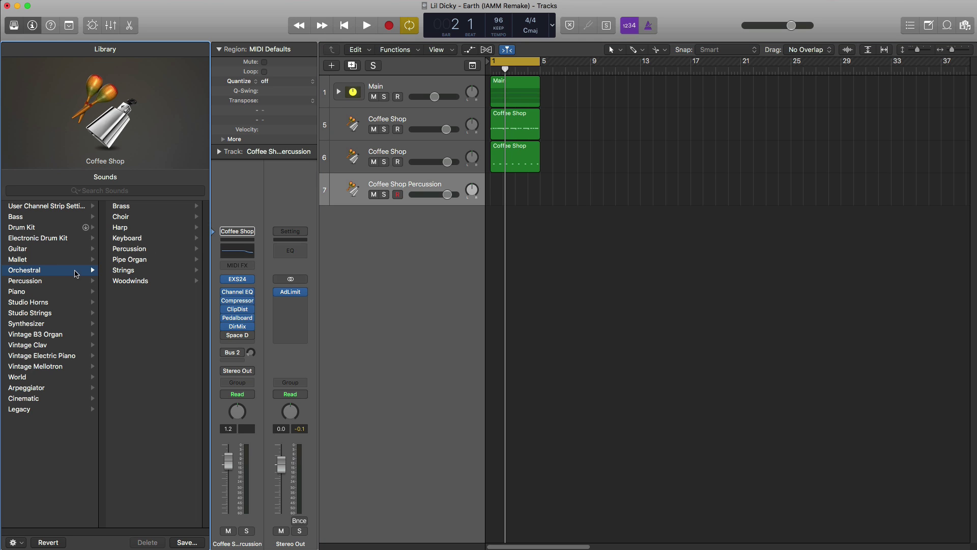
click(130, 249)
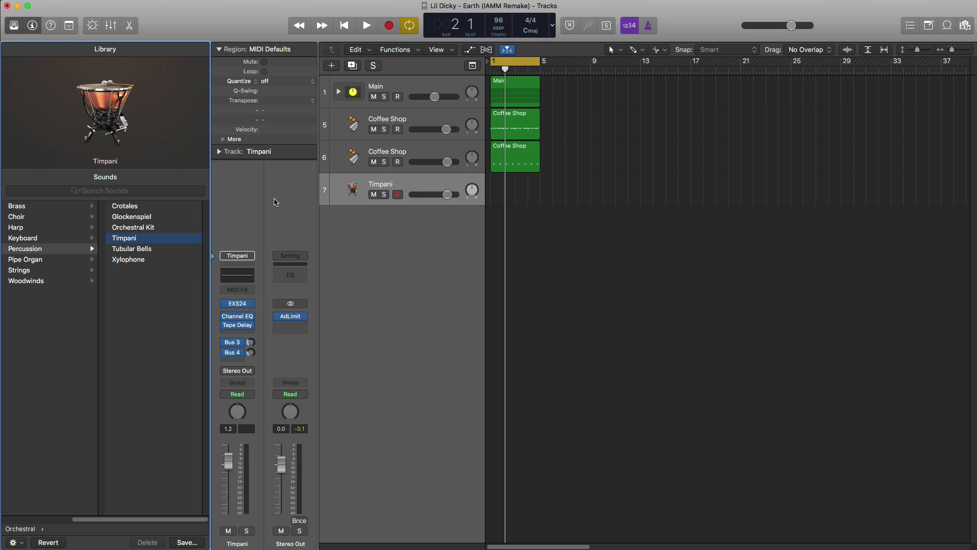
click(502, 199)
drag(503, 193, 537, 194)
Place D0 eighth notes on the first beat of all four bars in the Timpani region.
key(e)
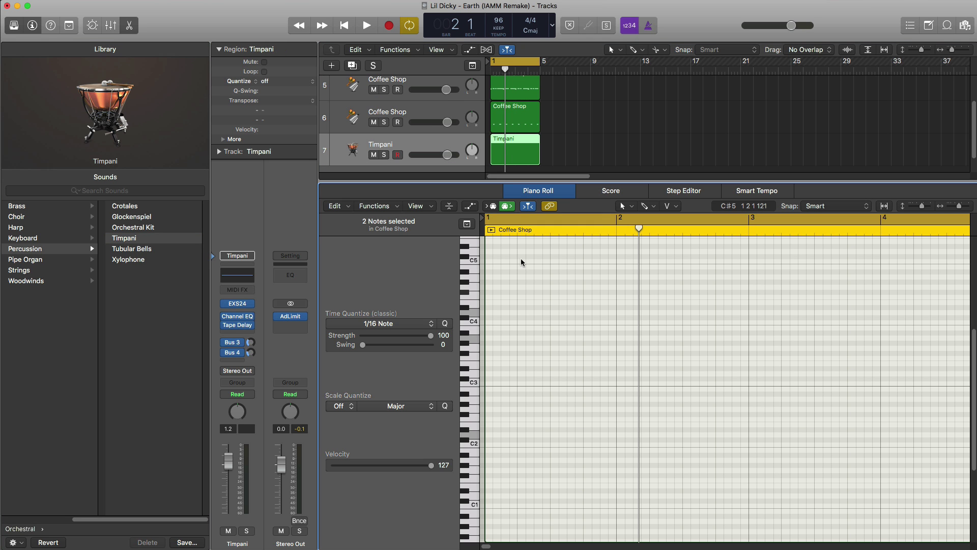
key(space)
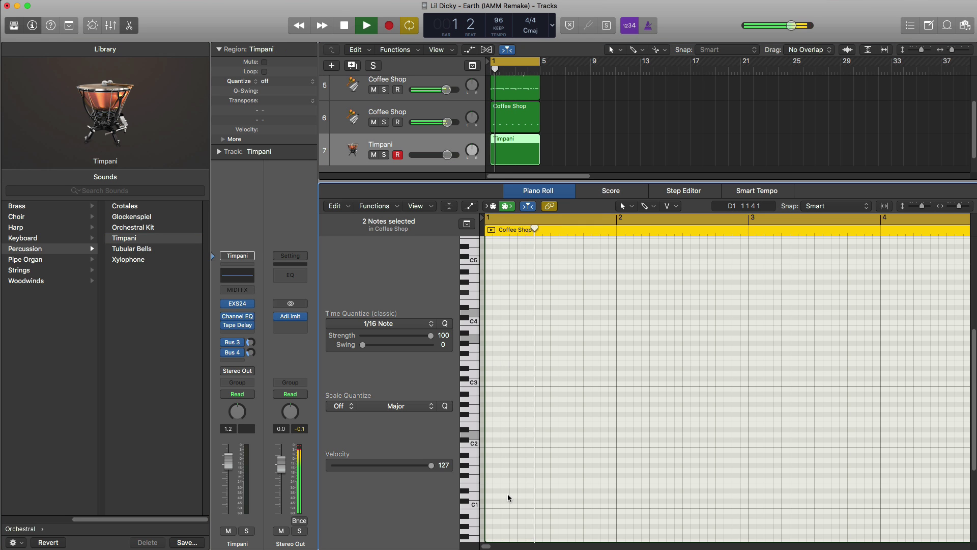
key(space)
scroll(492, 498, down, 5)
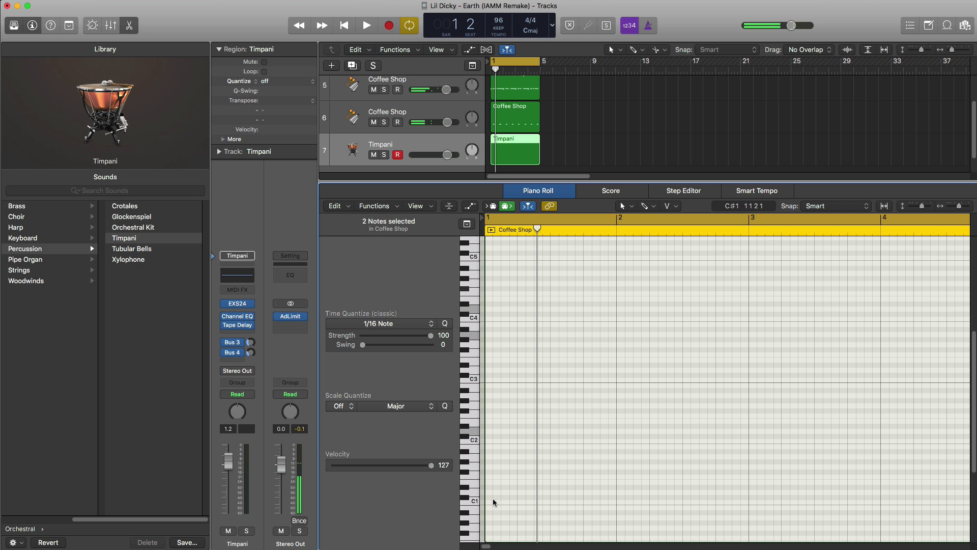
click(492, 491)
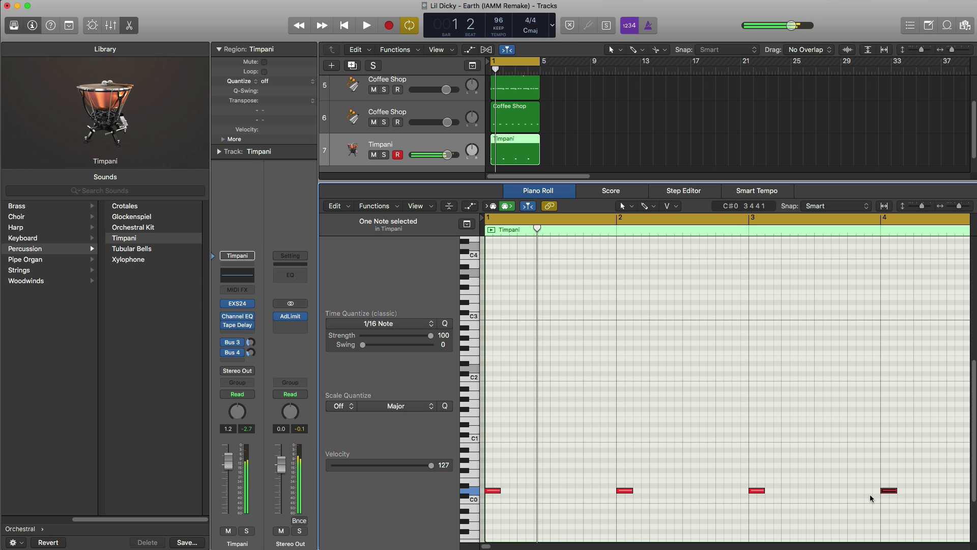
Audition the timpani with the other tracks and lower the Timpani track's volume to -4.5 dB.
key(space)
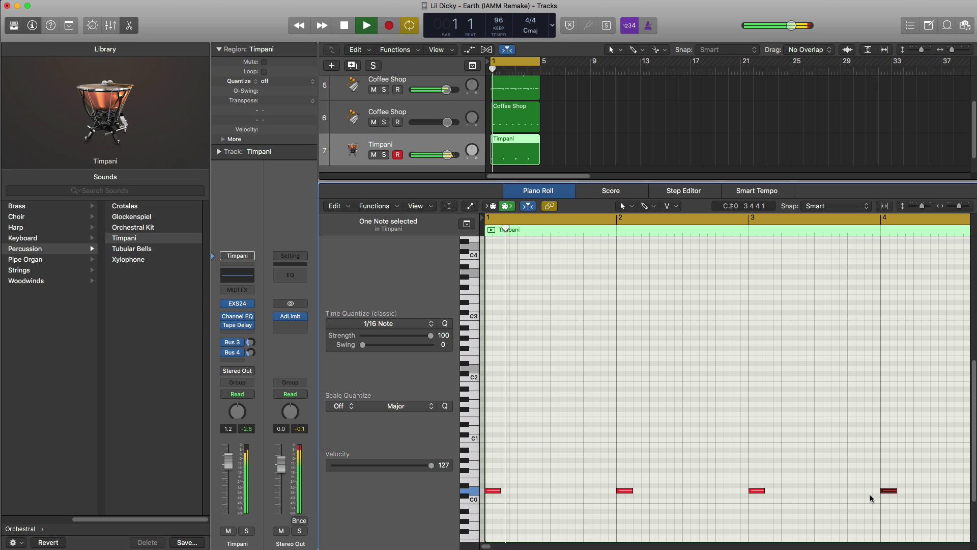
key(e)
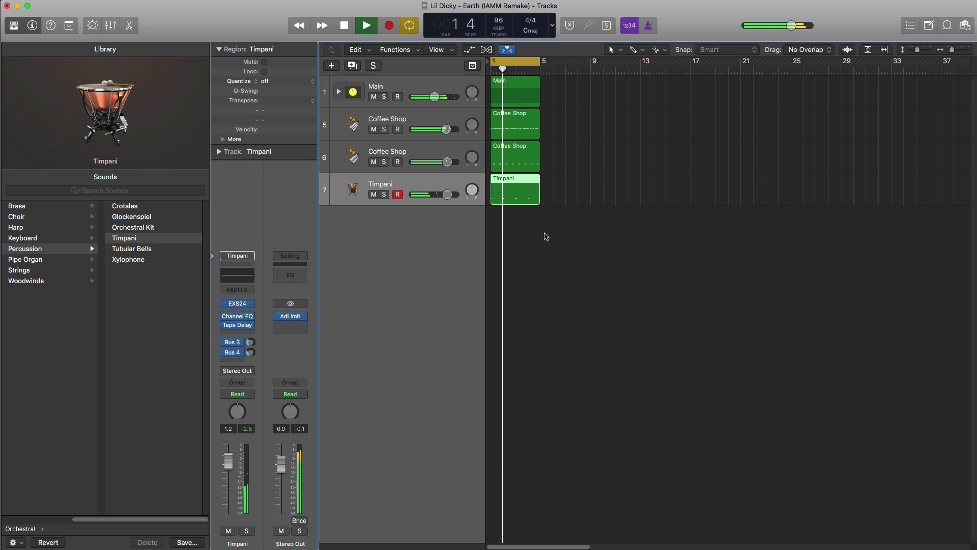
drag(447, 195, 434, 194)
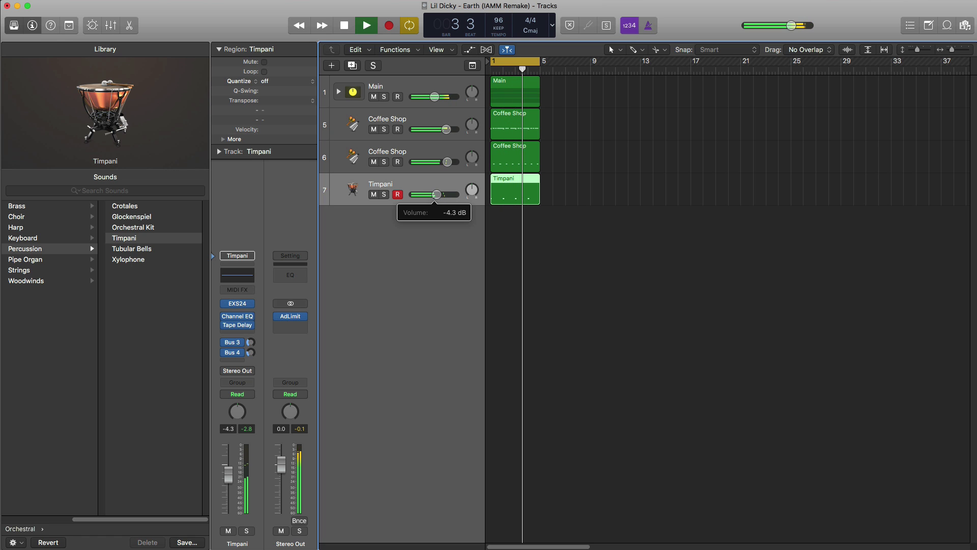
click(437, 195)
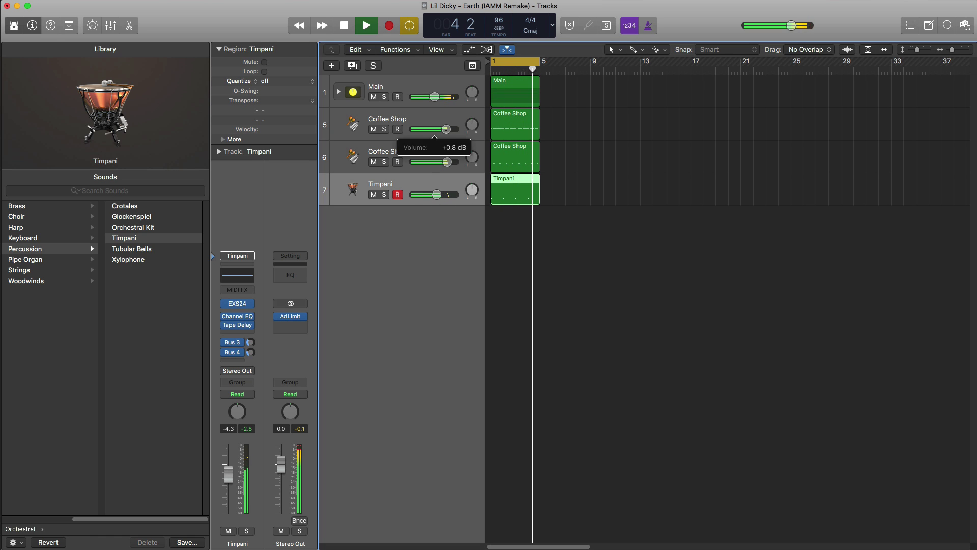
drag(436, 198, 436, 199)
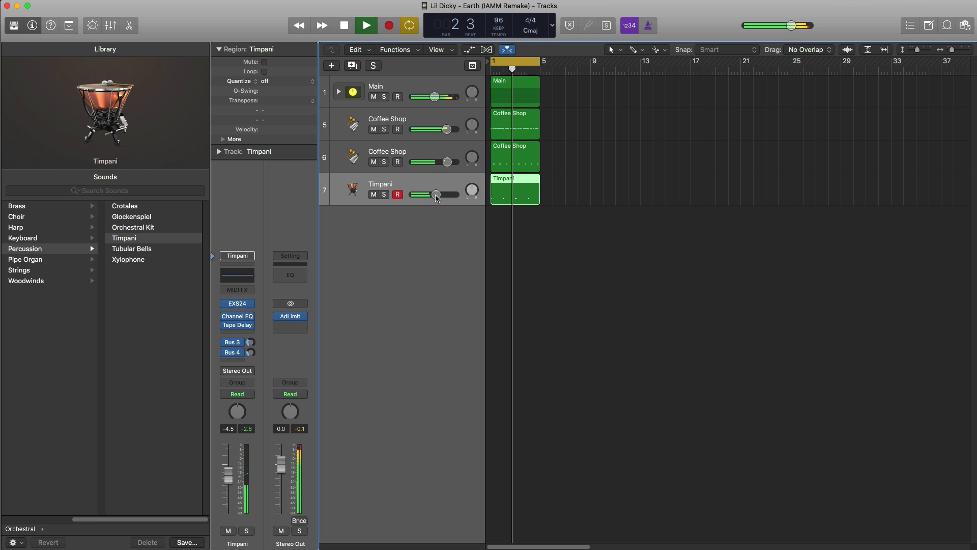
key(space)
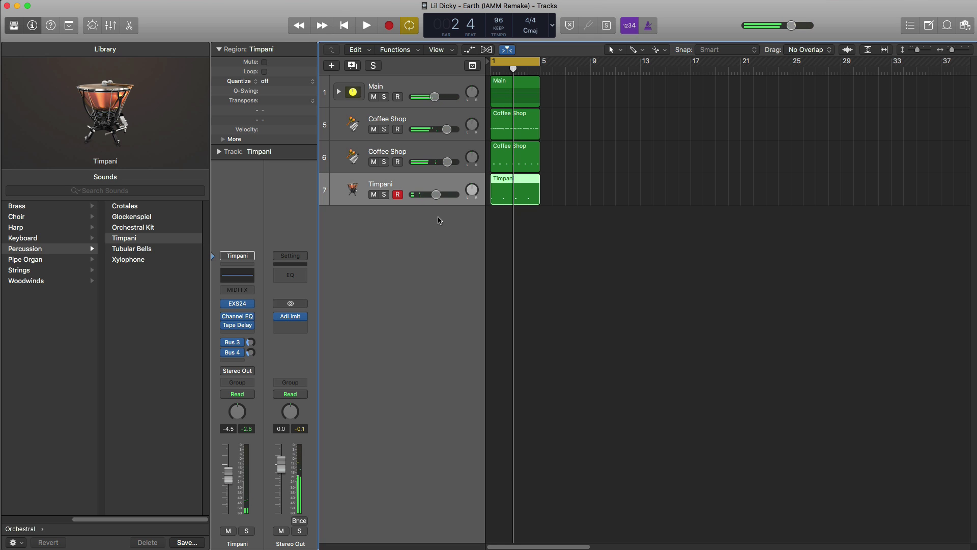
Search the Apple Loops for "jungle" and place the Jungle Day loop on a new track at bar 1.
click(948, 28)
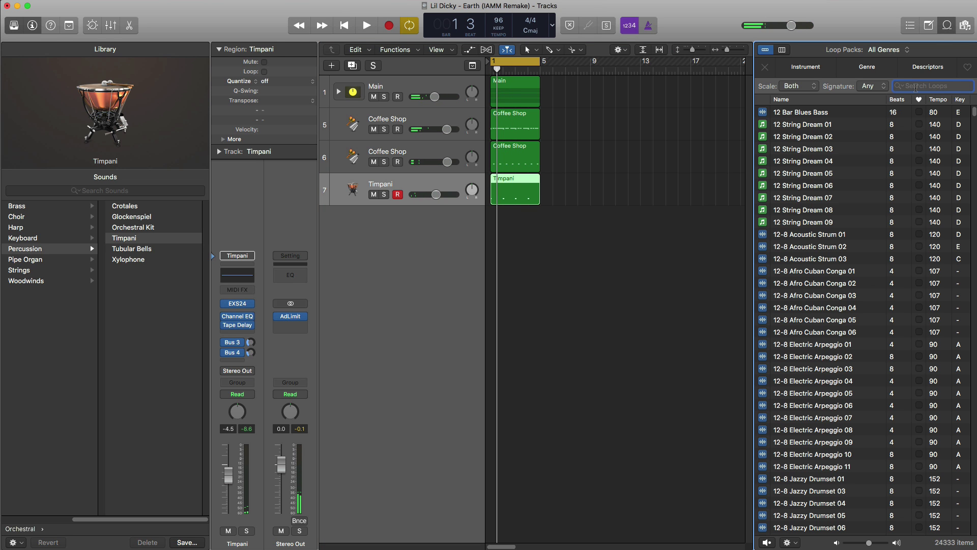
text(jungle)
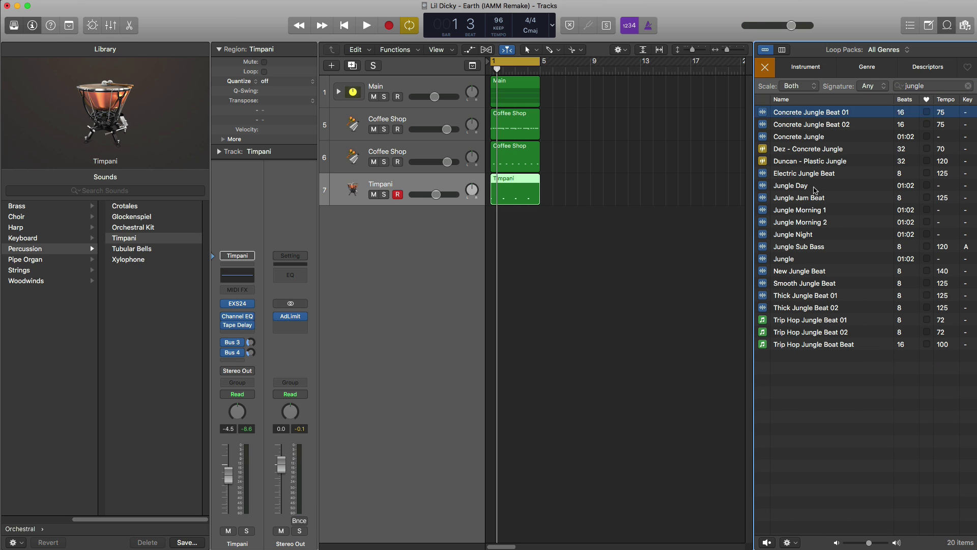
click(815, 186)
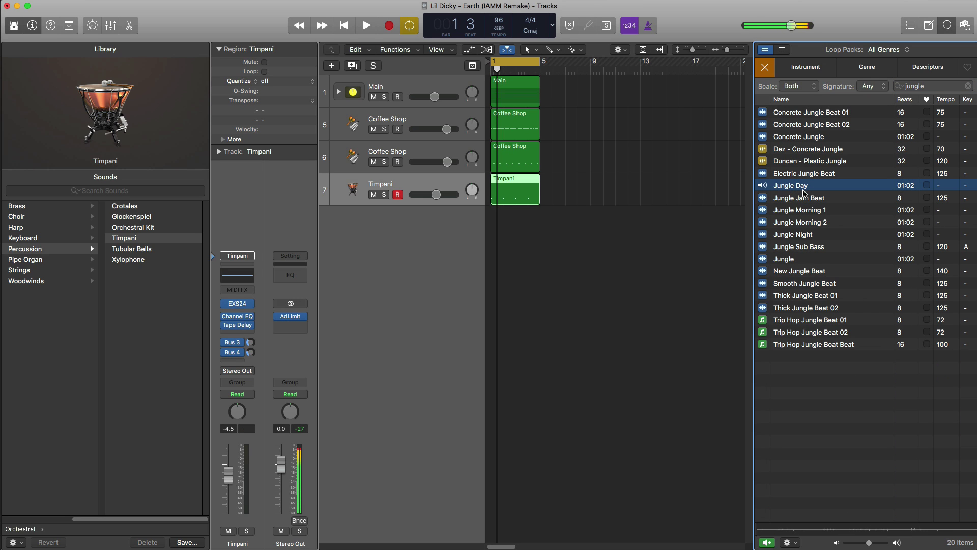
click(803, 238)
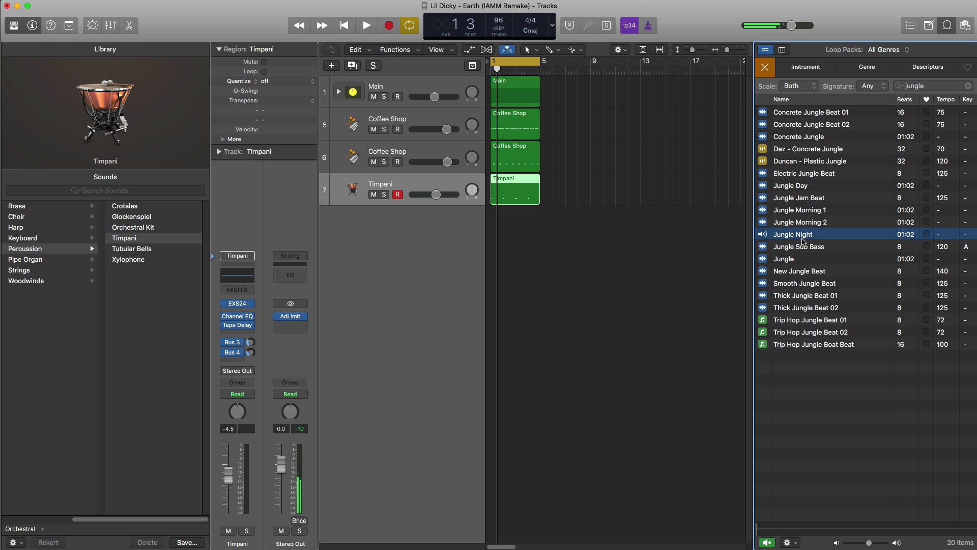
click(798, 187)
drag(799, 192, 534, 245)
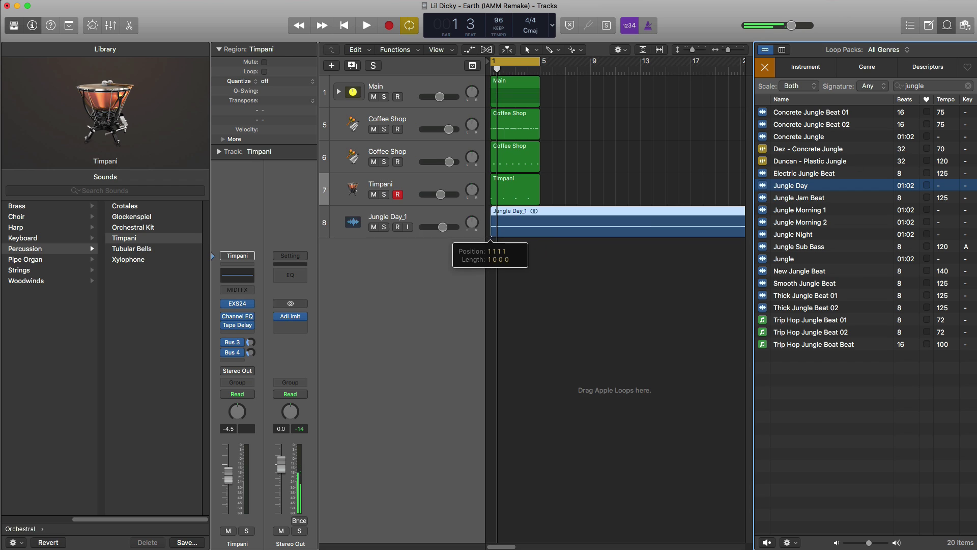
click(947, 26)
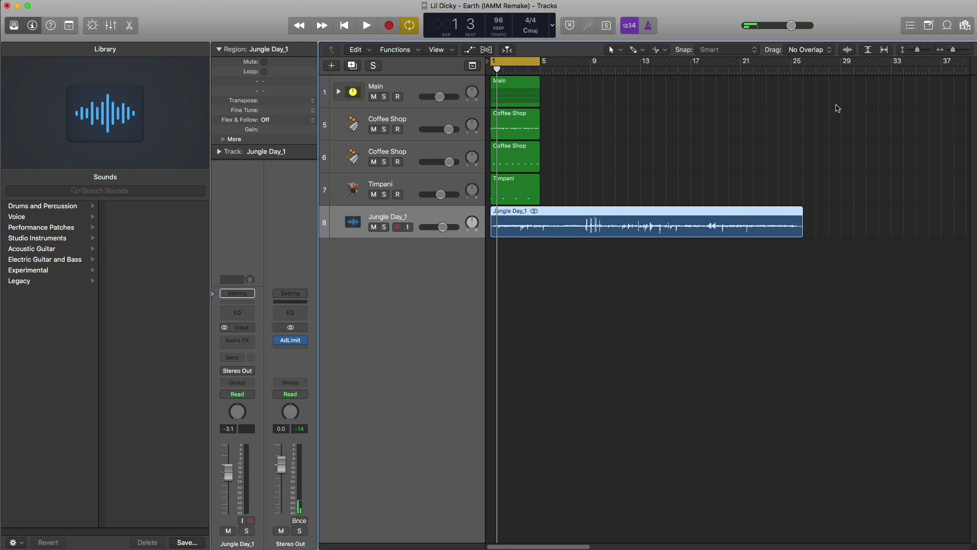
Play the four-bar section to hear the Jungle Day ambience against the other tracks.
key(z)
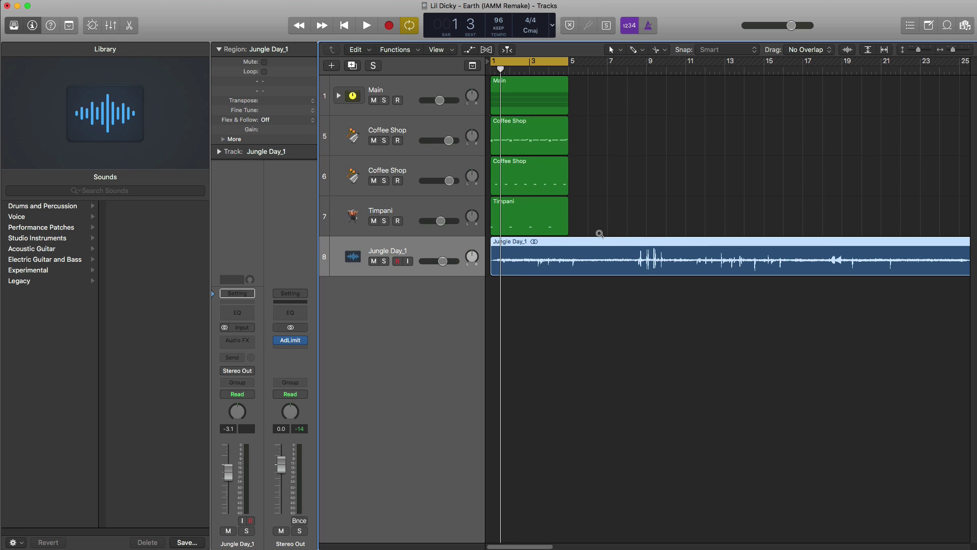
scroll(600, 234, down, 1)
key(space)
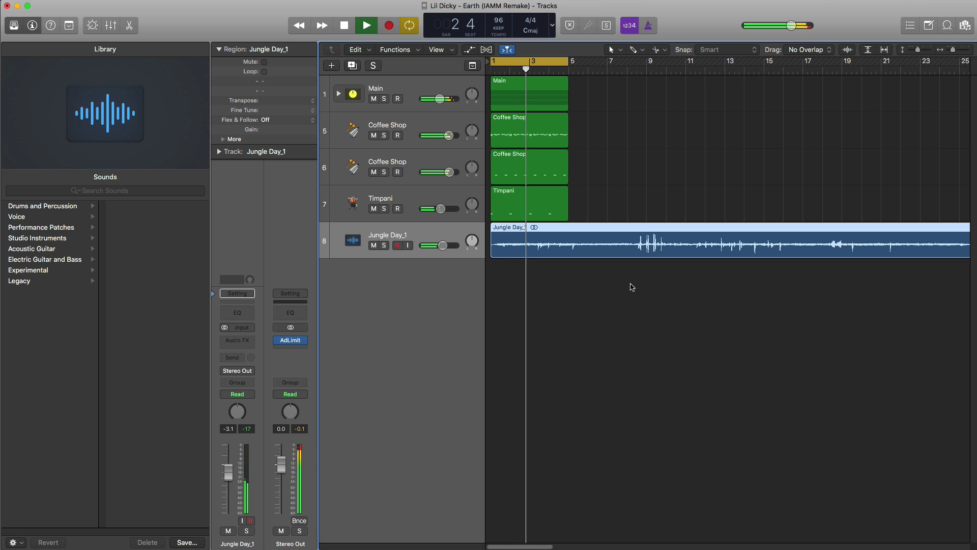
key(space)
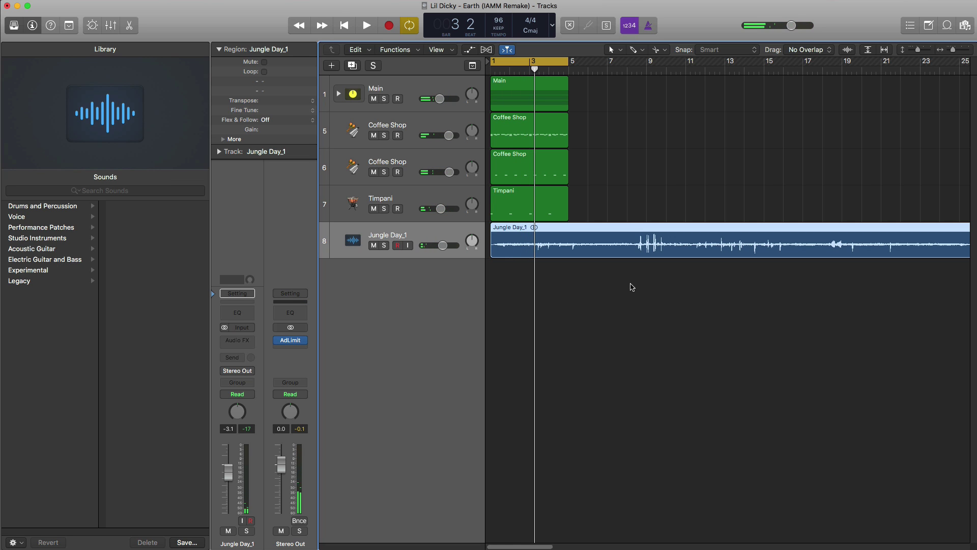
Add a Channel EQ to the Jungle Day track and set its low cut to 215 Hz.
click(236, 314)
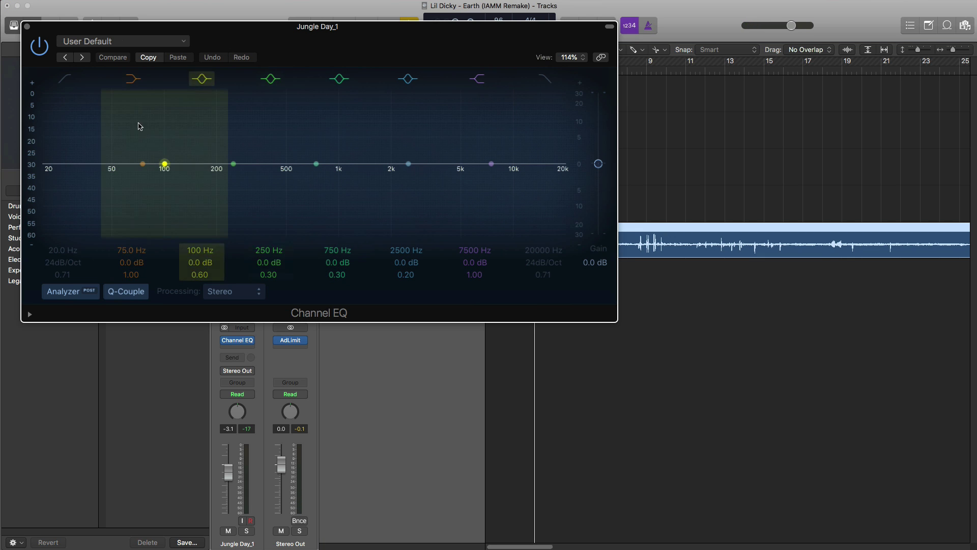
click(66, 80)
key(space)
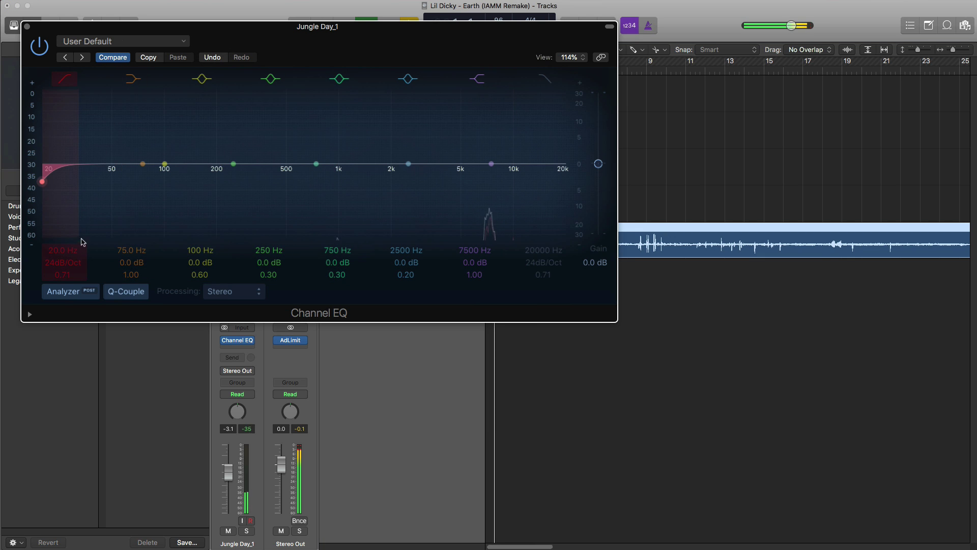
drag(74, 143, 240, 143)
drag(208, 181, 219, 181)
drag(64, 250, 65, 251)
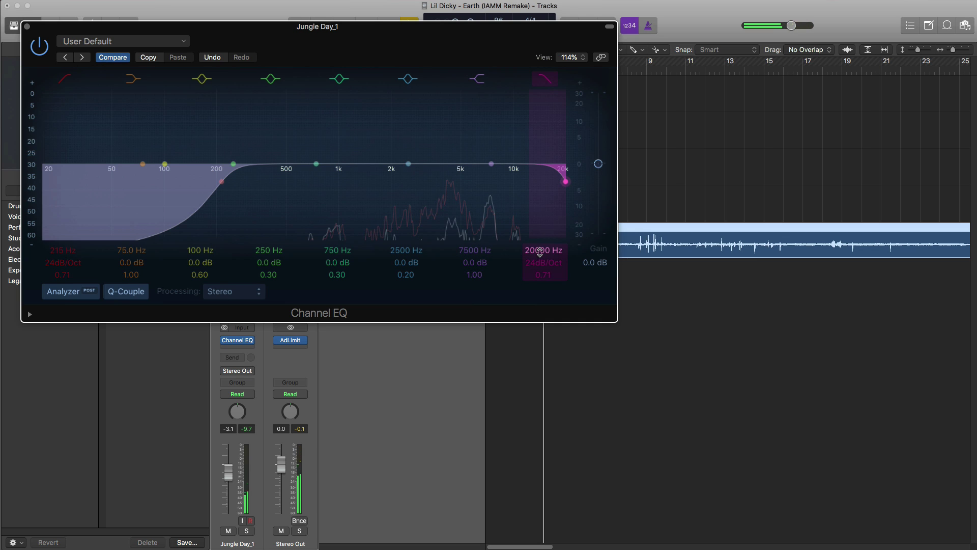
Set the Jungle Day EQ's high cut to 2350 Hz and the track's volume to -2.9 dB.
drag(540, 251, 540, 283)
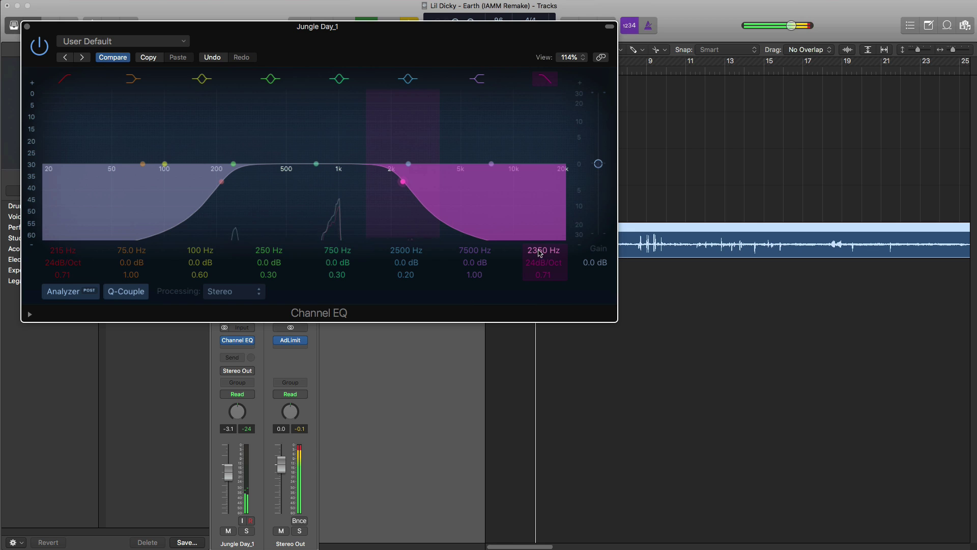
click(27, 27)
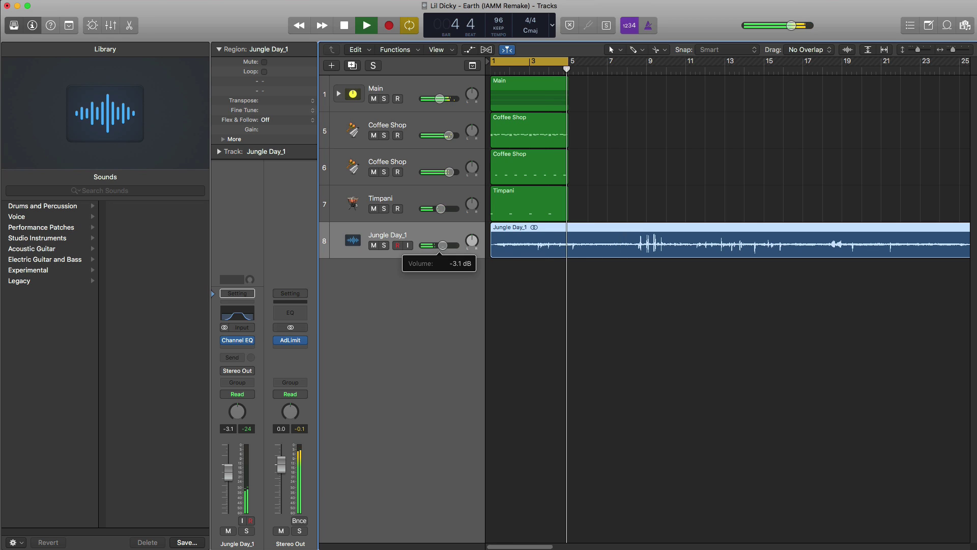
drag(443, 246, 446, 249)
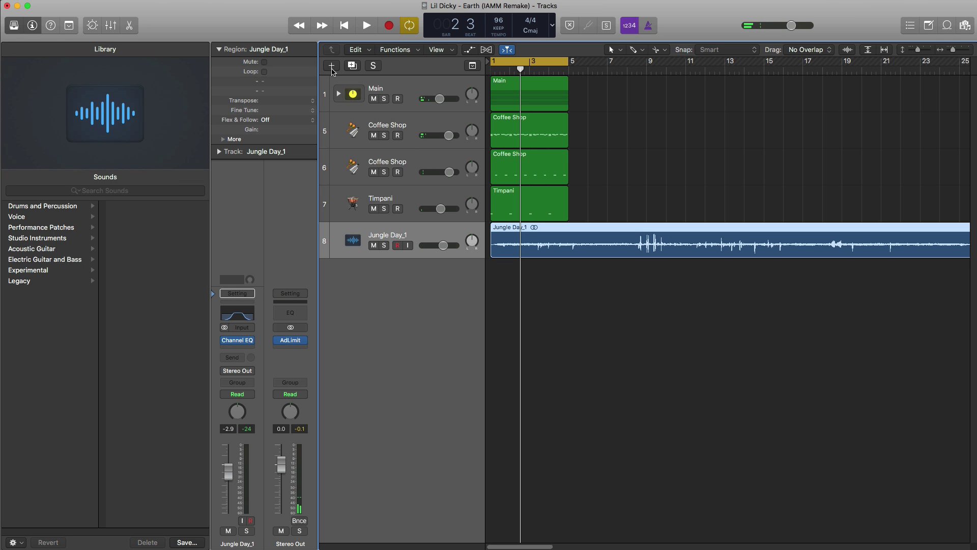
Add a software instrument track with an empty four-bar region and load the Church Choir sound on it.
click(331, 65)
key(Return)
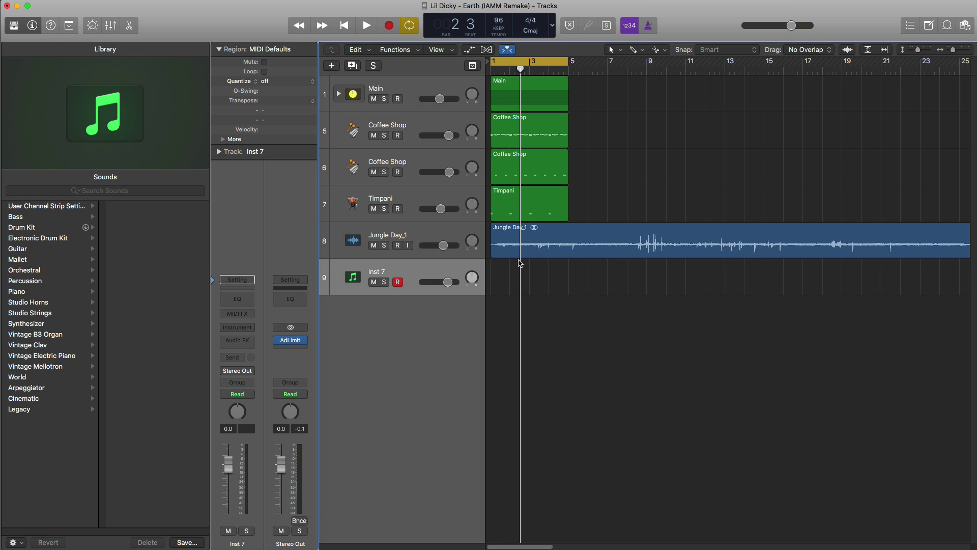
drag(516, 286, 568, 286)
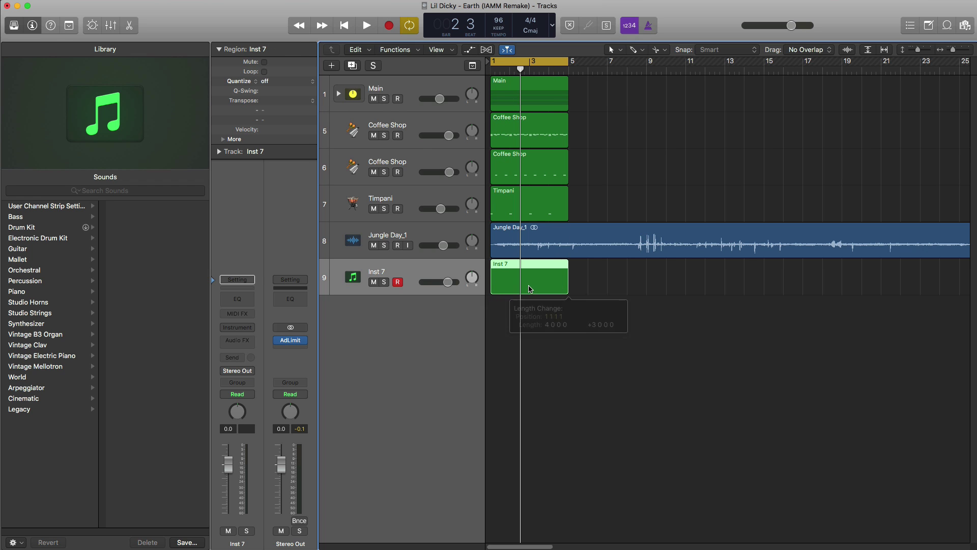
double_click(529, 289)
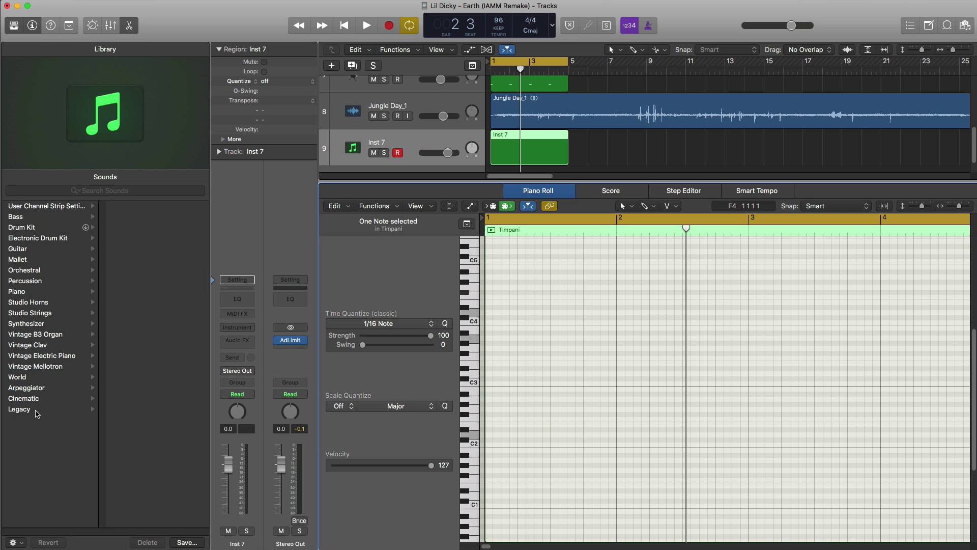
click(46, 271)
click(136, 219)
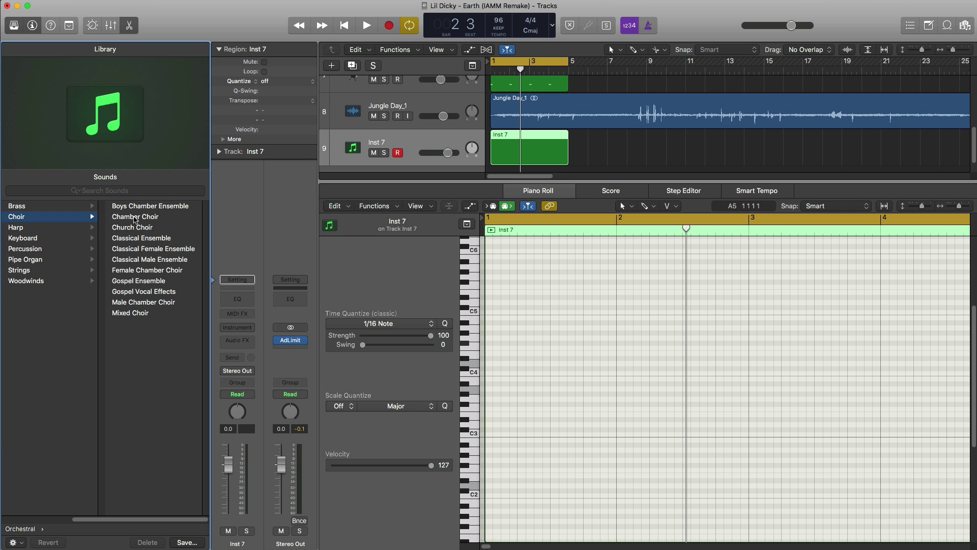
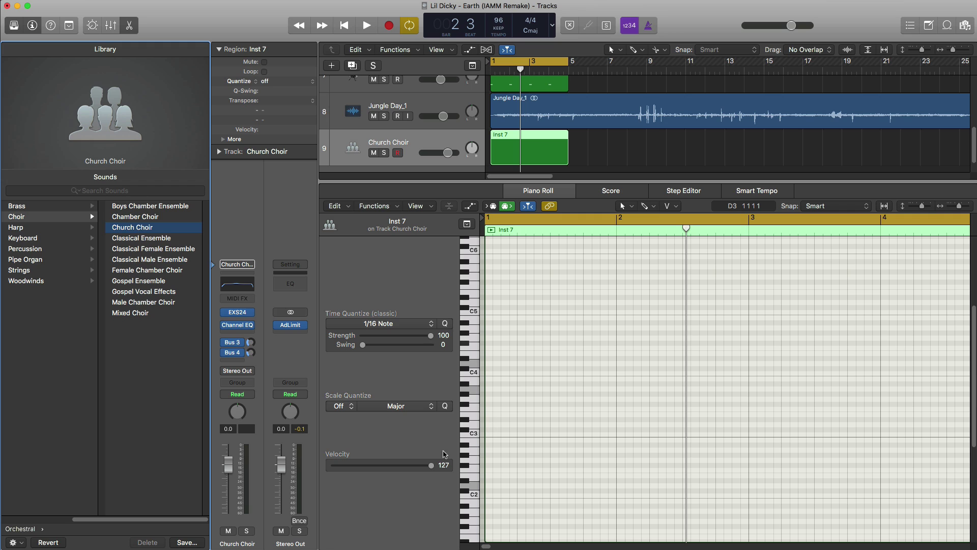
Set the note velocity to 80 and draw one-bar choir notes D3, G2, B2 and A2 across bars 1 to 4.
drag(434, 468, 419, 476)
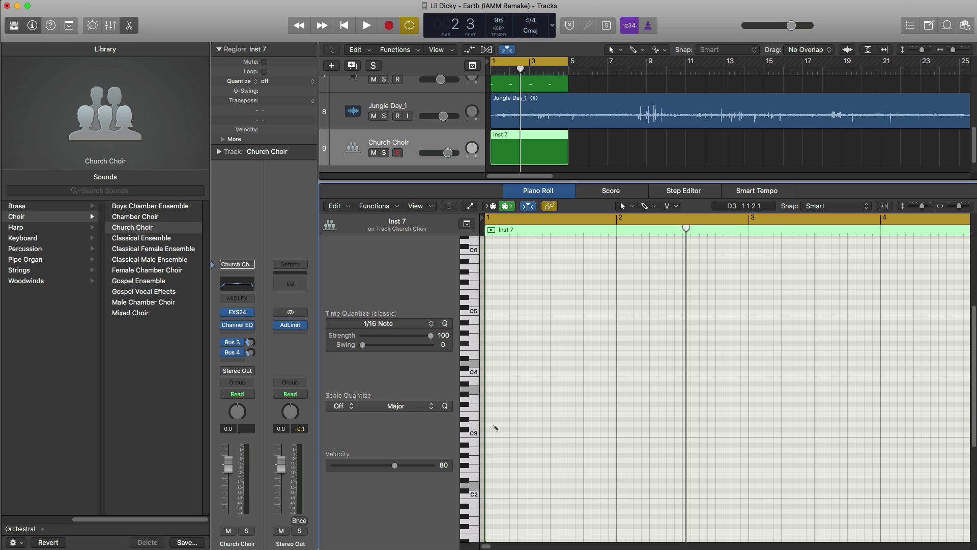
super+click(490, 424)
drag(497, 425, 614, 425)
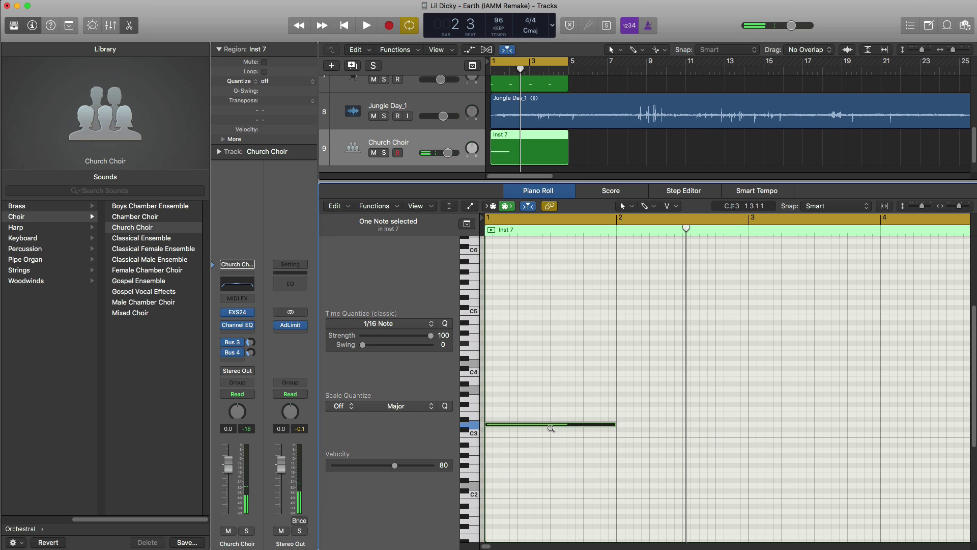
drag(546, 426, 810, 443)
key(space)
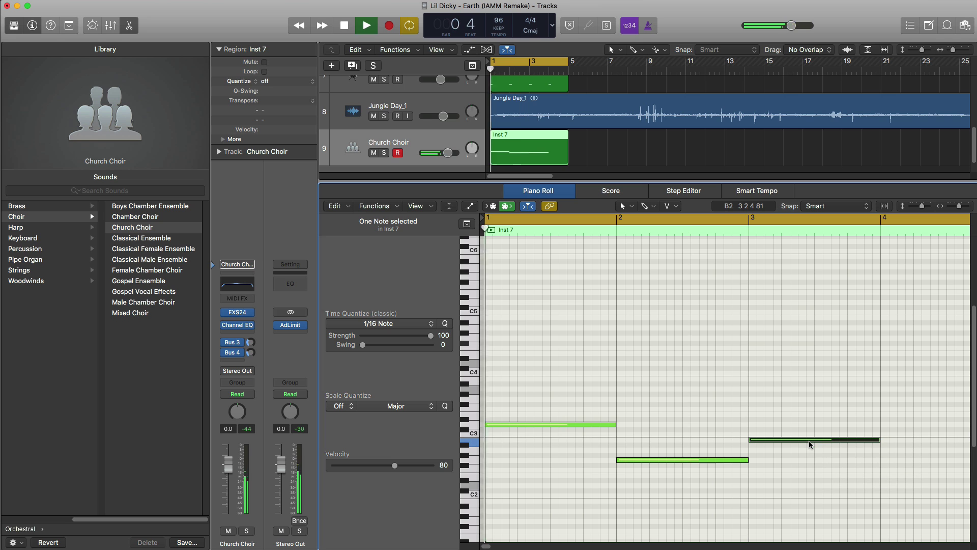
key(super+Left)
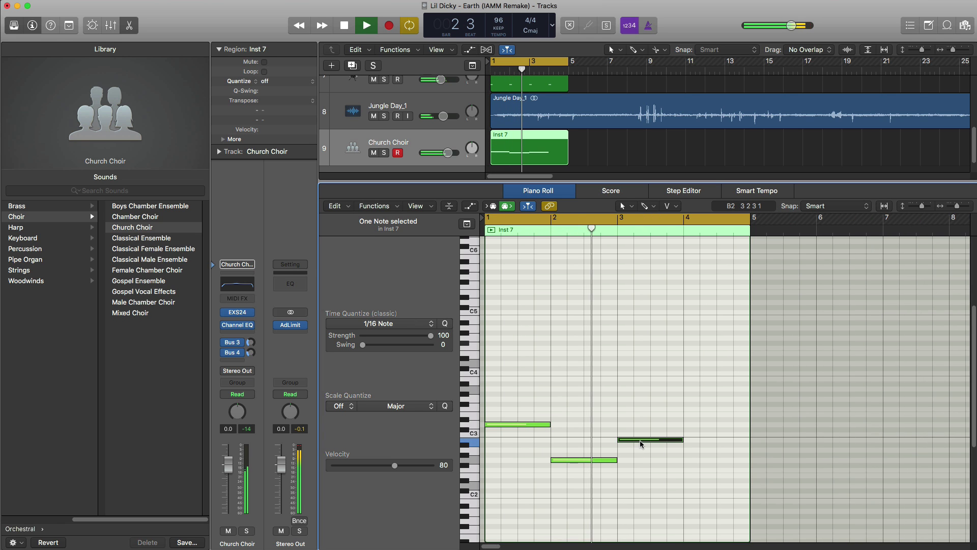
drag(640, 444, 711, 453)
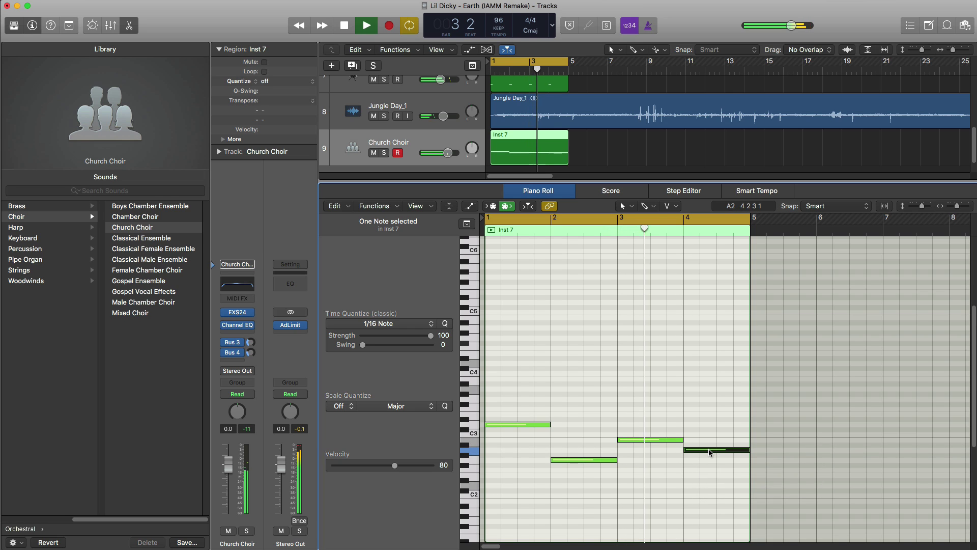
Lower the Church Choir track's volume to -6.0 dB while the section plays.
mouse_move(711, 453)
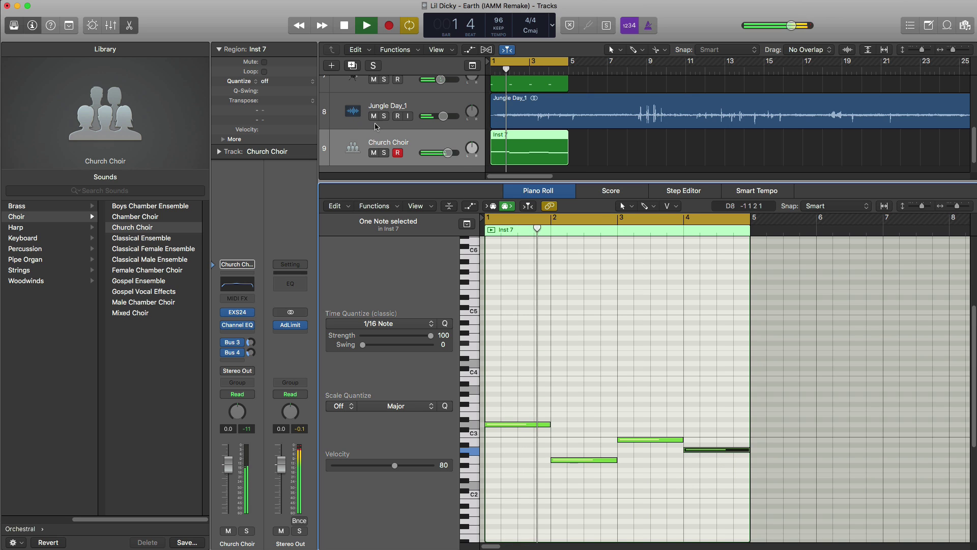
drag(448, 153, 436, 158)
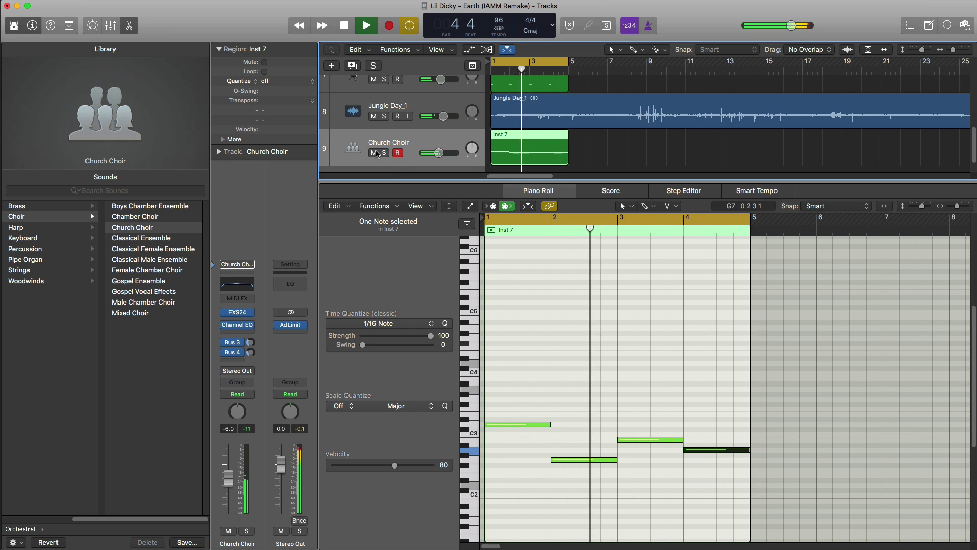
key(space)
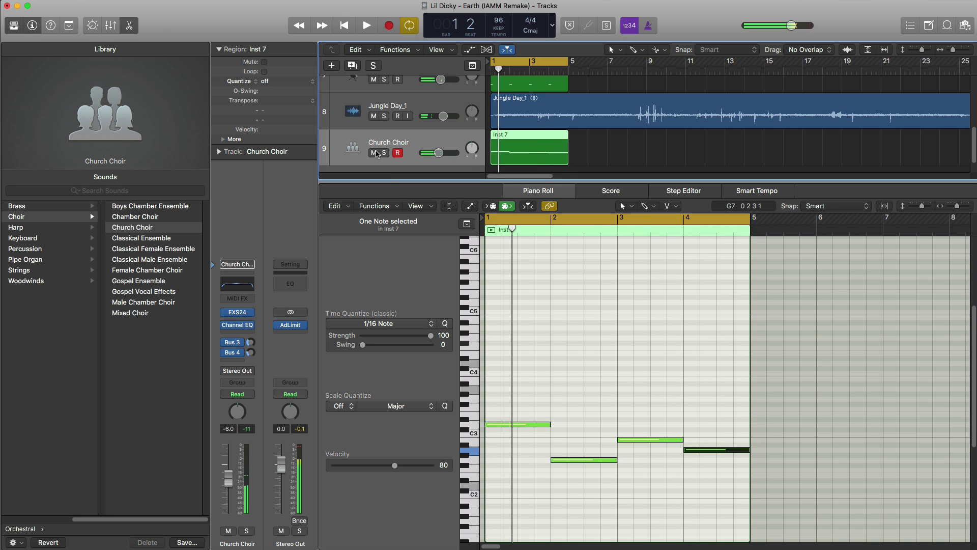
Duplicate the Church Choir track with a copy of its region and load the Gospel Ensemble sound on it.
click(350, 66)
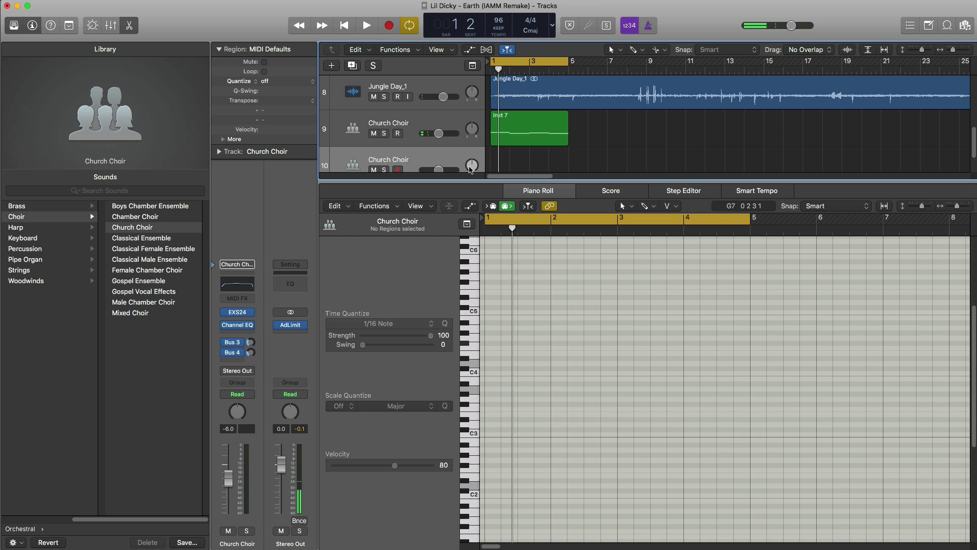
drag(503, 140, 503, 177)
scroll(453, 161, down, 1)
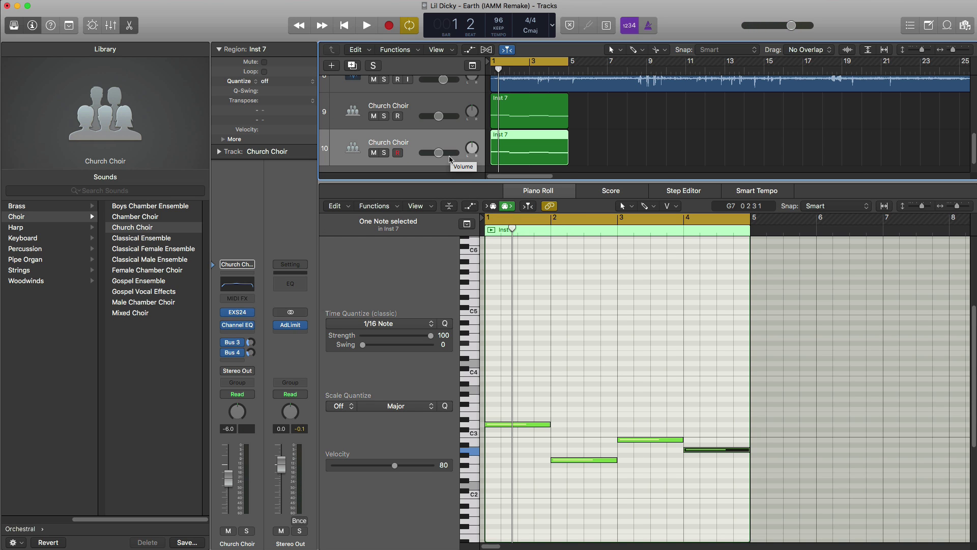
click(152, 282)
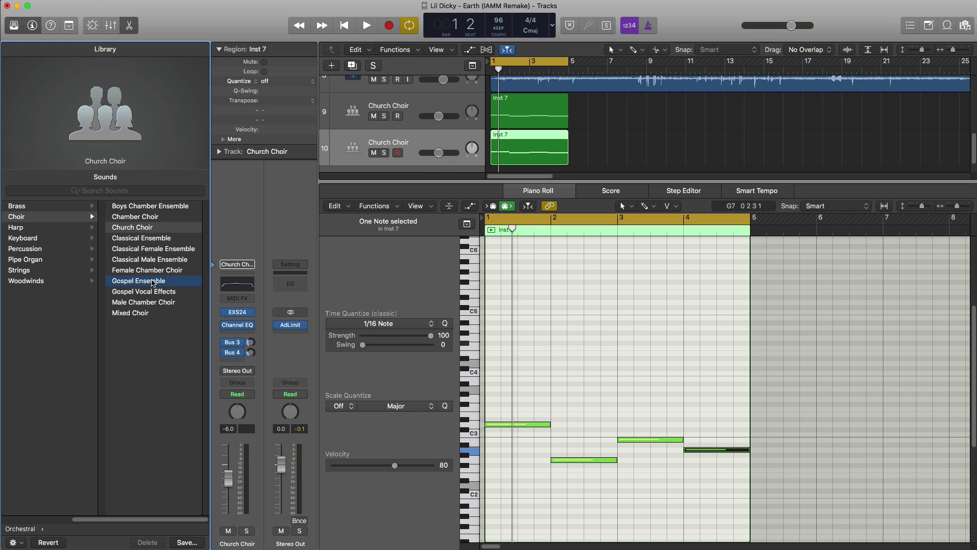
Compare the Gospel Ensemble with the Church Choir in solo and in the full mix, and set its volume to -14.4 dB.
click(385, 153)
key(space)
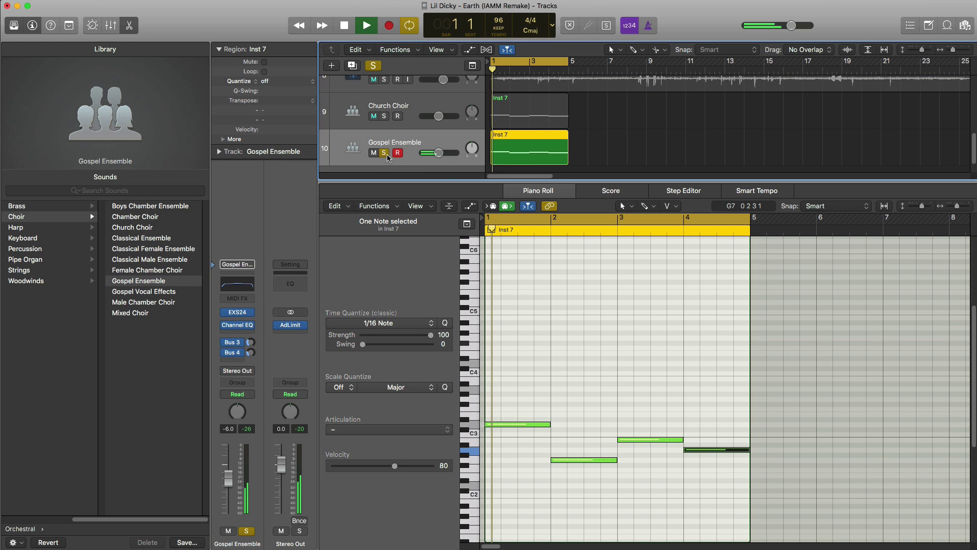
click(385, 117)
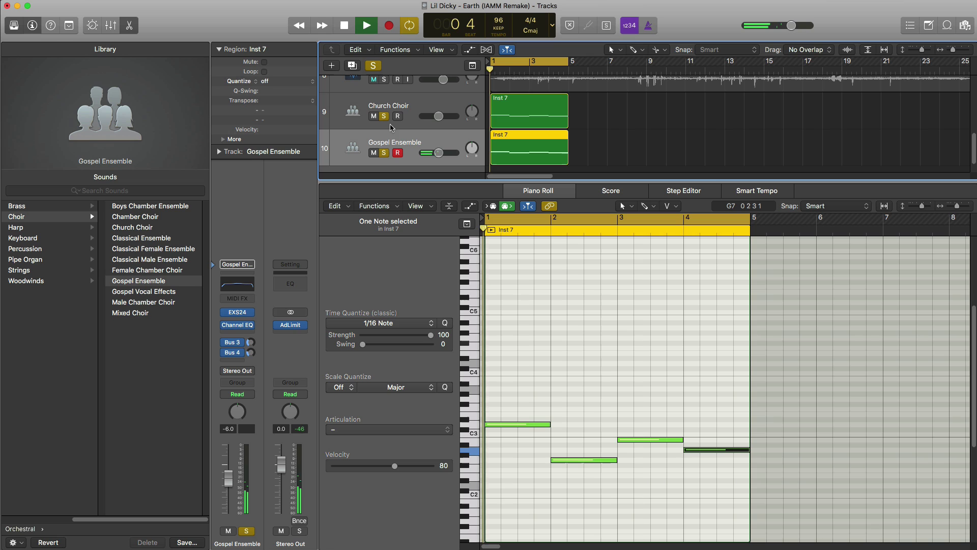
drag(438, 153, 433, 153)
alt+click(384, 152)
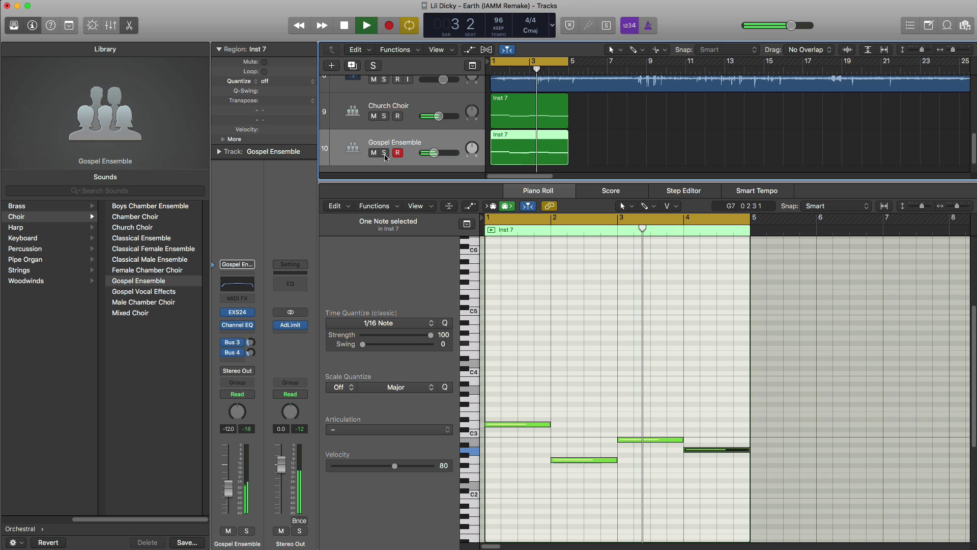
key(x)
key(x)
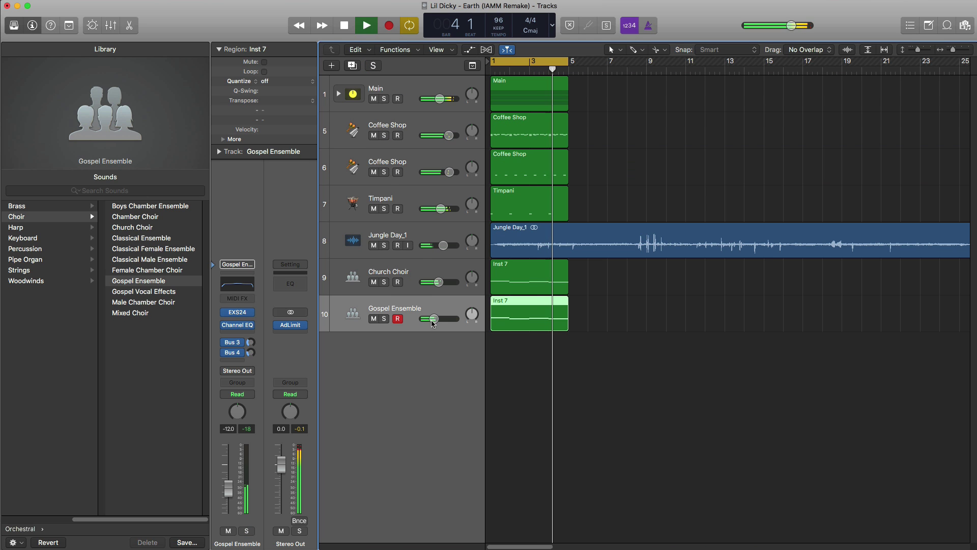
drag(434, 319, 431, 319)
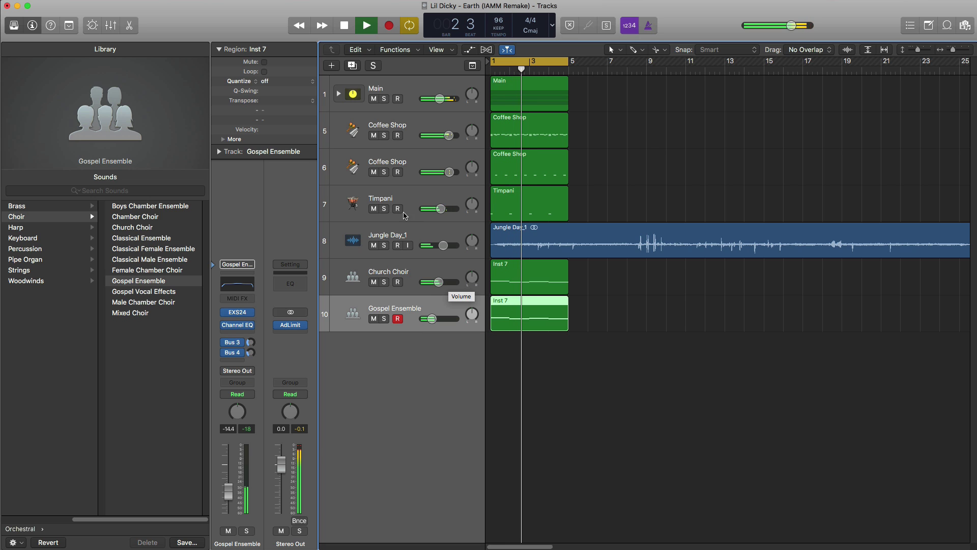
key(space)
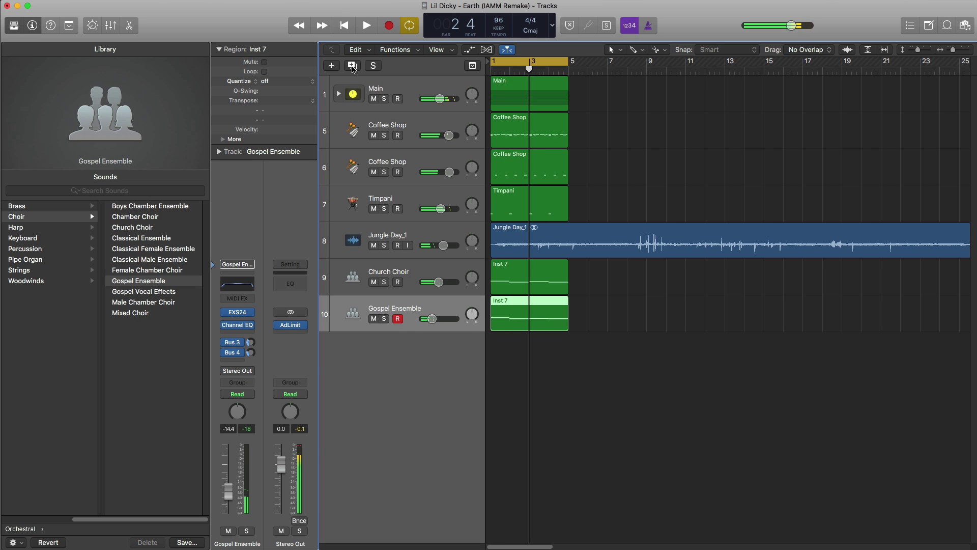
Duplicate the Gospel Ensemble track with a copy of its region and load the Gospel Vocal Effects sound on it.
click(352, 68)
drag(525, 311, 527, 348)
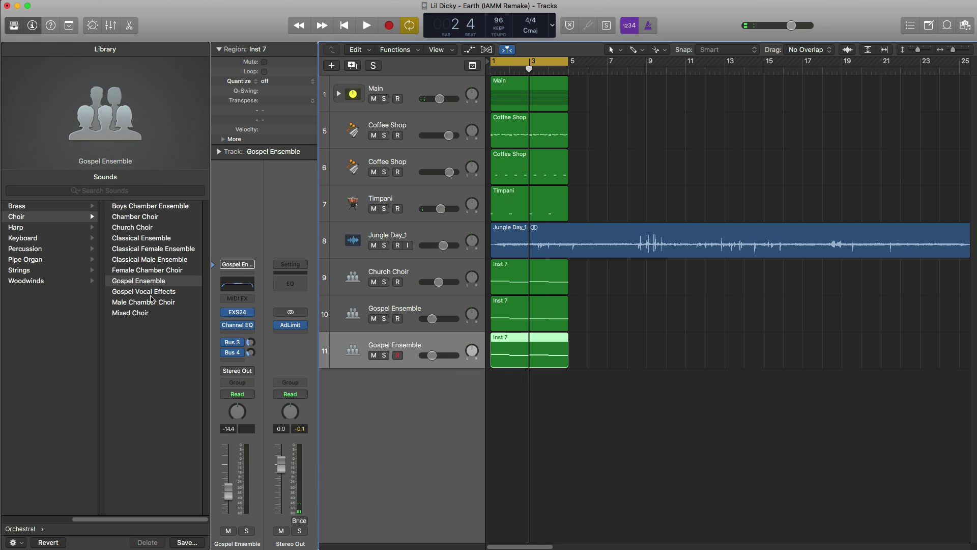
click(150, 294)
click(398, 356)
key(space)
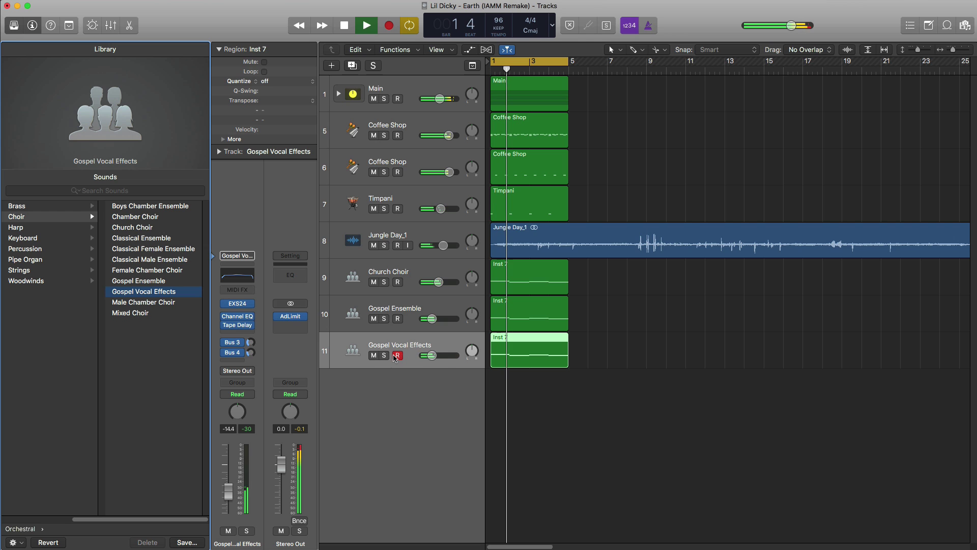
Raise the Gospel Vocal Effects track's volume to -4.8 dB and play it in solo.
drag(430, 356, 429, 356)
key(s)
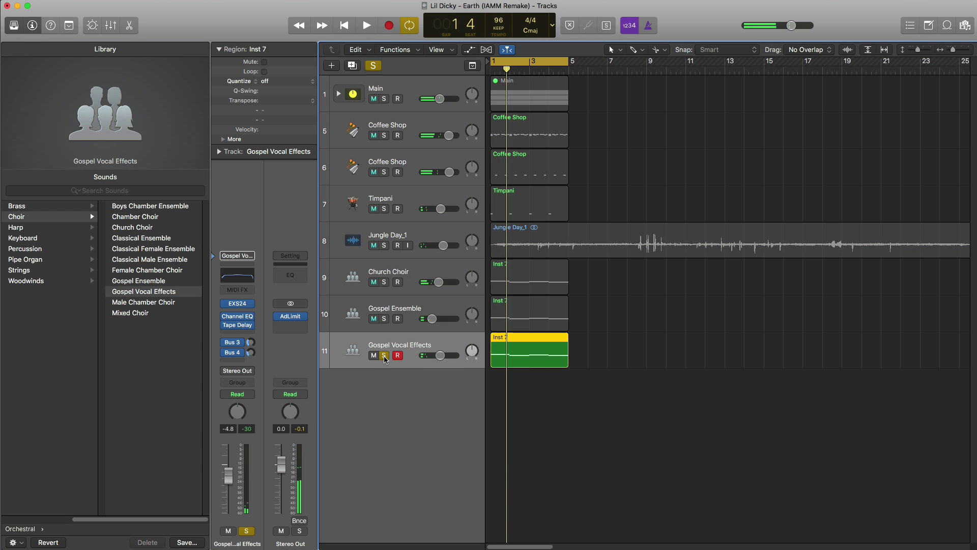
key(space)
Delete the notes in bars 2 and 4 of the Gospel Vocal Effects region.
double_click(518, 358)
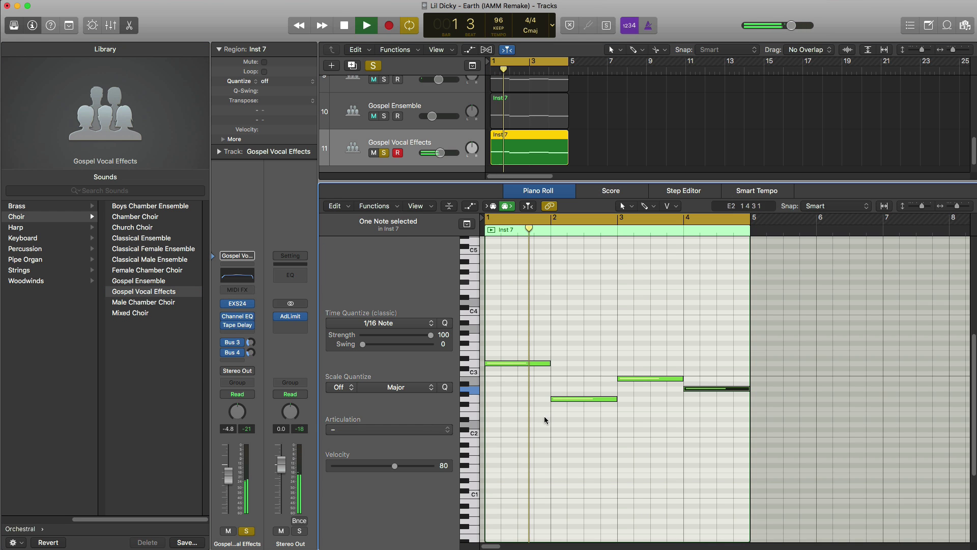
key(space)
drag(583, 366, 589, 433)
drag(691, 363, 719, 419)
key(Delete)
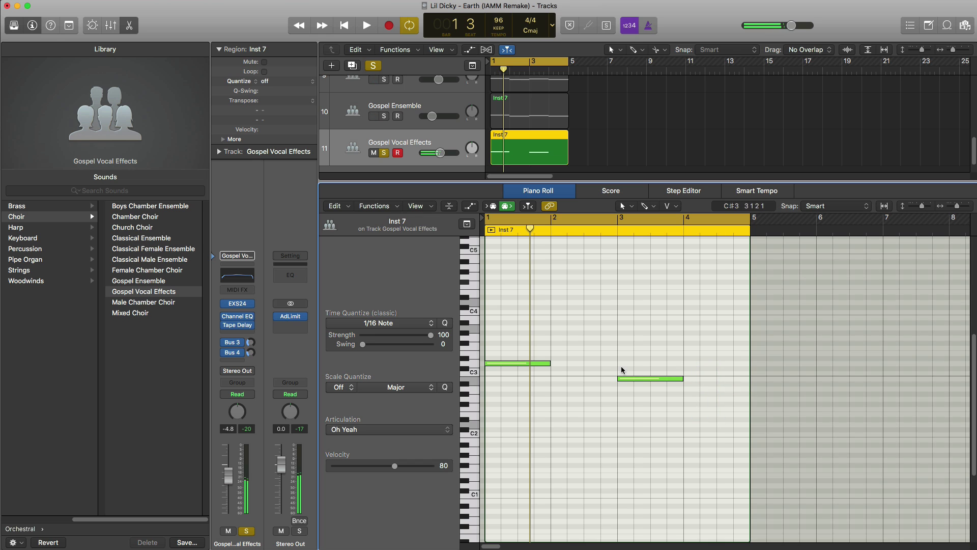
Clear the solo on Gospel Vocal Effects and set its volume to -7.6 dB against the full mix.
key(e)
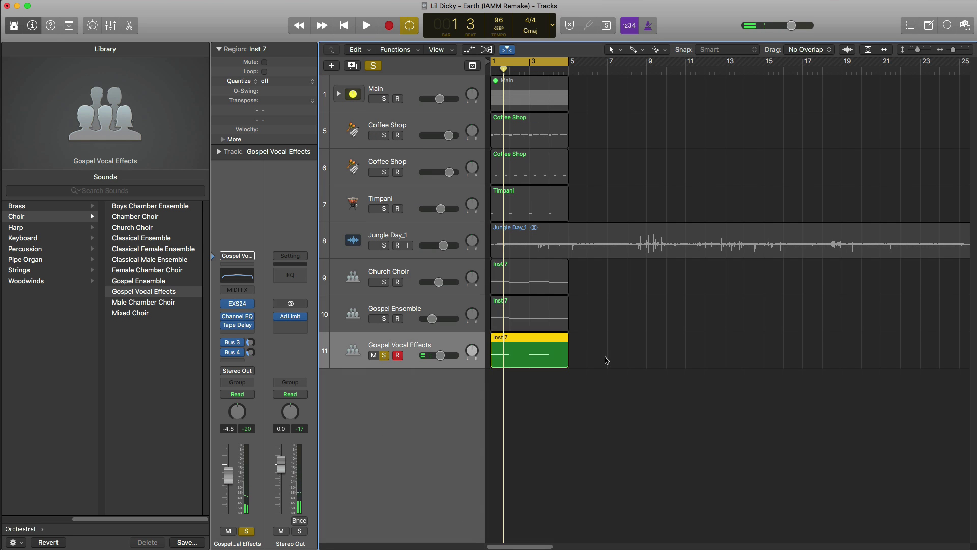
key(space)
click(385, 356)
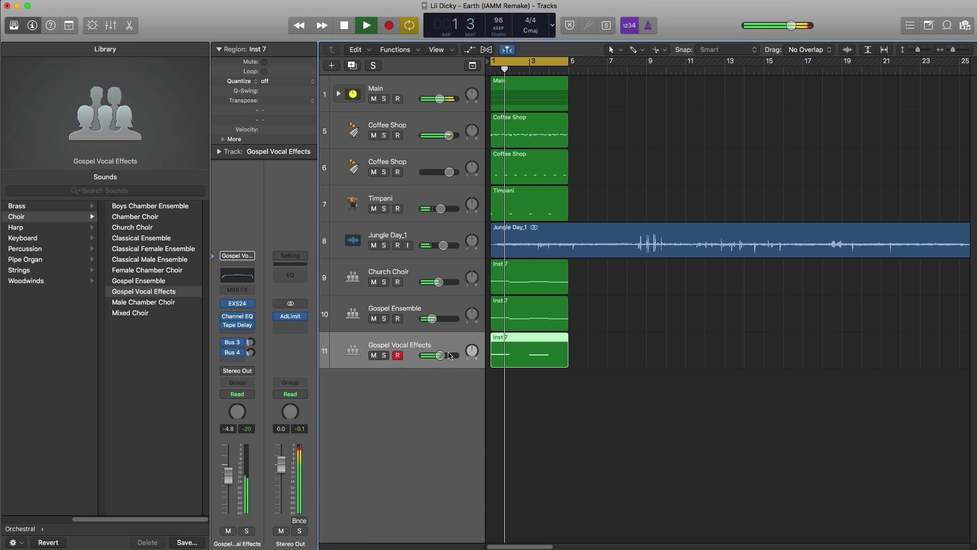
mouse_move(440, 355)
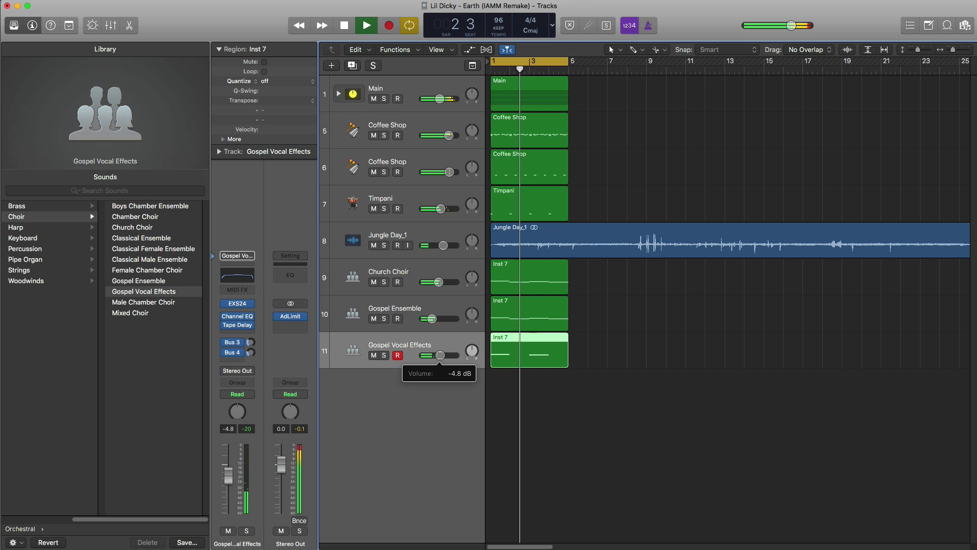
scroll(440, 355, down, 1)
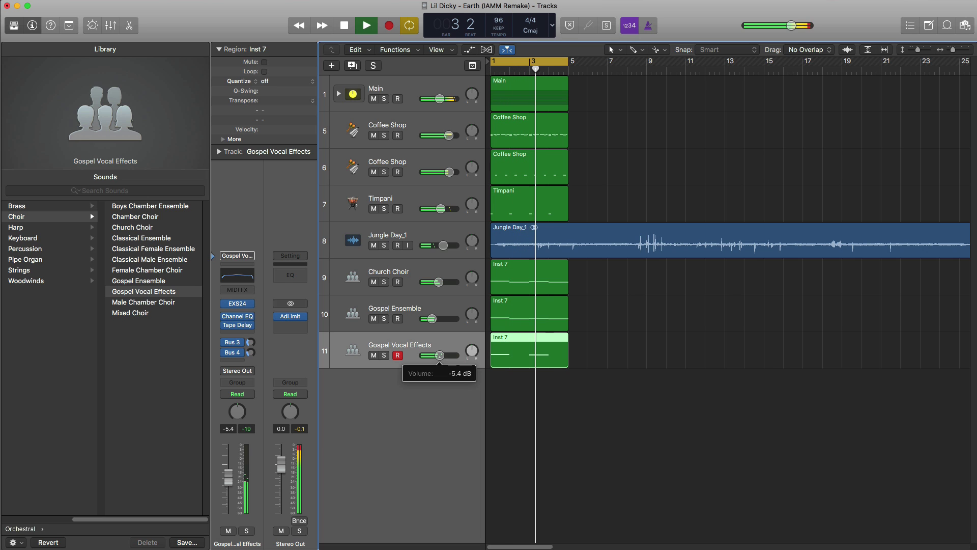
drag(440, 360, 435, 359)
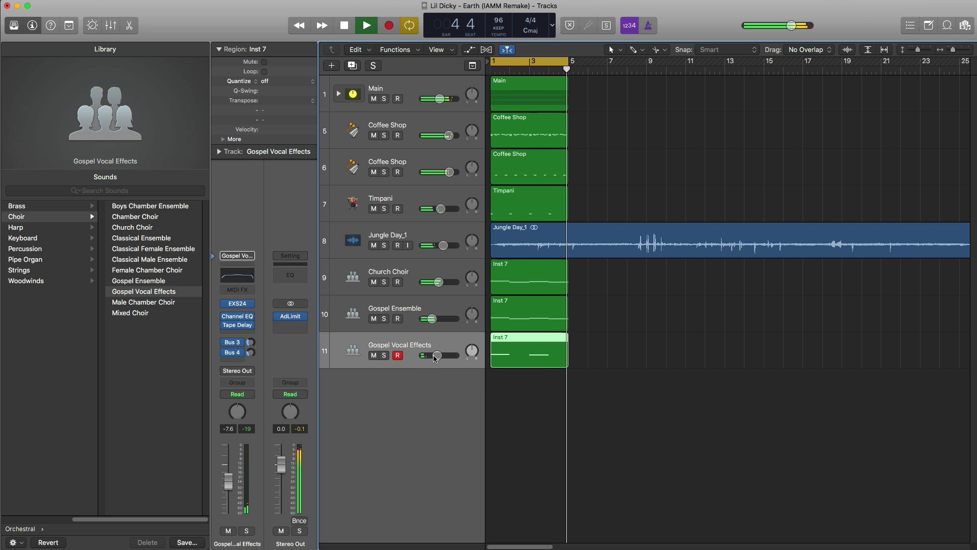
key(space)
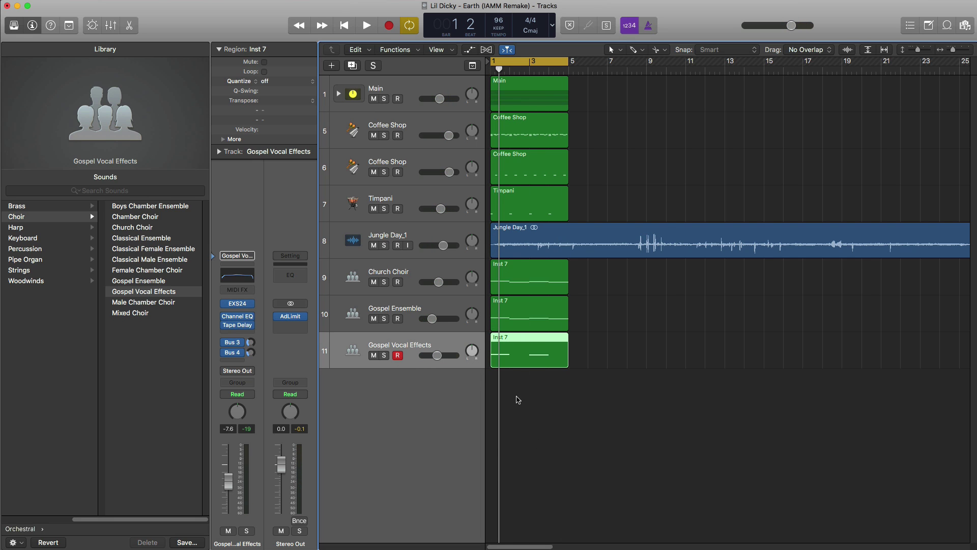
Create a software instrument track and insert the ES1 synthesizer on it.
click(331, 67)
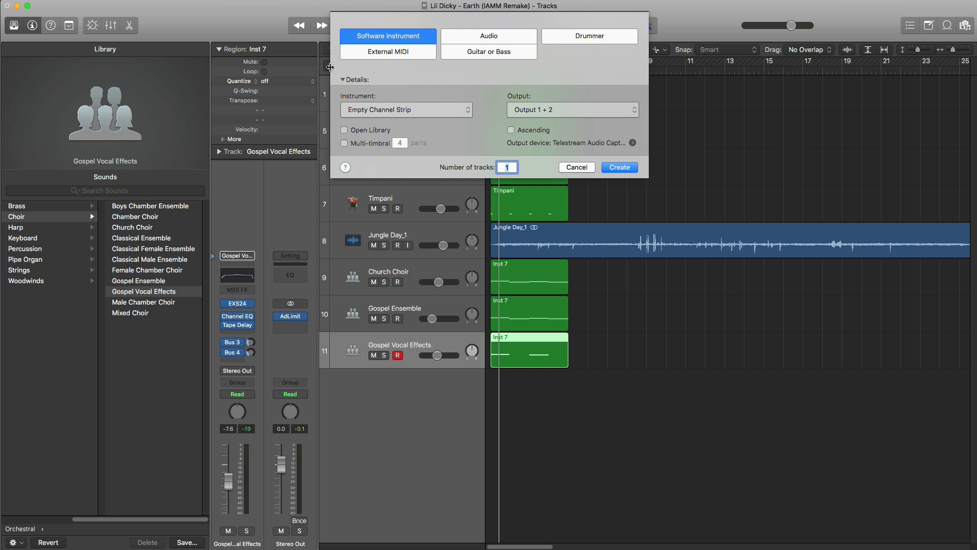
key(Return)
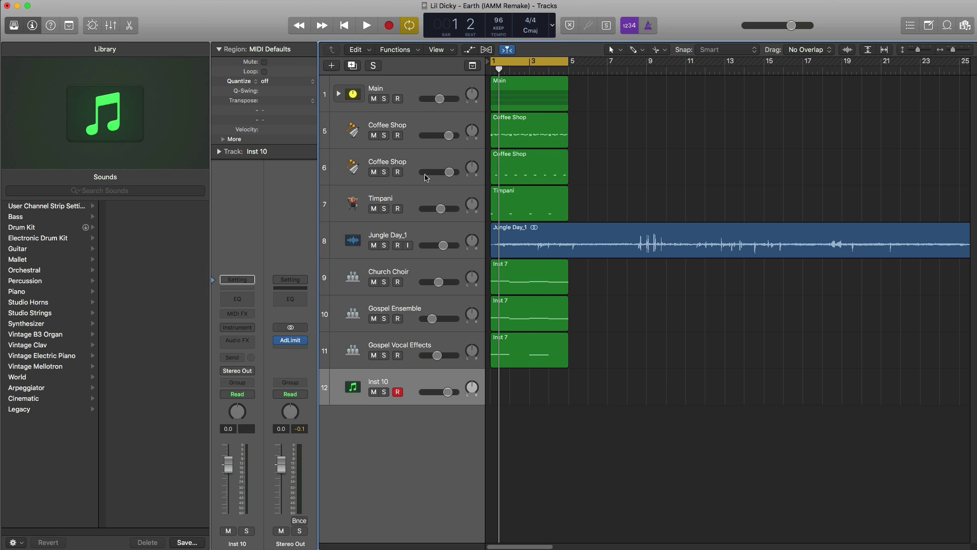
click(240, 328)
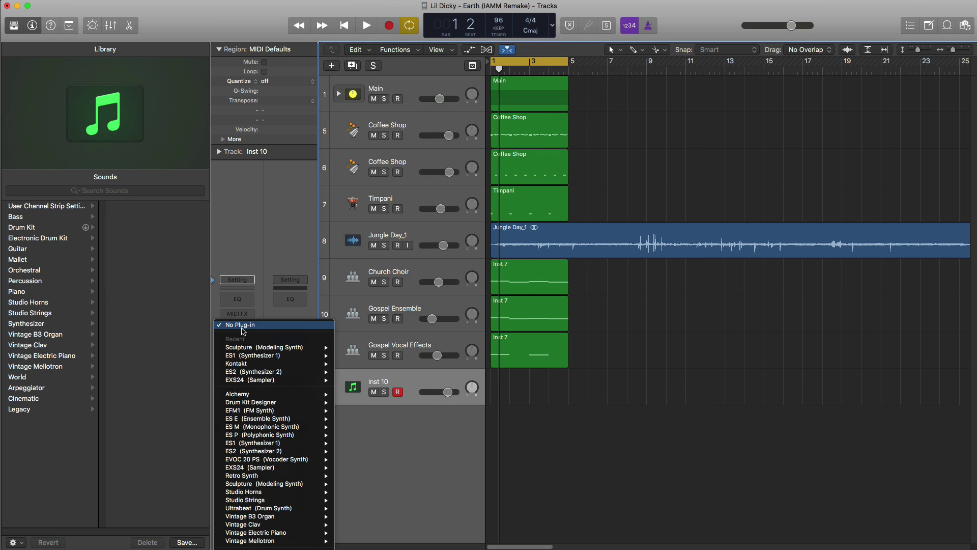
mouse_move(260, 360)
click(355, 363)
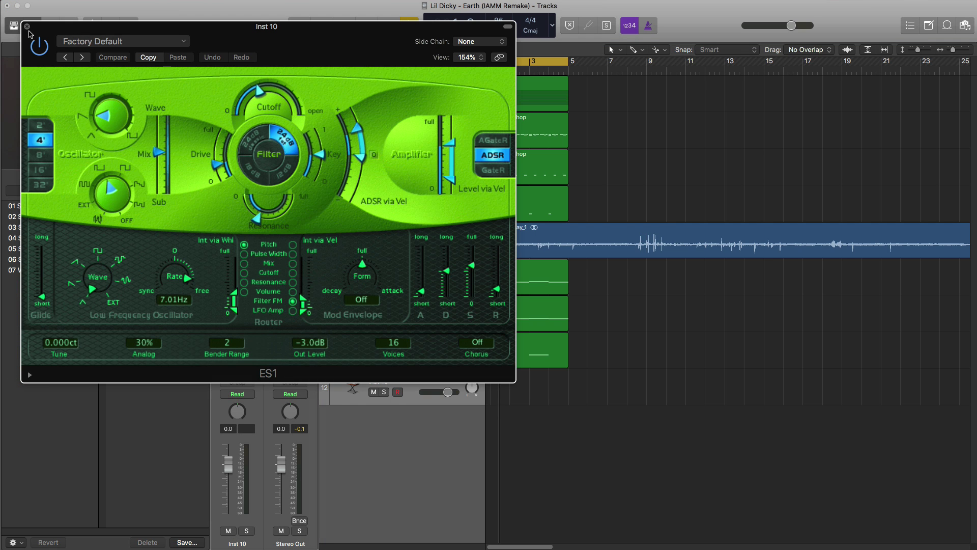
Load the Deep Bass preset from the Synth Bass settings in ES1.
click(82, 41)
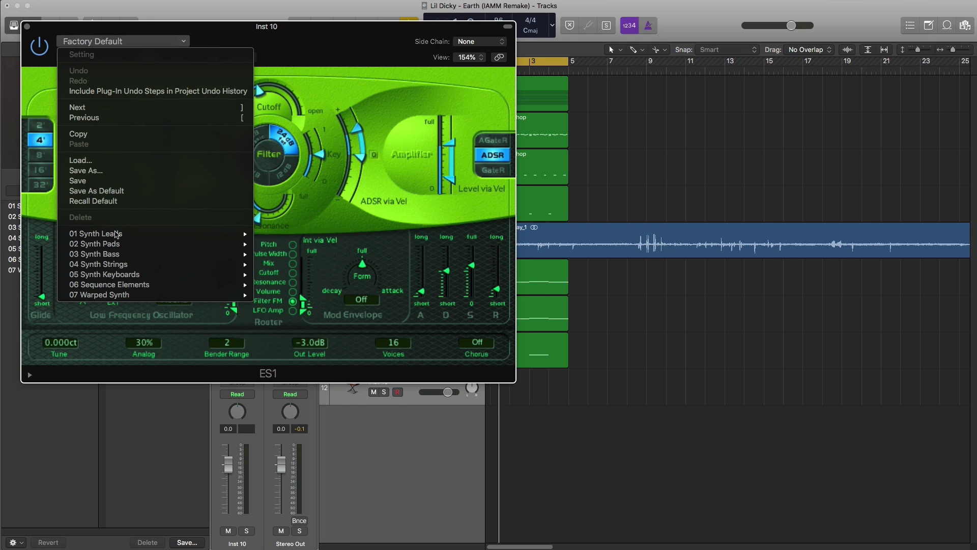
mouse_move(128, 260)
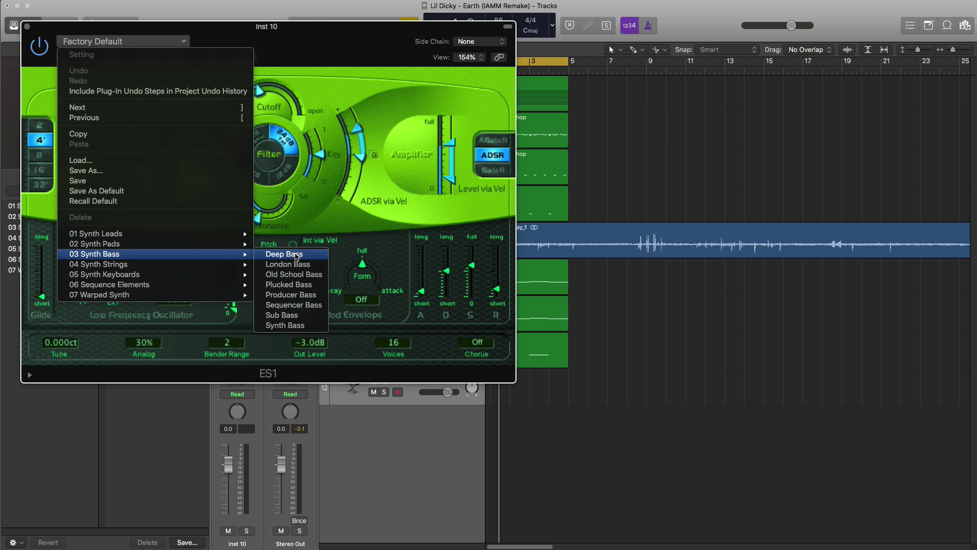
click(297, 256)
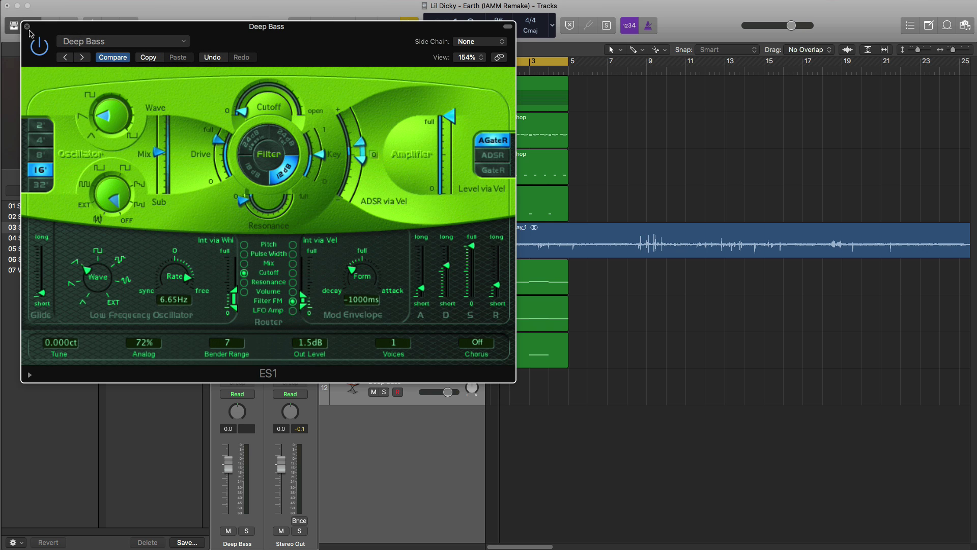
Close the ES1 window, copy the Gospel Ensemble region onto the Deep Bass track at bar 1, and audition it soloed.
click(27, 27)
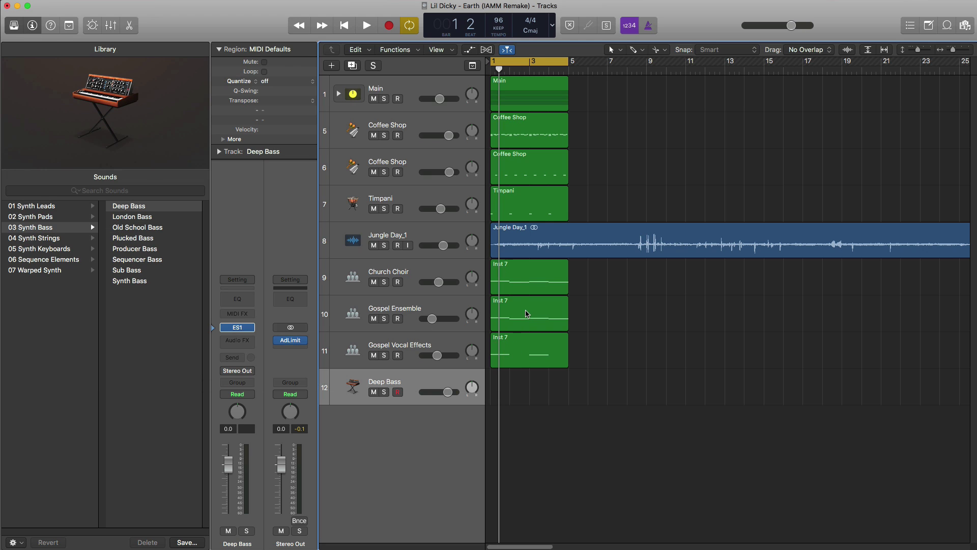
drag(527, 313, 527, 388)
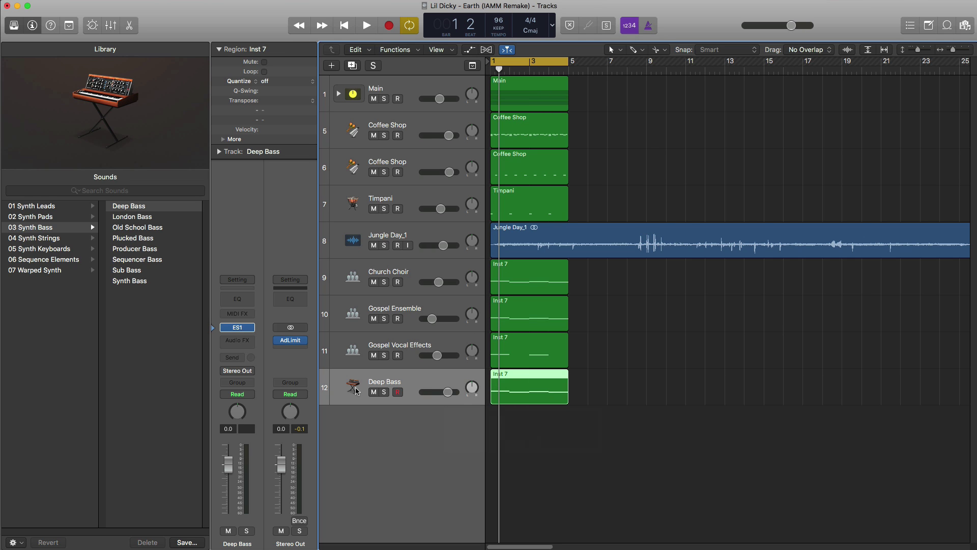
click(384, 392)
key(space)
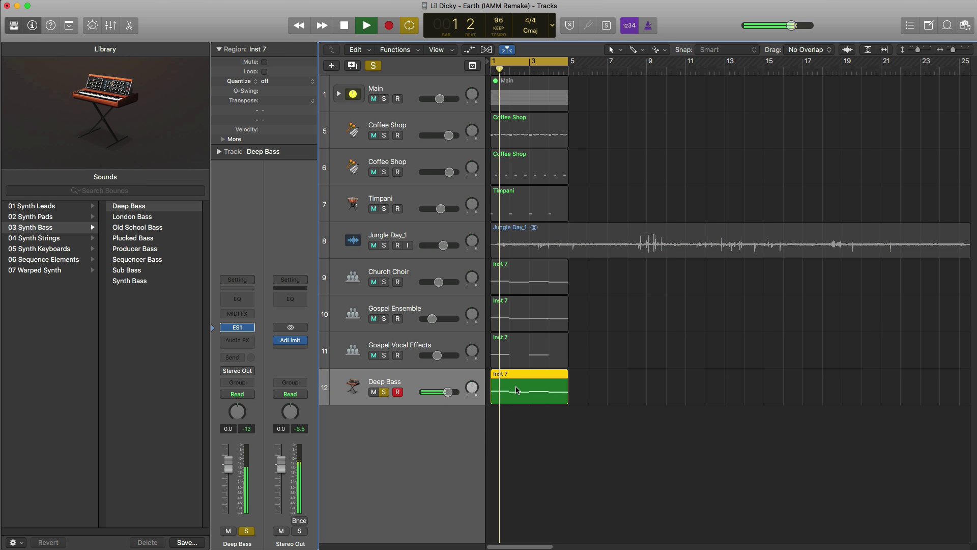
Transpose all four notes of the Deep Bass region down one octave and play the result soloed.
double_click(517, 391)
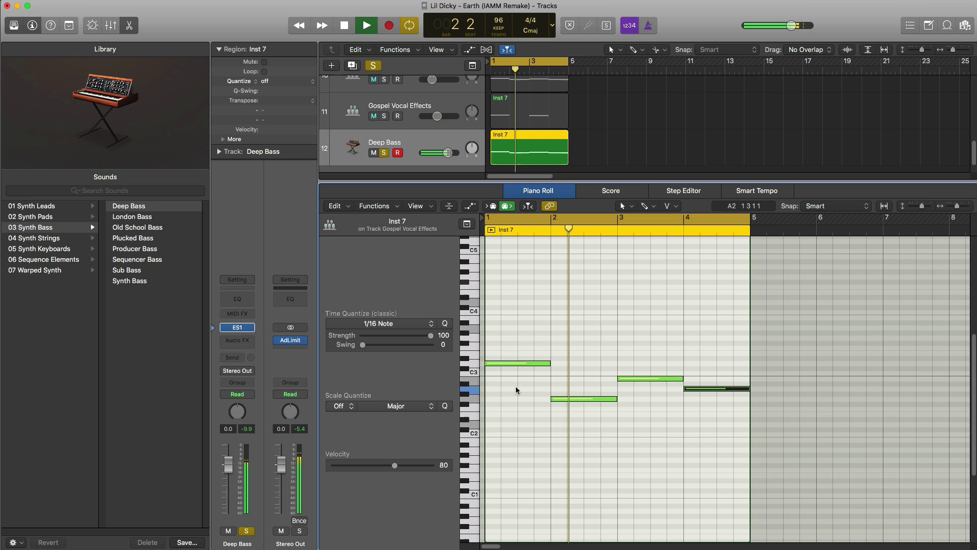
key(space)
drag(518, 333, 713, 441)
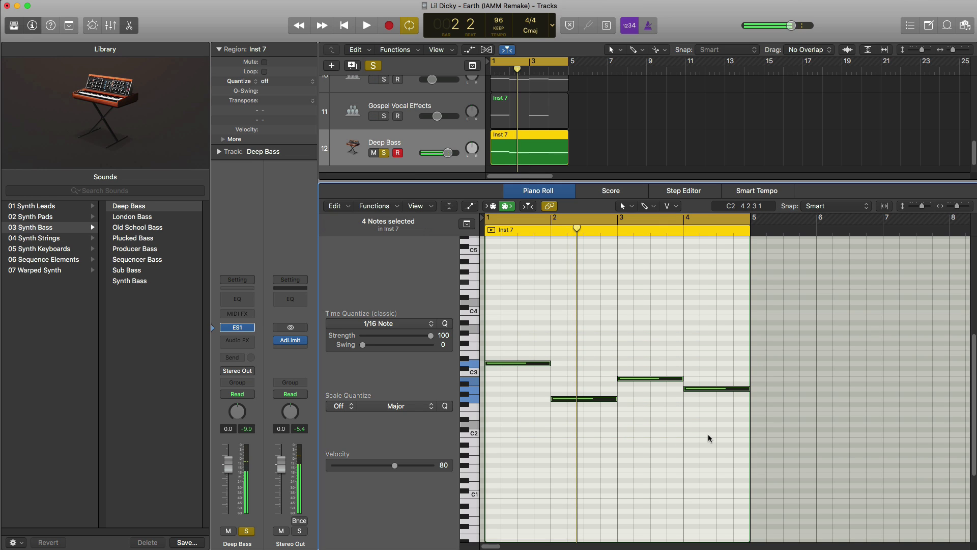
key(alt+shift+Down)
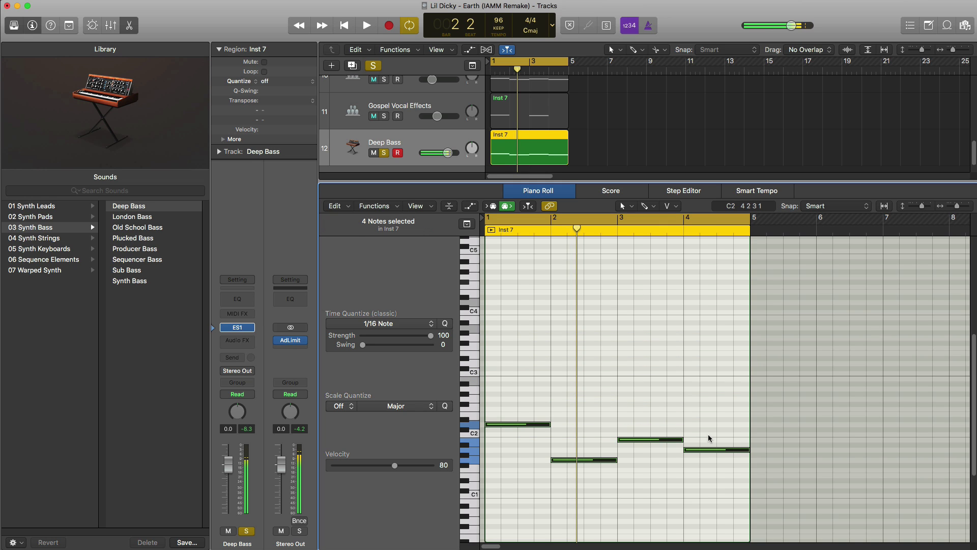
key(space)
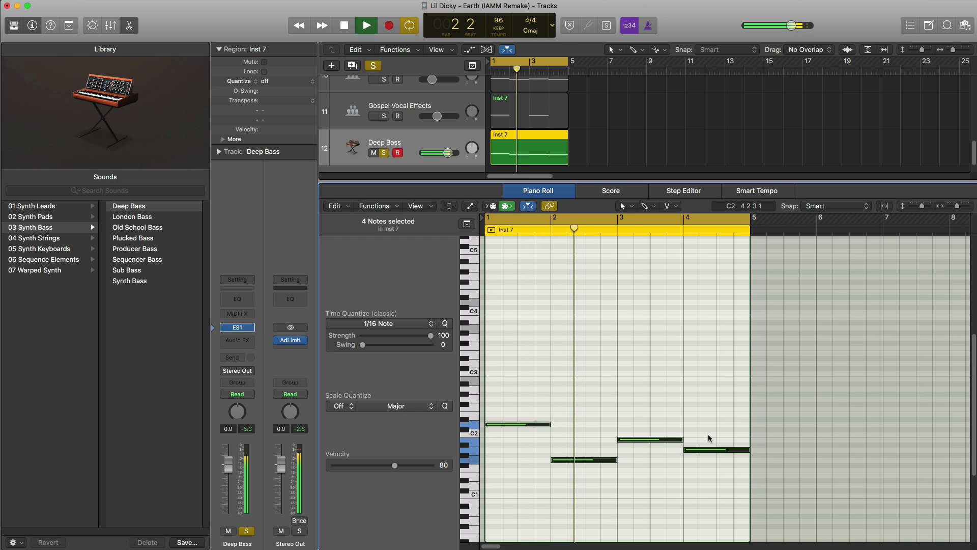
key(space)
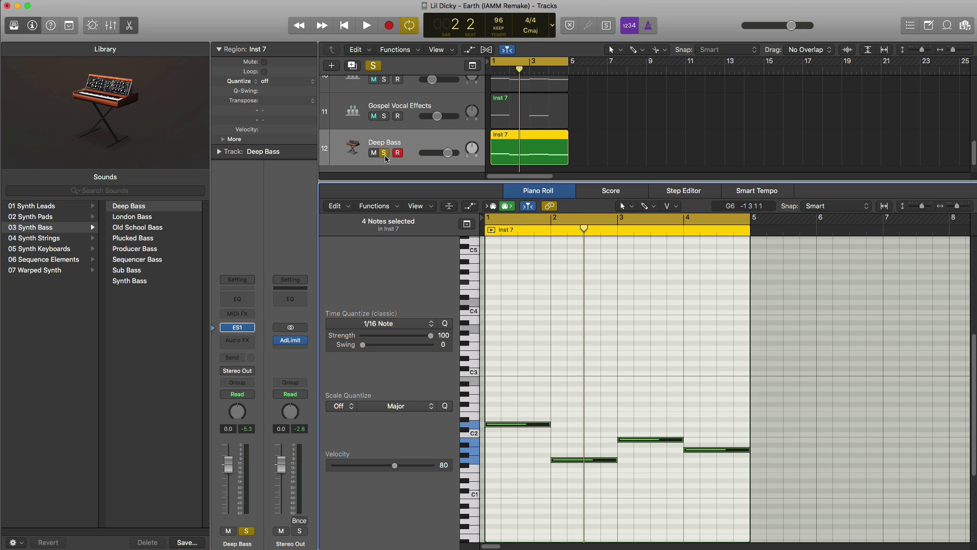
Clear the solo on Deep Bass and set its volume to -4.3 dB against the full mix.
click(385, 156)
key(space)
key(e)
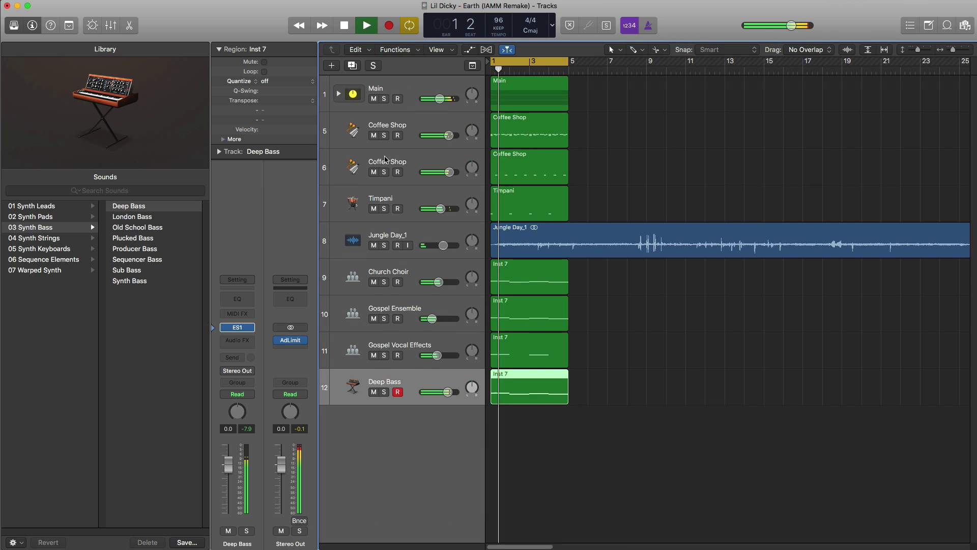
drag(449, 392, 442, 392)
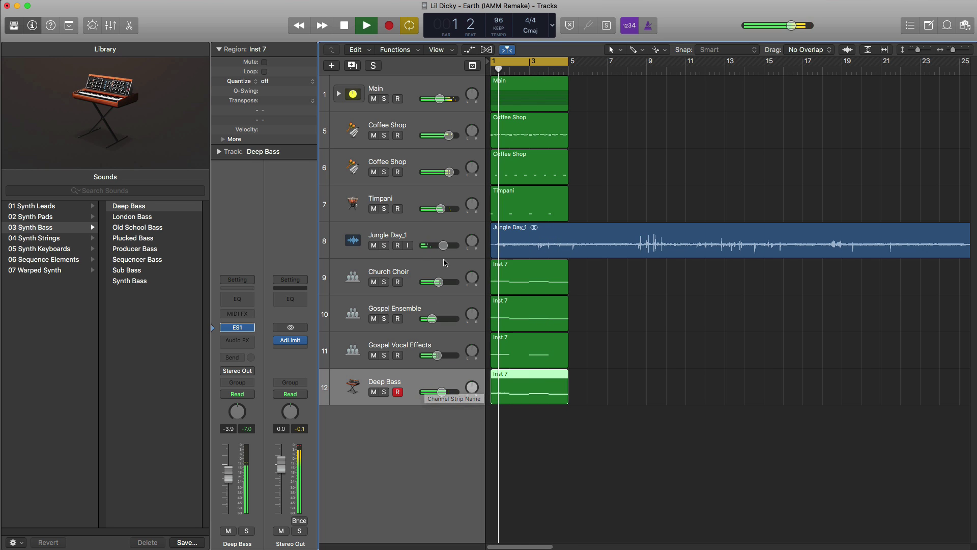
drag(442, 393, 441, 392)
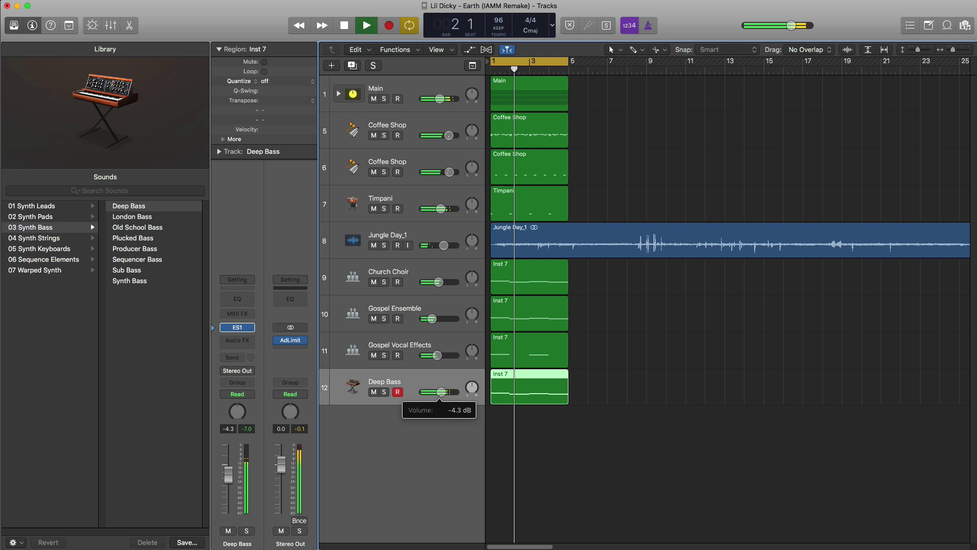
key(space)
Create a software instrument track and load Teardrop Guitar from Legacy > Logic > 09 Guitars > 03 Warped Guitar.
click(331, 71)
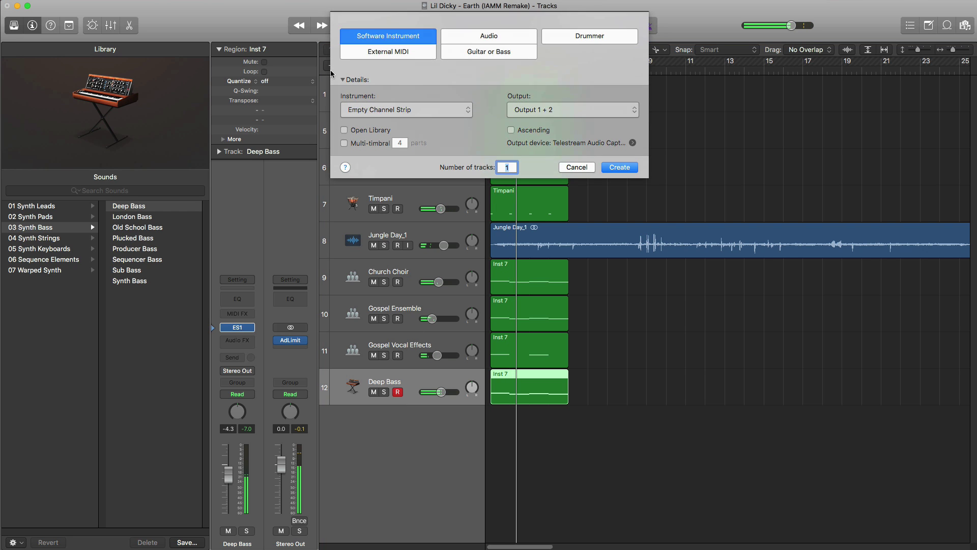
key(Return)
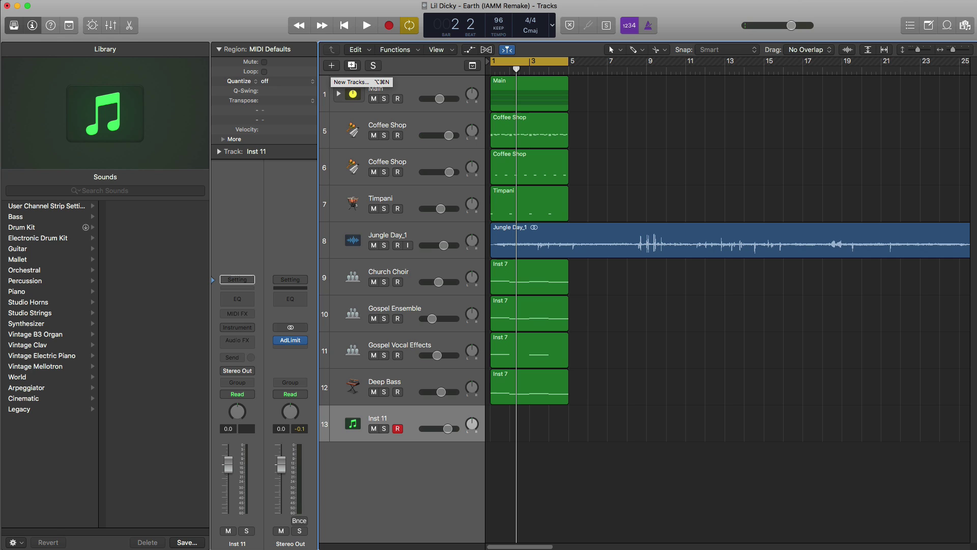
click(35, 410)
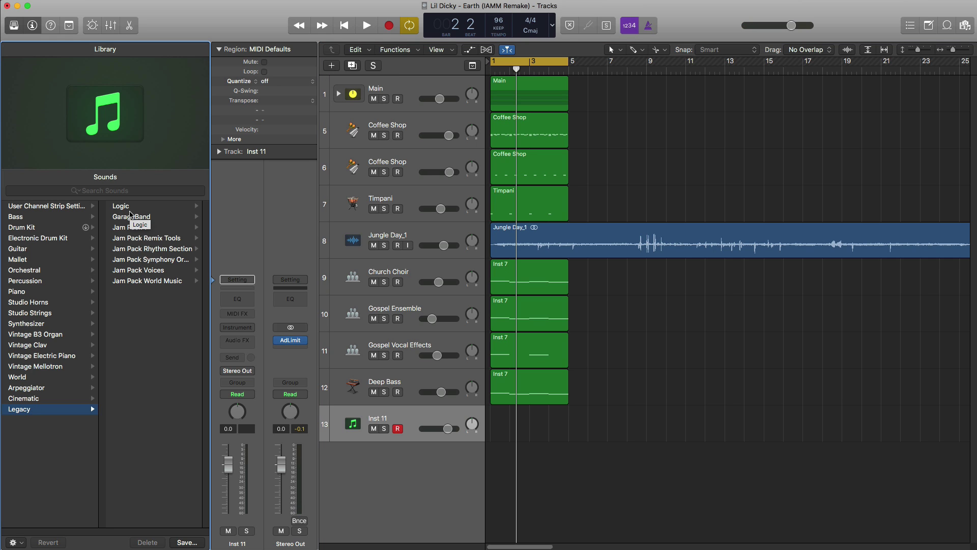
click(130, 217)
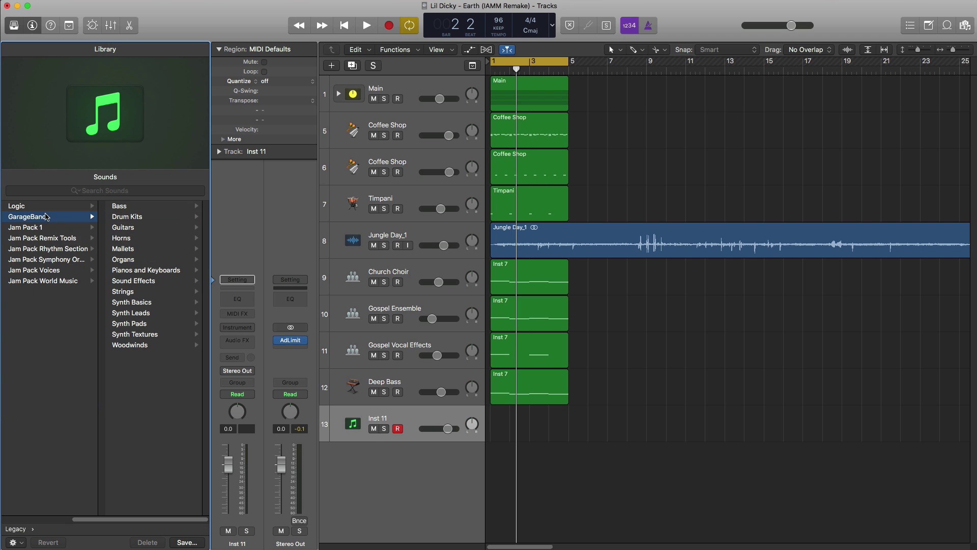
click(49, 206)
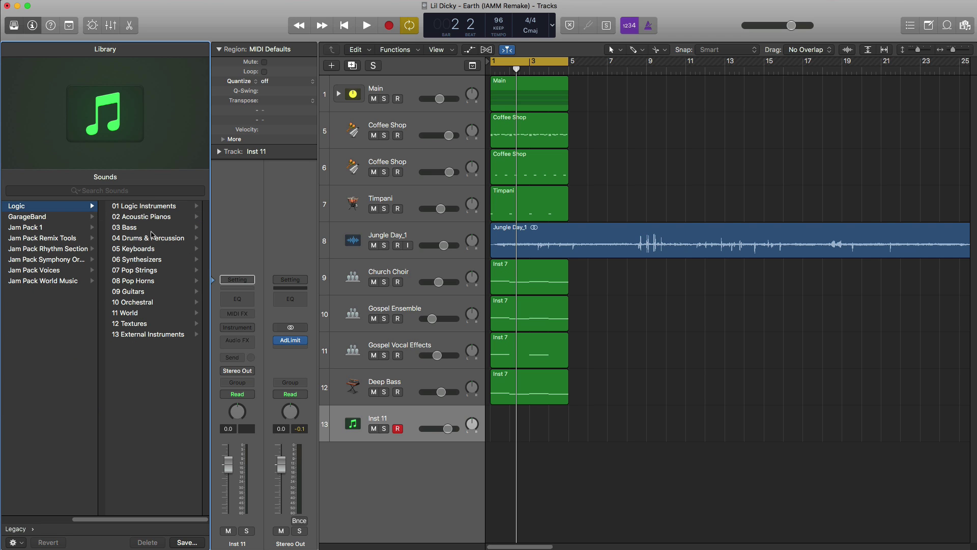
click(144, 292)
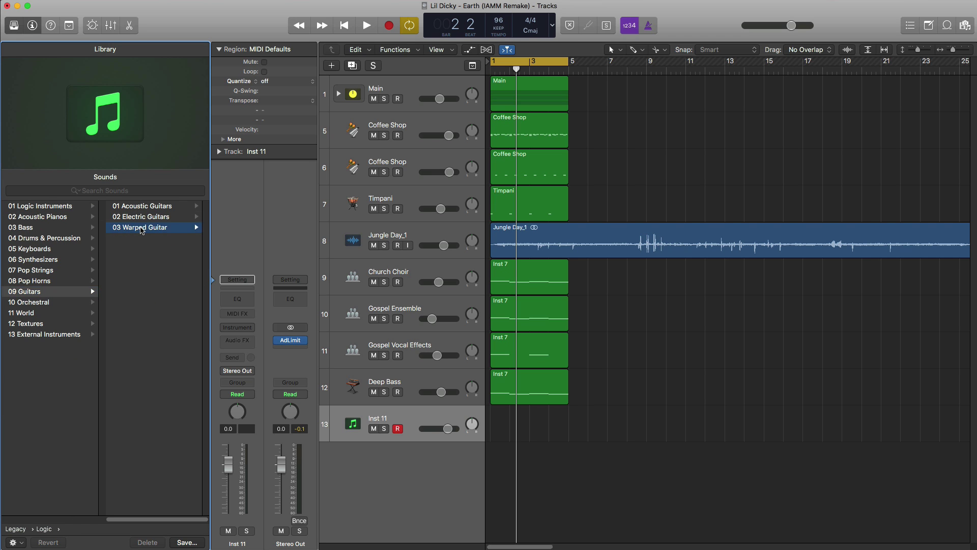
click(142, 229)
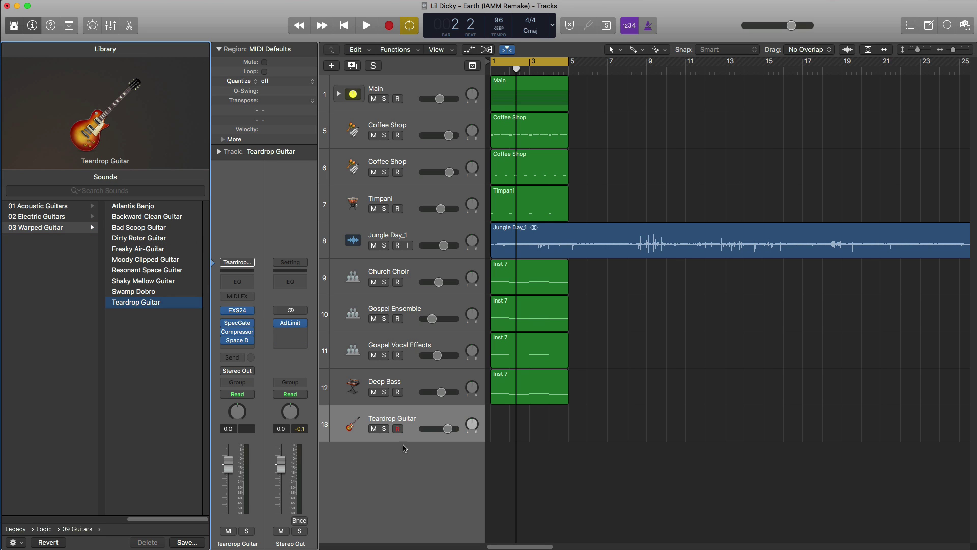
Create an empty four-bar region on the Teardrop Guitar track and open it in the Piano Roll.
click(496, 425)
drag(509, 432, 567, 433)
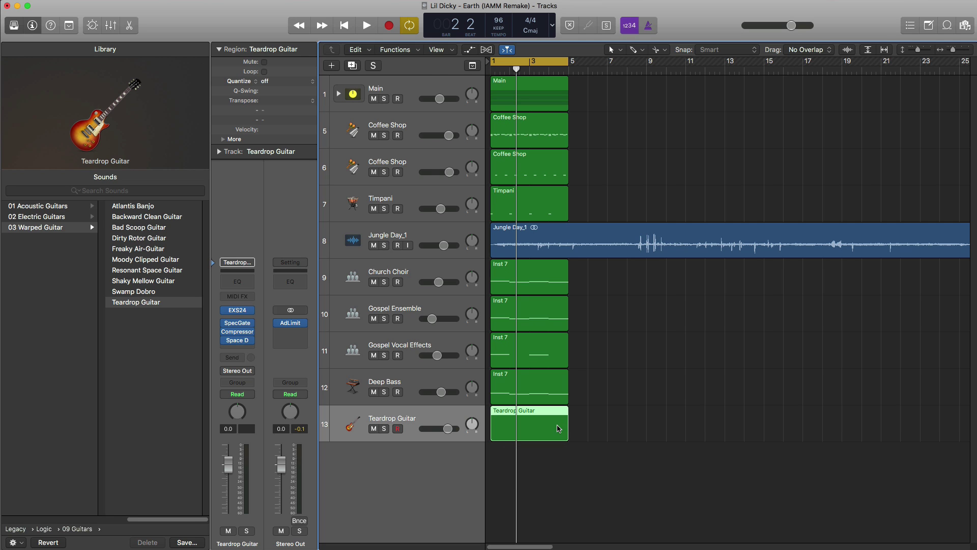
double_click(558, 429)
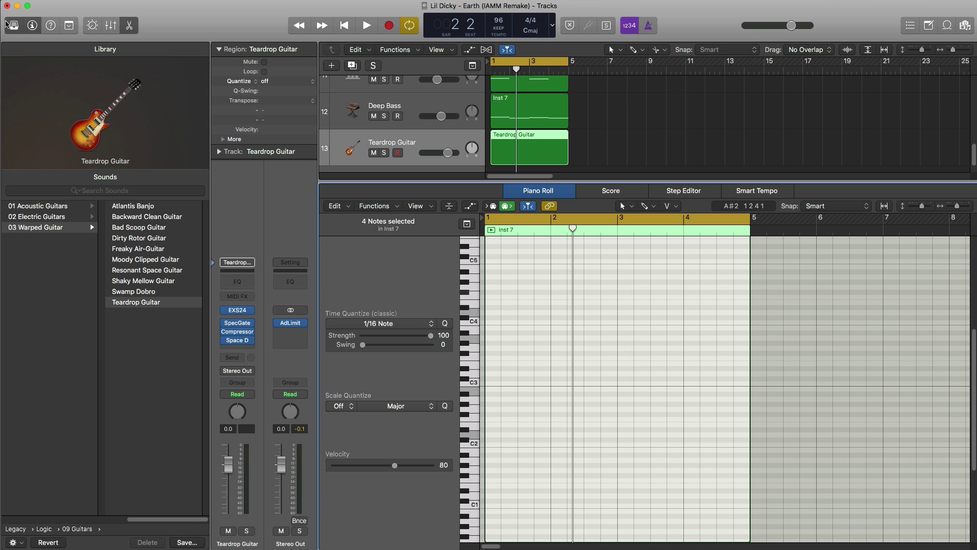
Hide the Library and close the Piano Roll to return to the full track arrangement.
click(11, 28)
click(11, 27)
click(11, 28)
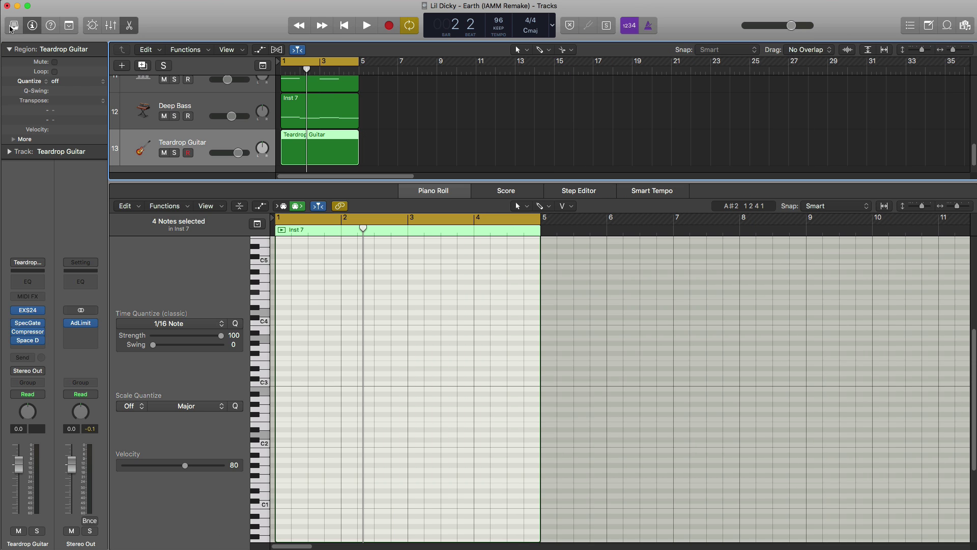
key(x)
key(x)
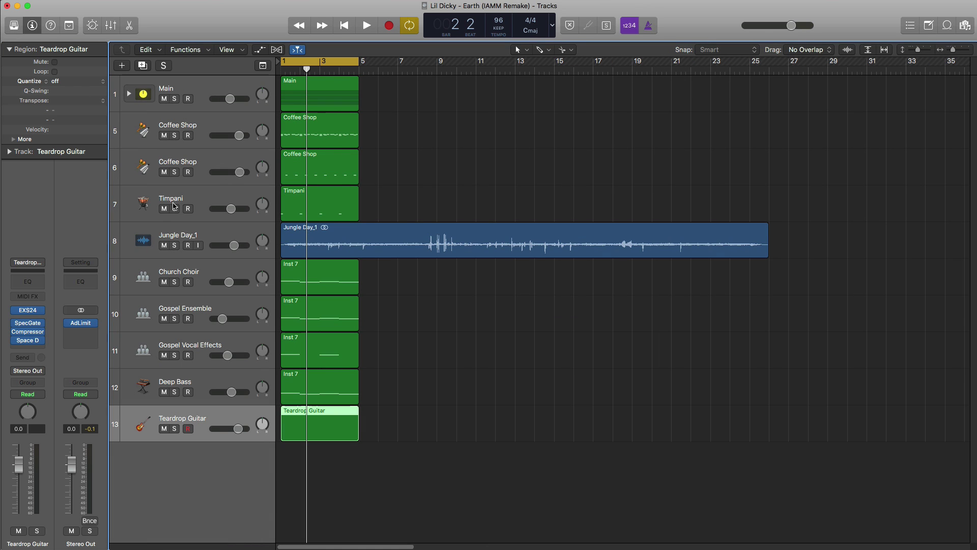
Replace the empty Teardrop Guitar region with a copy of the Classic Marimba region from the Main stack, starting at bar 1.
click(130, 93)
drag(324, 219, 519, 513)
click(129, 93)
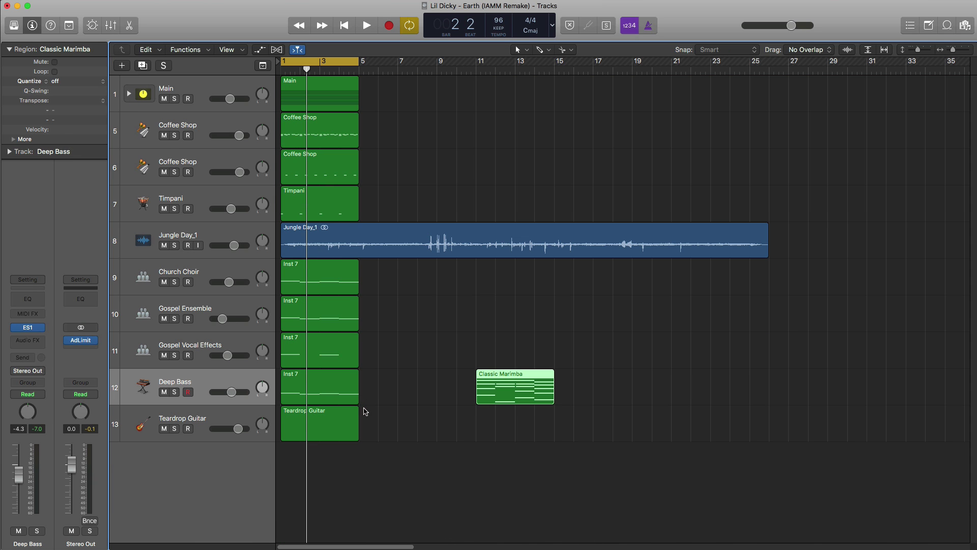
click(336, 423)
key(Delete)
drag(539, 405, 334, 429)
Solo Teardrop Guitar for a listen and open its Classic Marimba region in the Piano Roll.
click(174, 428)
key(space)
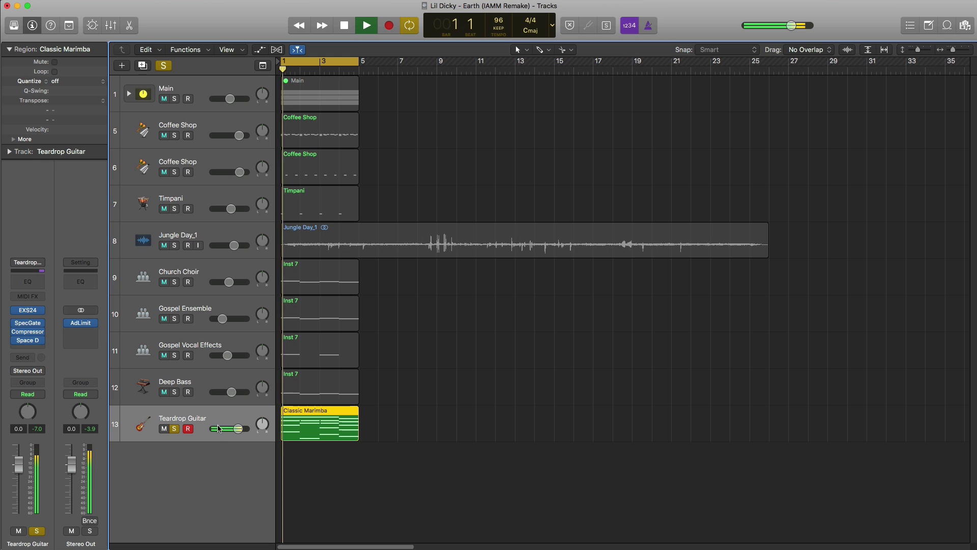
key(super+Right)
double_click(317, 433)
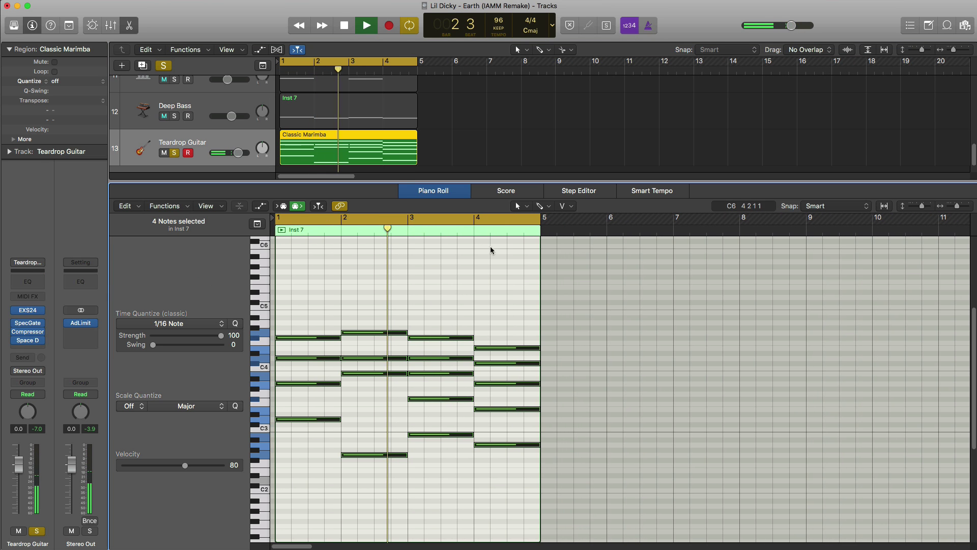
key(space)
Split the chord notes in each of the four bars at beat 3, division 3 with the Scissors tool and play them back.
click(543, 207)
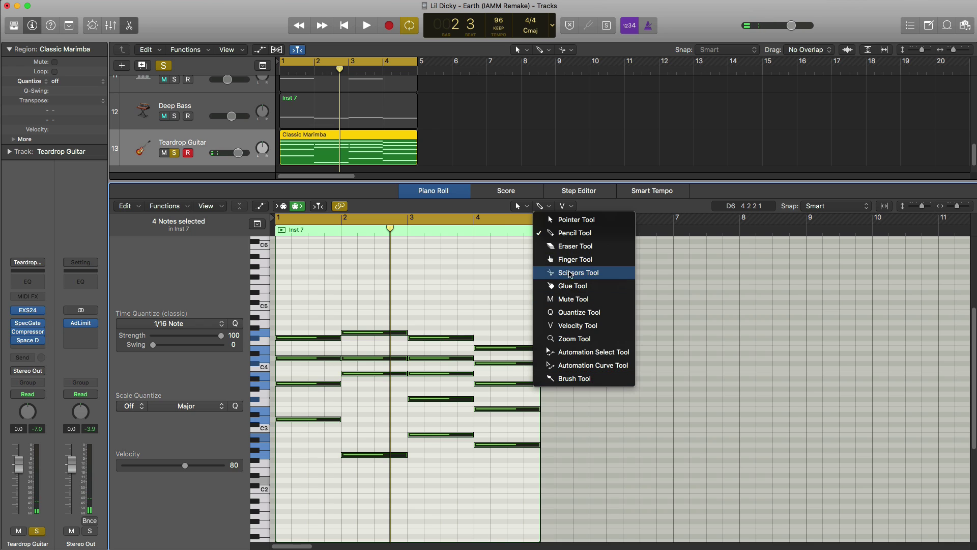
click(571, 273)
ctrl+alt+click(336, 358)
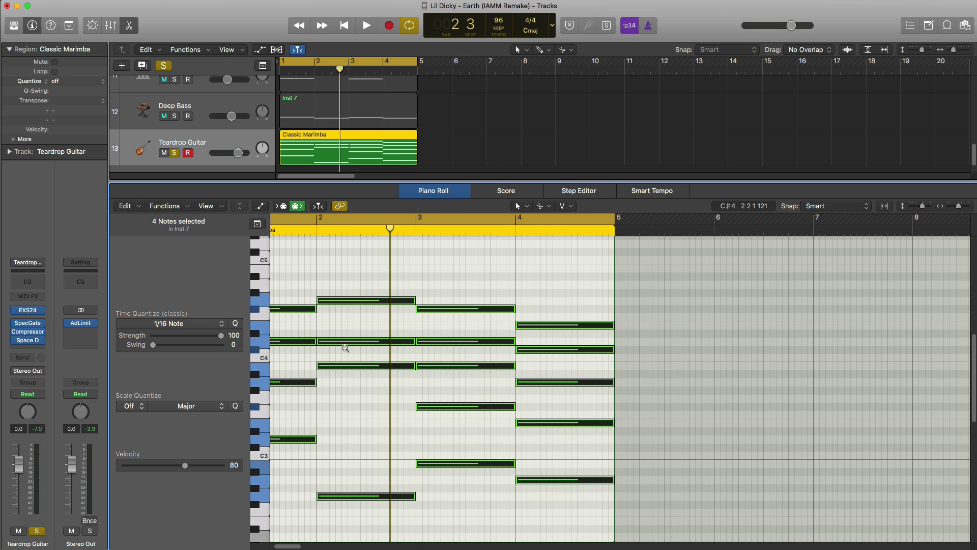
ctrl+alt+click(345, 347)
key(space)
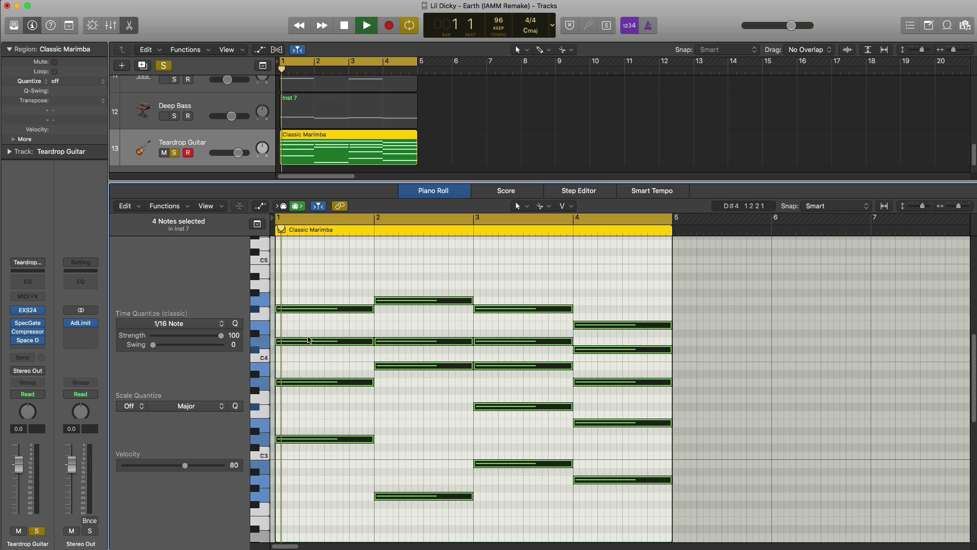
click(338, 310)
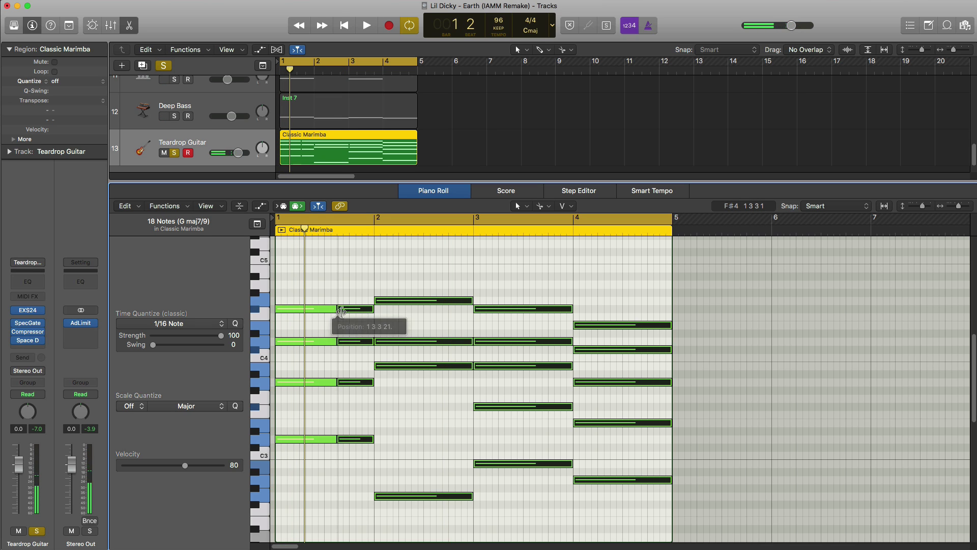
click(437, 302)
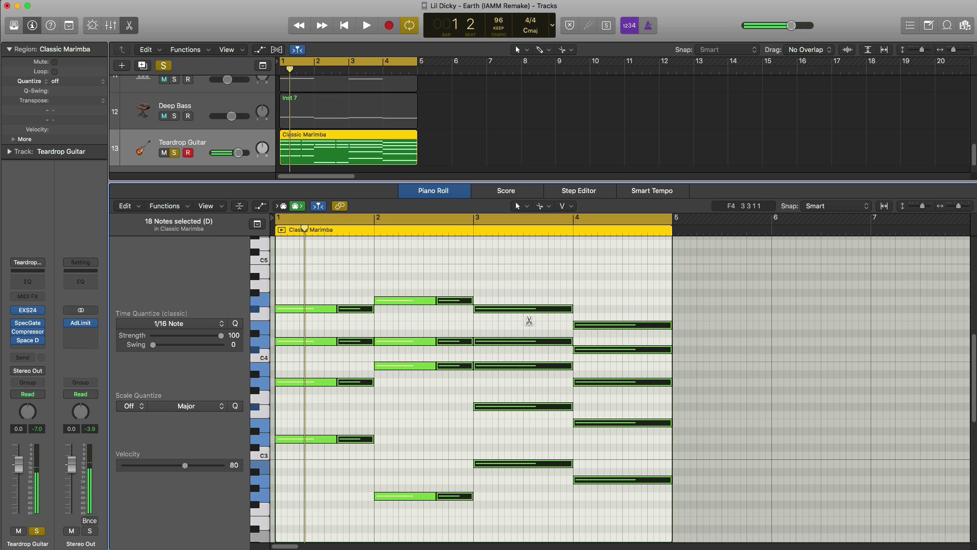
click(537, 310)
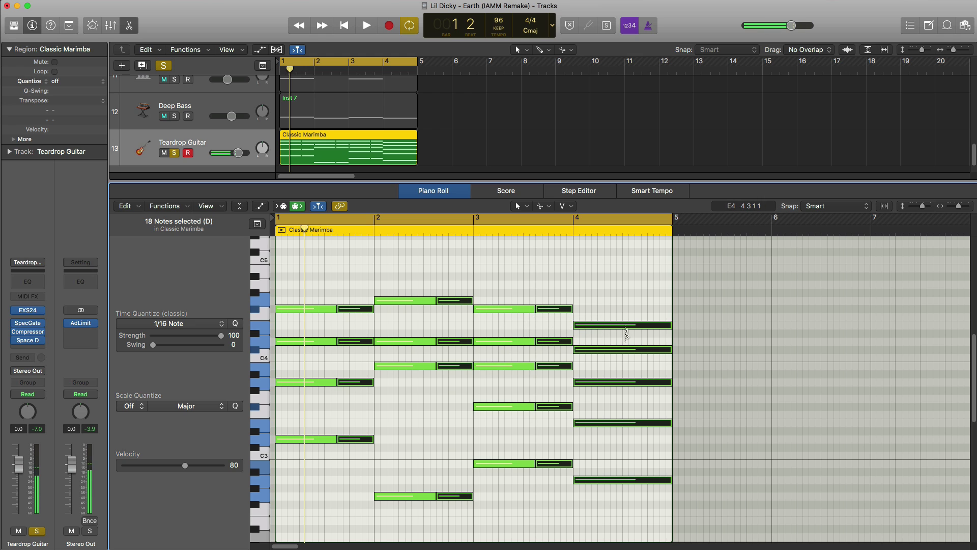
click(636, 329)
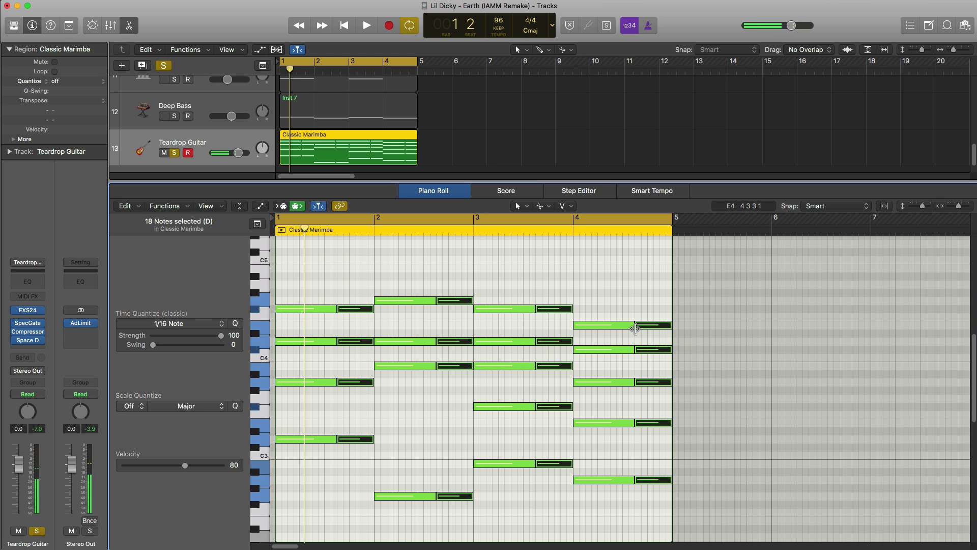
key(space)
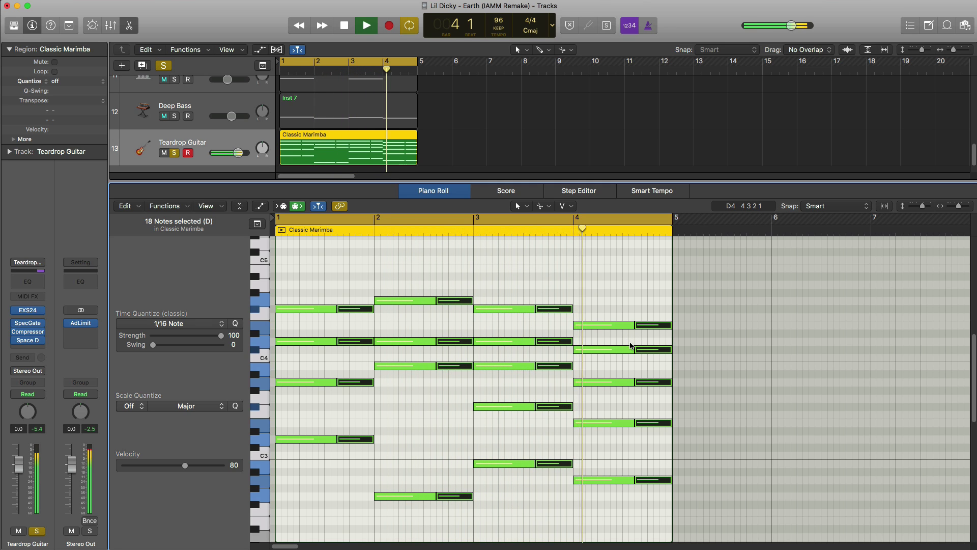
key(space)
Transpose all notes of the Teardrop Guitar region down one octave and play the result.
key(super+a)
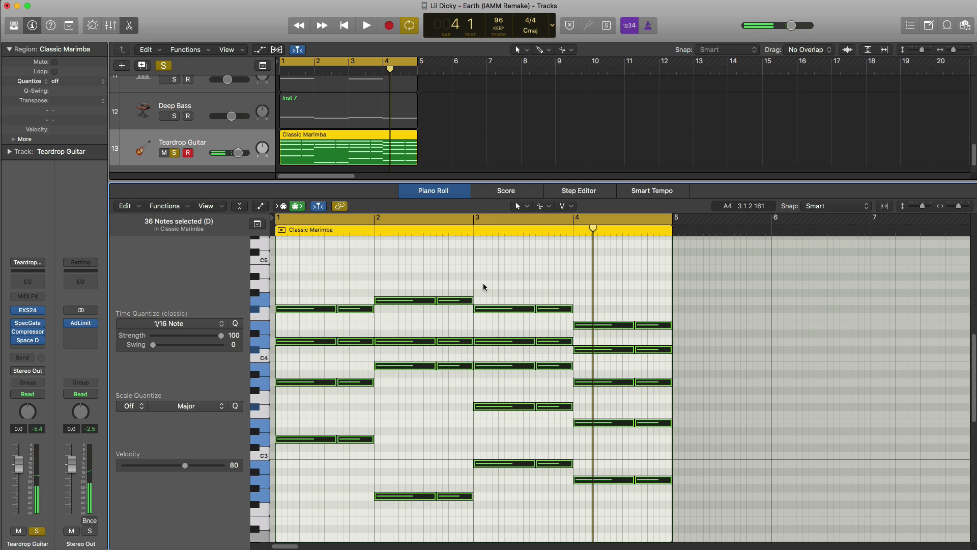
key(alt+shift+Down)
key(space)
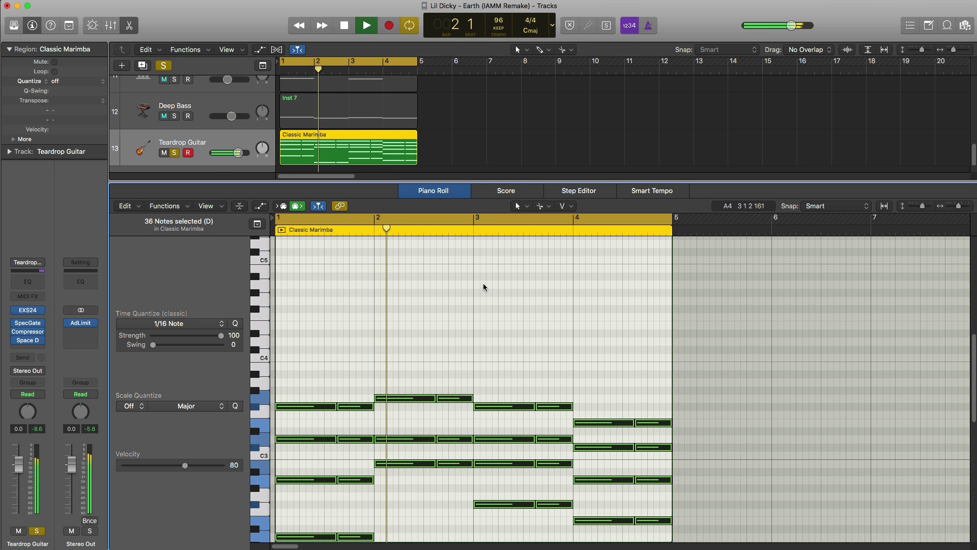
Stop playback, close the Piano Roll and take the Teardrop Guitar track out of solo.
key(space)
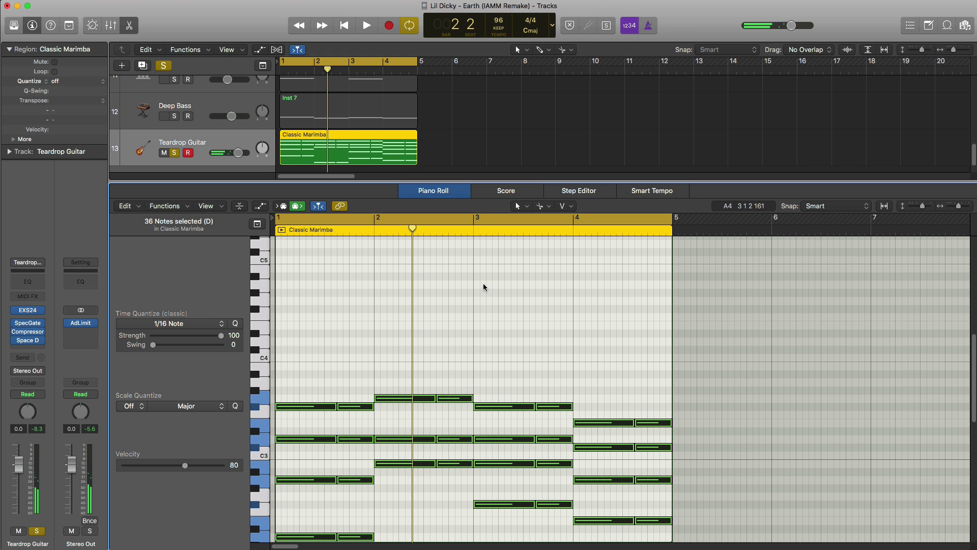
key(e)
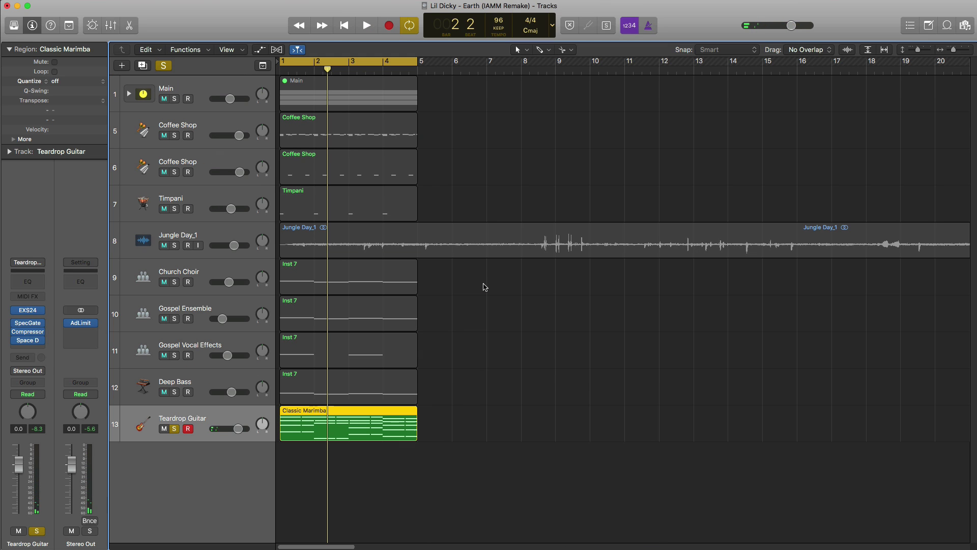
click(175, 429)
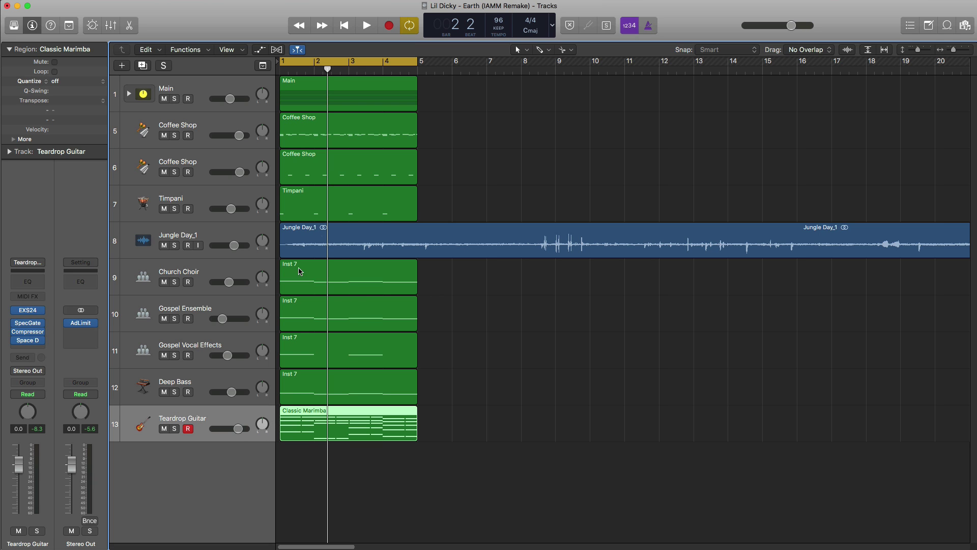
Play the full mix, raise the Teardrop Guitar track's volume to 2.3 dB and check the channel levels in the Mixer.
key(space)
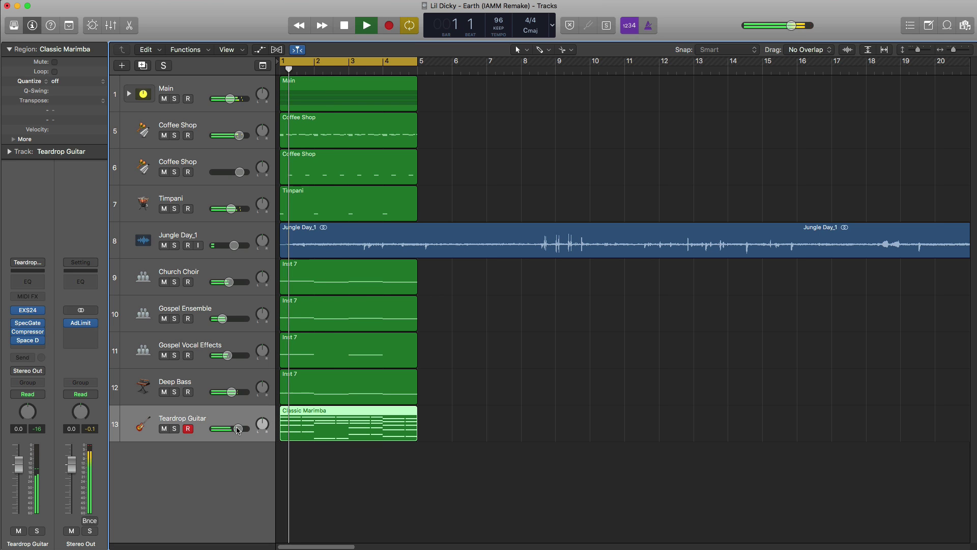
drag(239, 429, 241, 428)
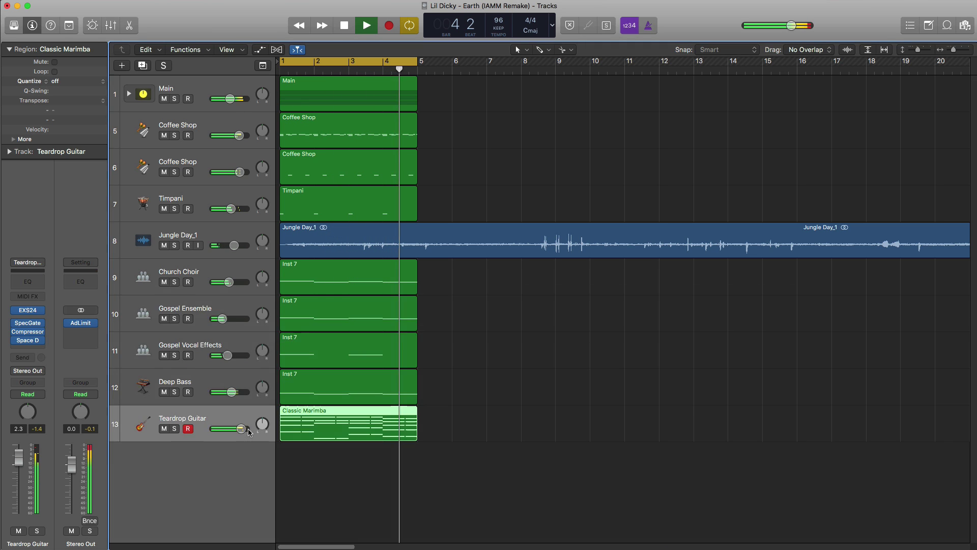
key(x)
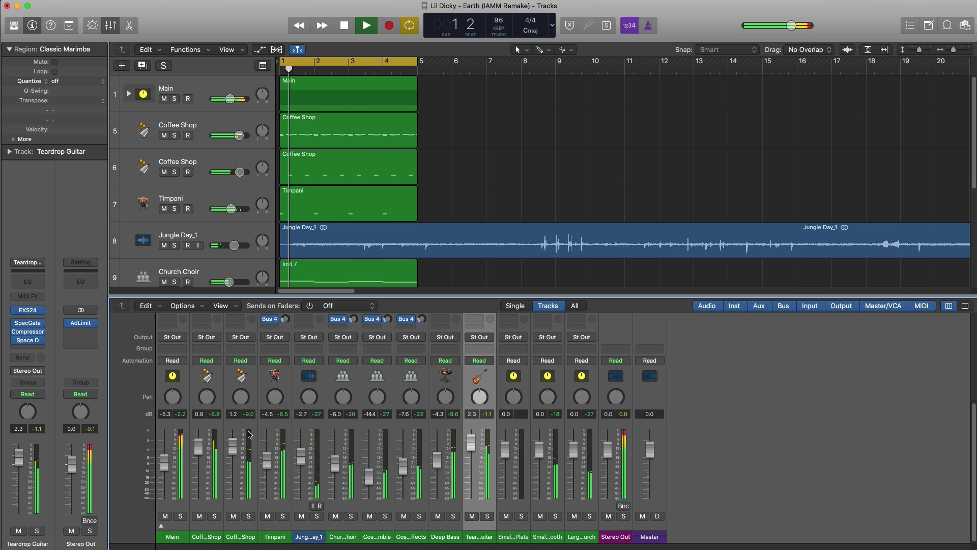
key(x)
key(space)
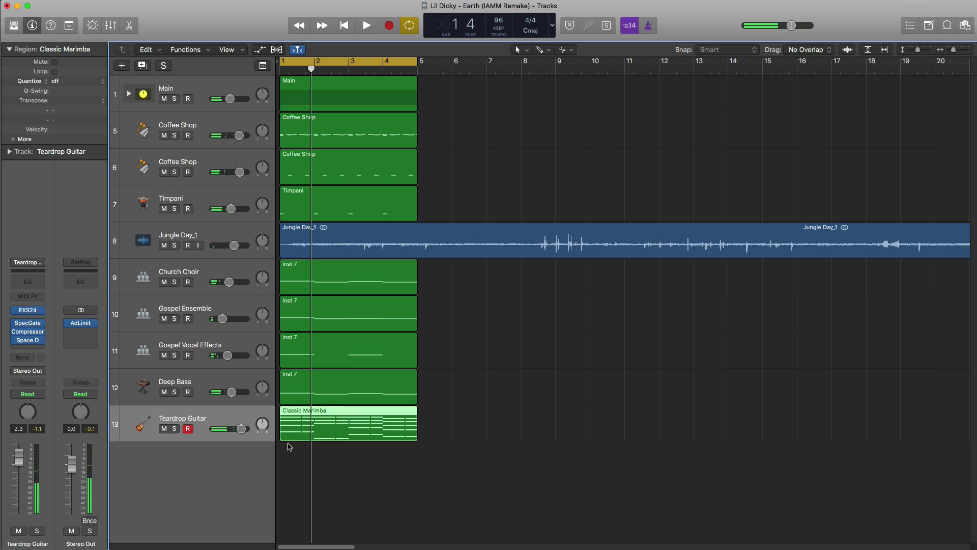
Solo the guitar track and add a Channel EQ to it with a 24 dB/Oct low cut at 500 Hz.
click(174, 429)
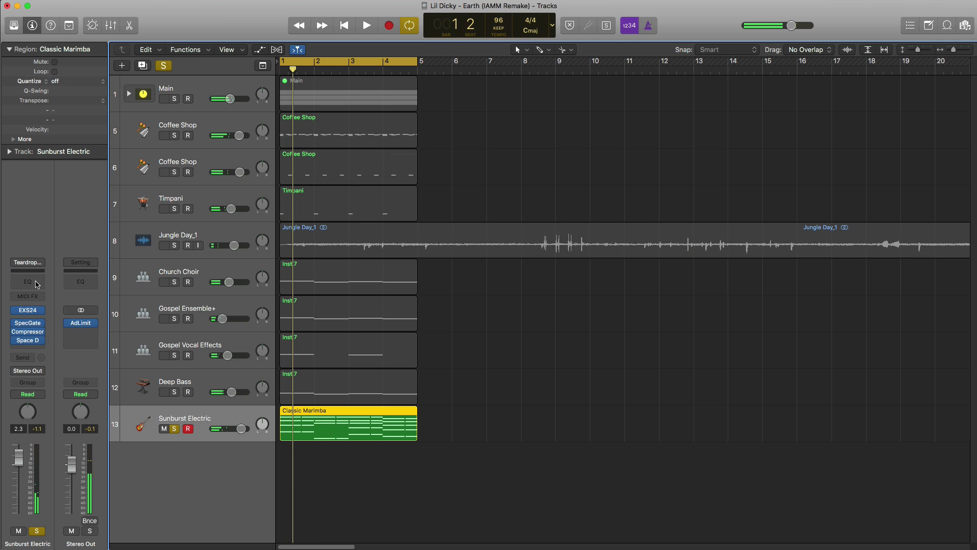
click(36, 285)
click(65, 79)
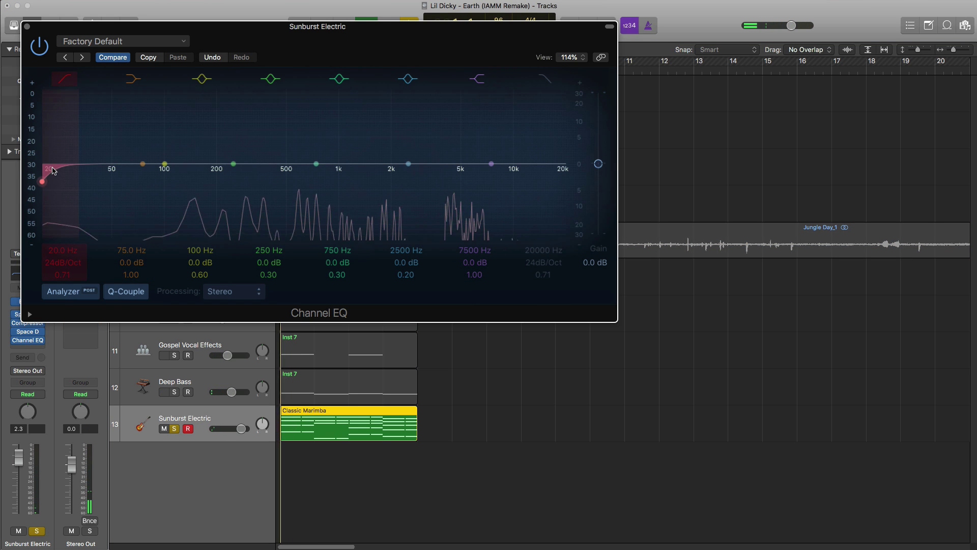
drag(53, 171, 293, 186)
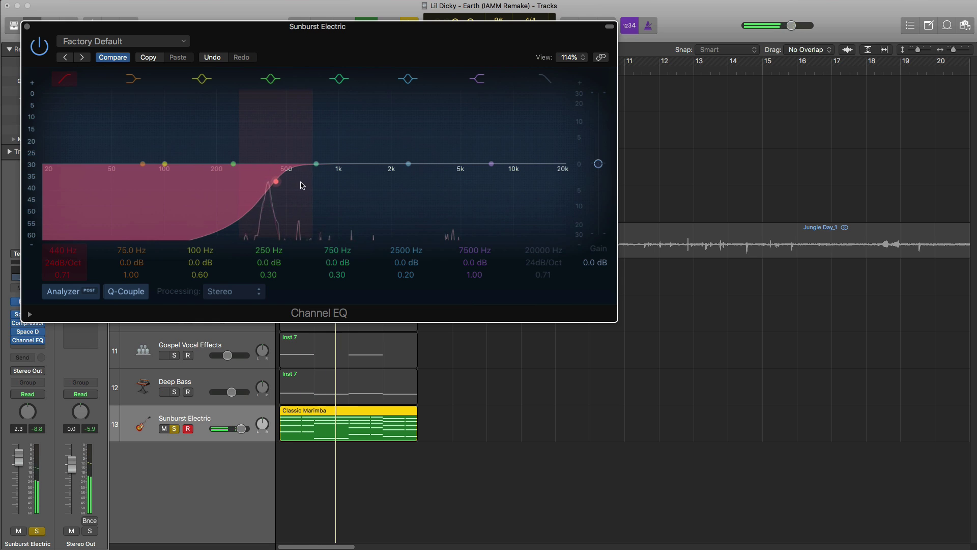
drag(303, 186, 313, 185)
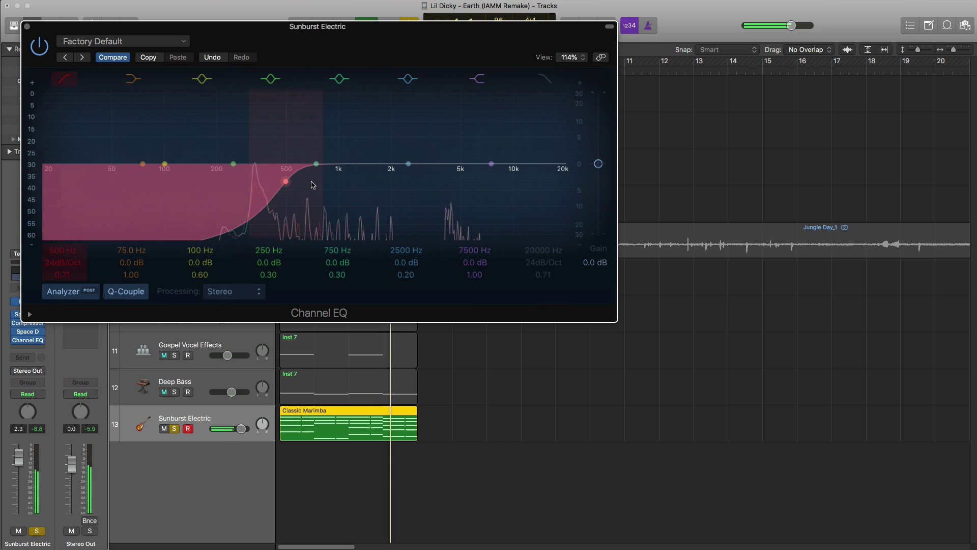
click(27, 27)
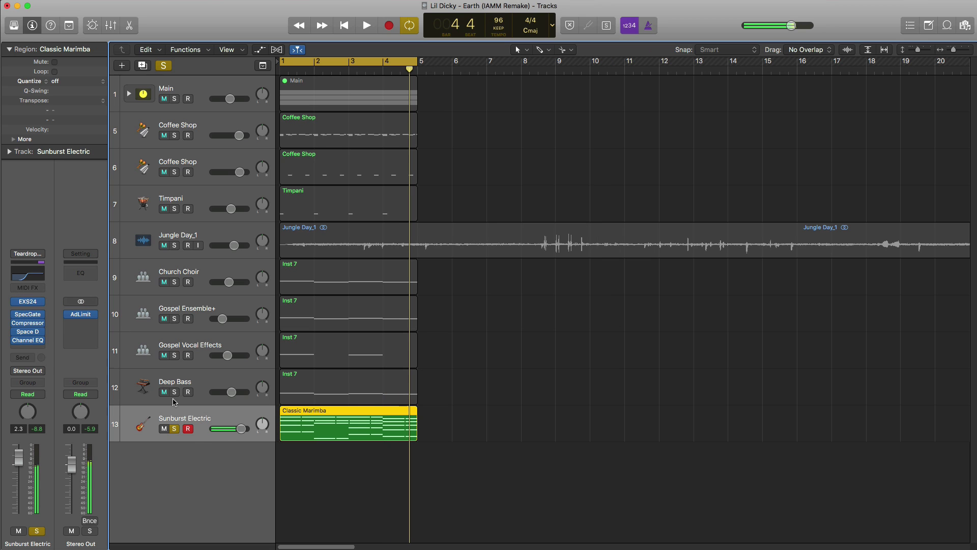
Unsolo the Sunburst Electric track and raise its volume to 2.8 dB while the full mix plays.
click(174, 429)
key(space)
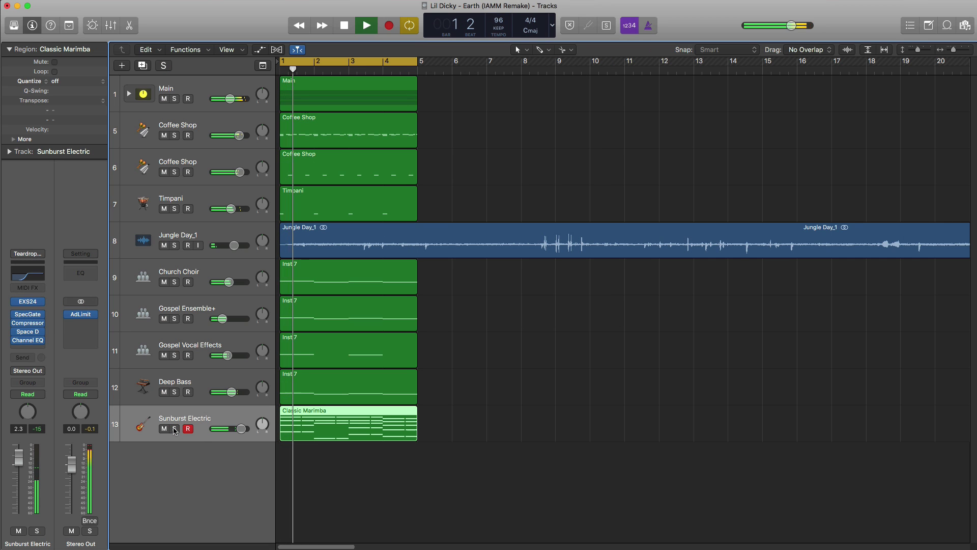
mouse_move(241, 429)
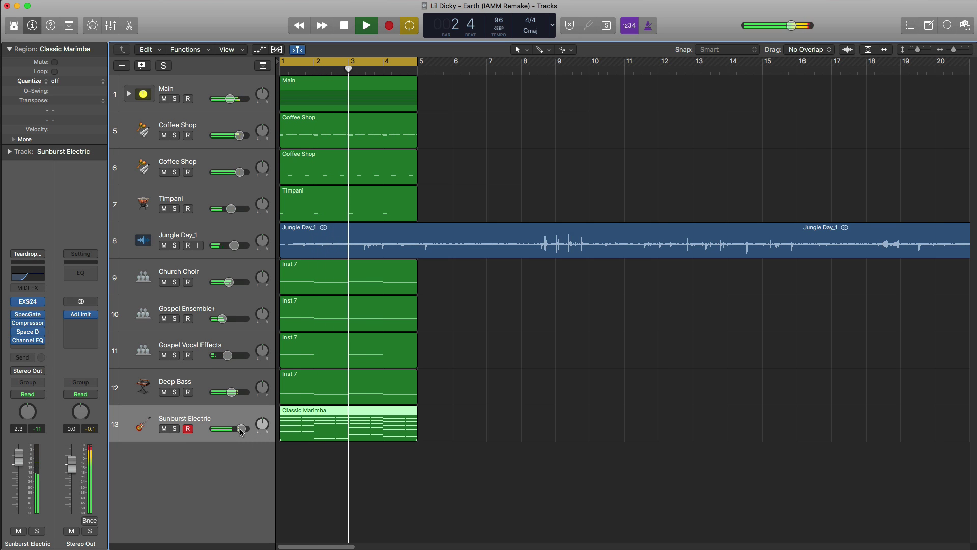
drag(241, 430, 245, 431)
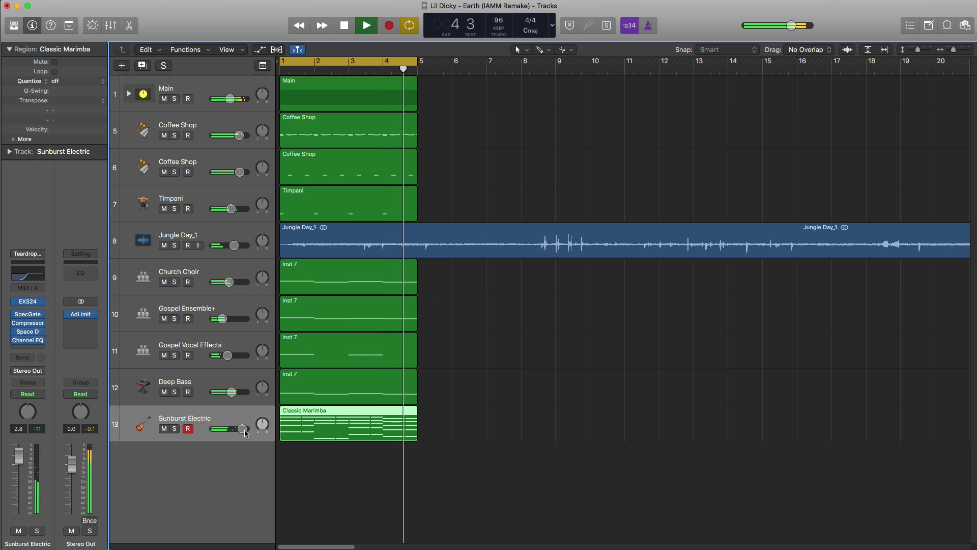
key(space)
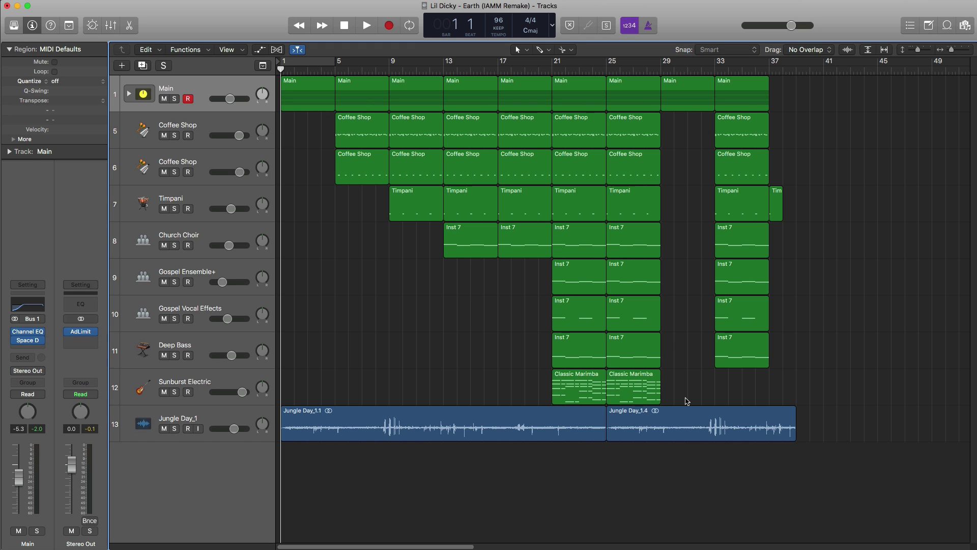
Play the whole arrangement from bar 1 to about bar 39 and return the playhead to the start.
key(space)
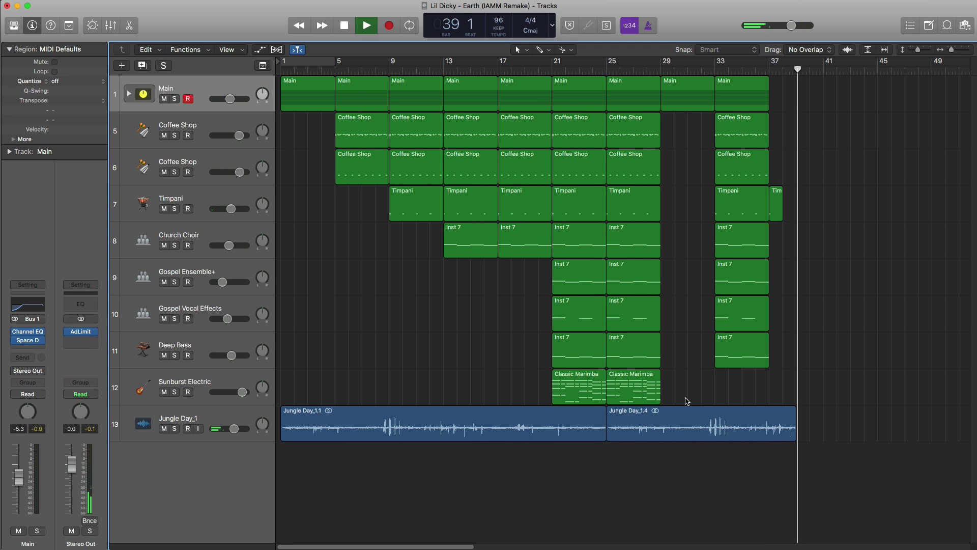
key(space)
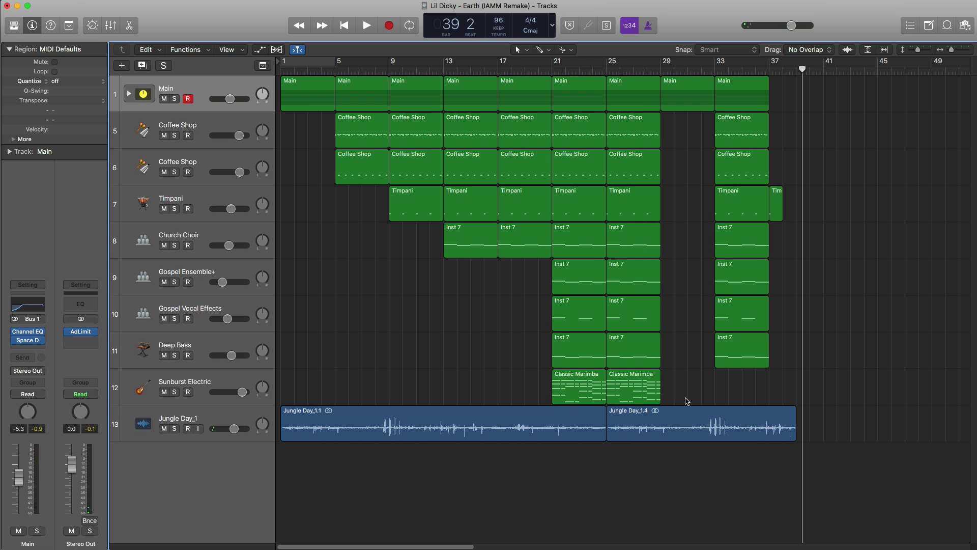
key(Return)
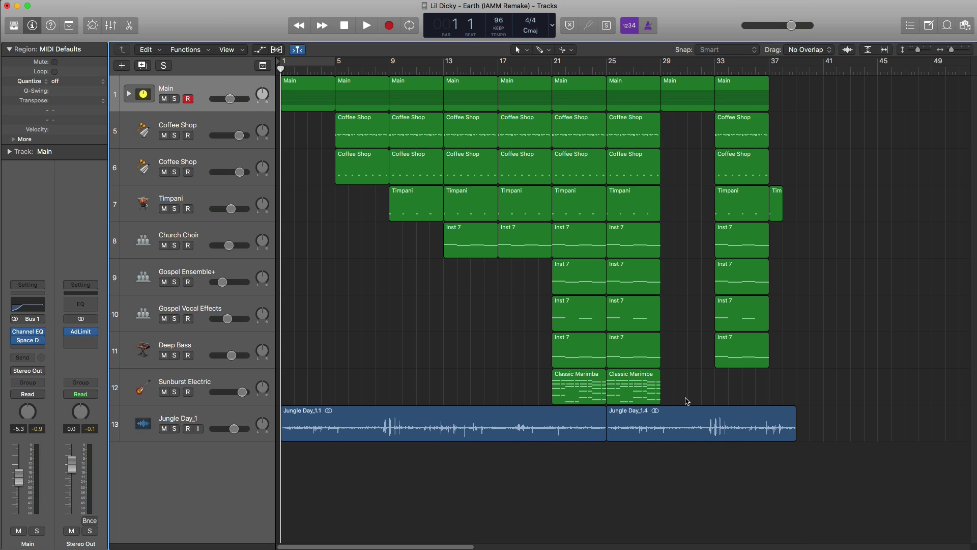